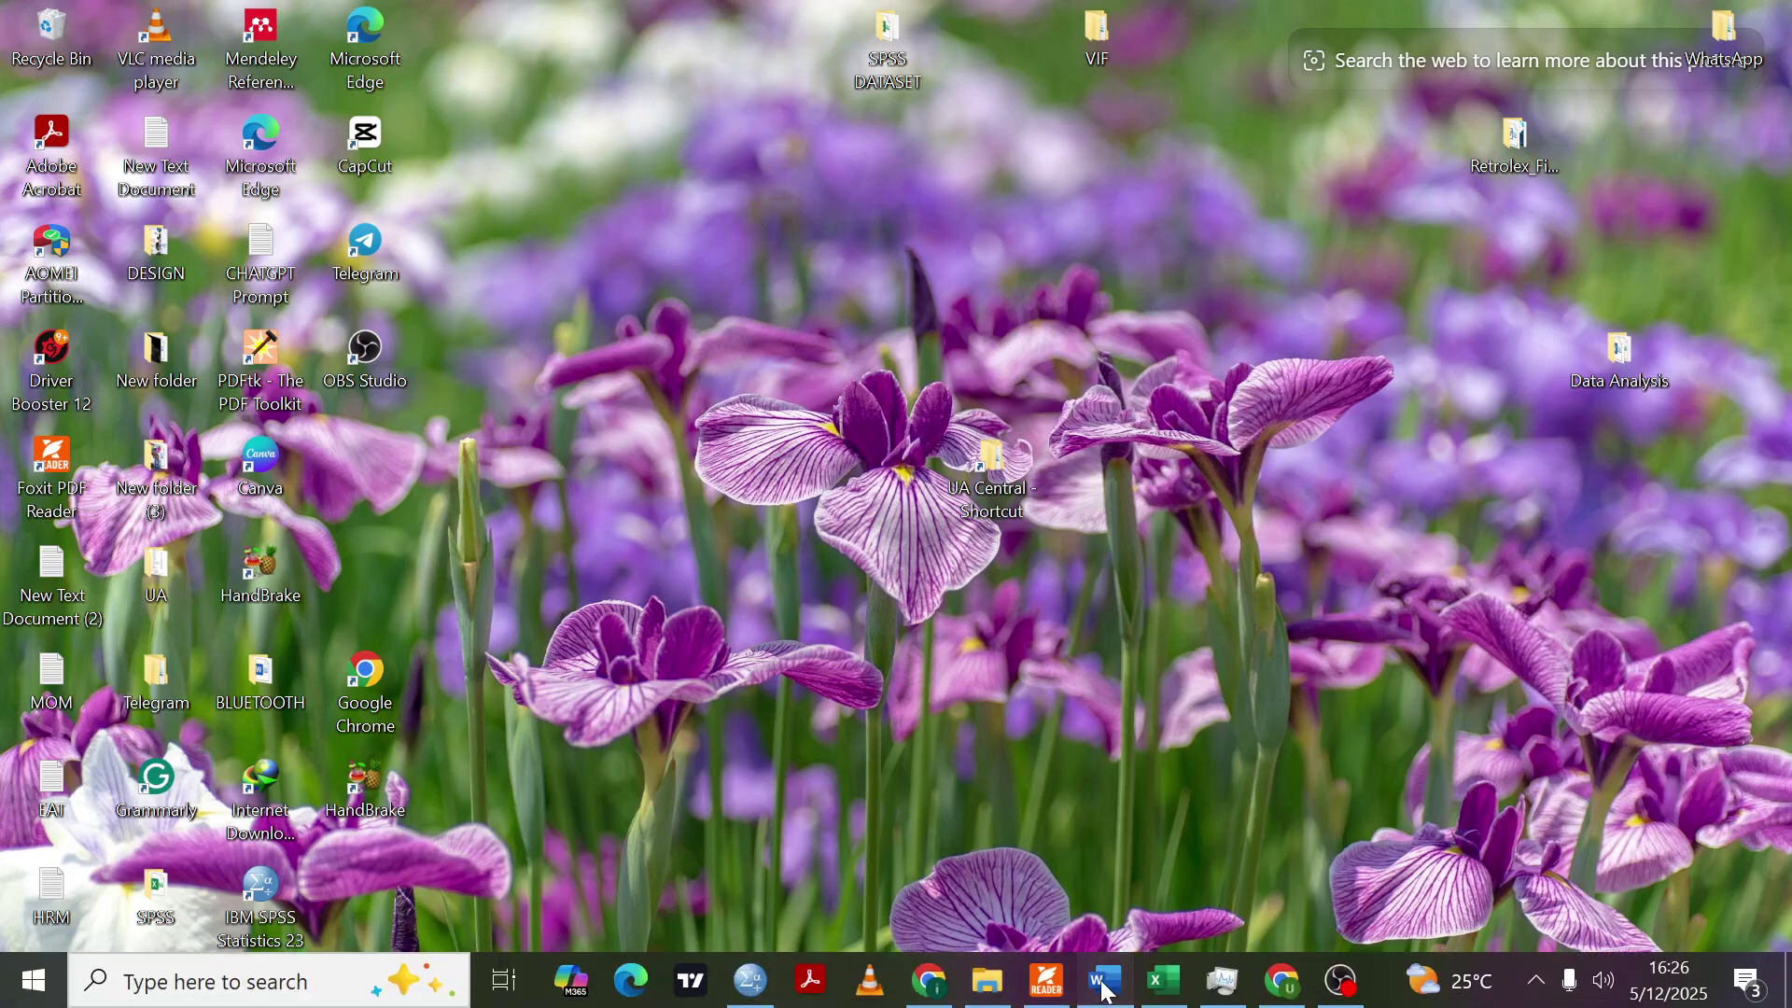
# Step: Switch to the UA Datab Analysis document in Word and read section 7.0 Correlation Analysis (Bivariate)
pyautogui.click(1102, 982)
pyautogui.scroll(7, 883, 616)
pyautogui.scroll(-3, 883, 616)
pyautogui.scroll(-10, 1102, 775)
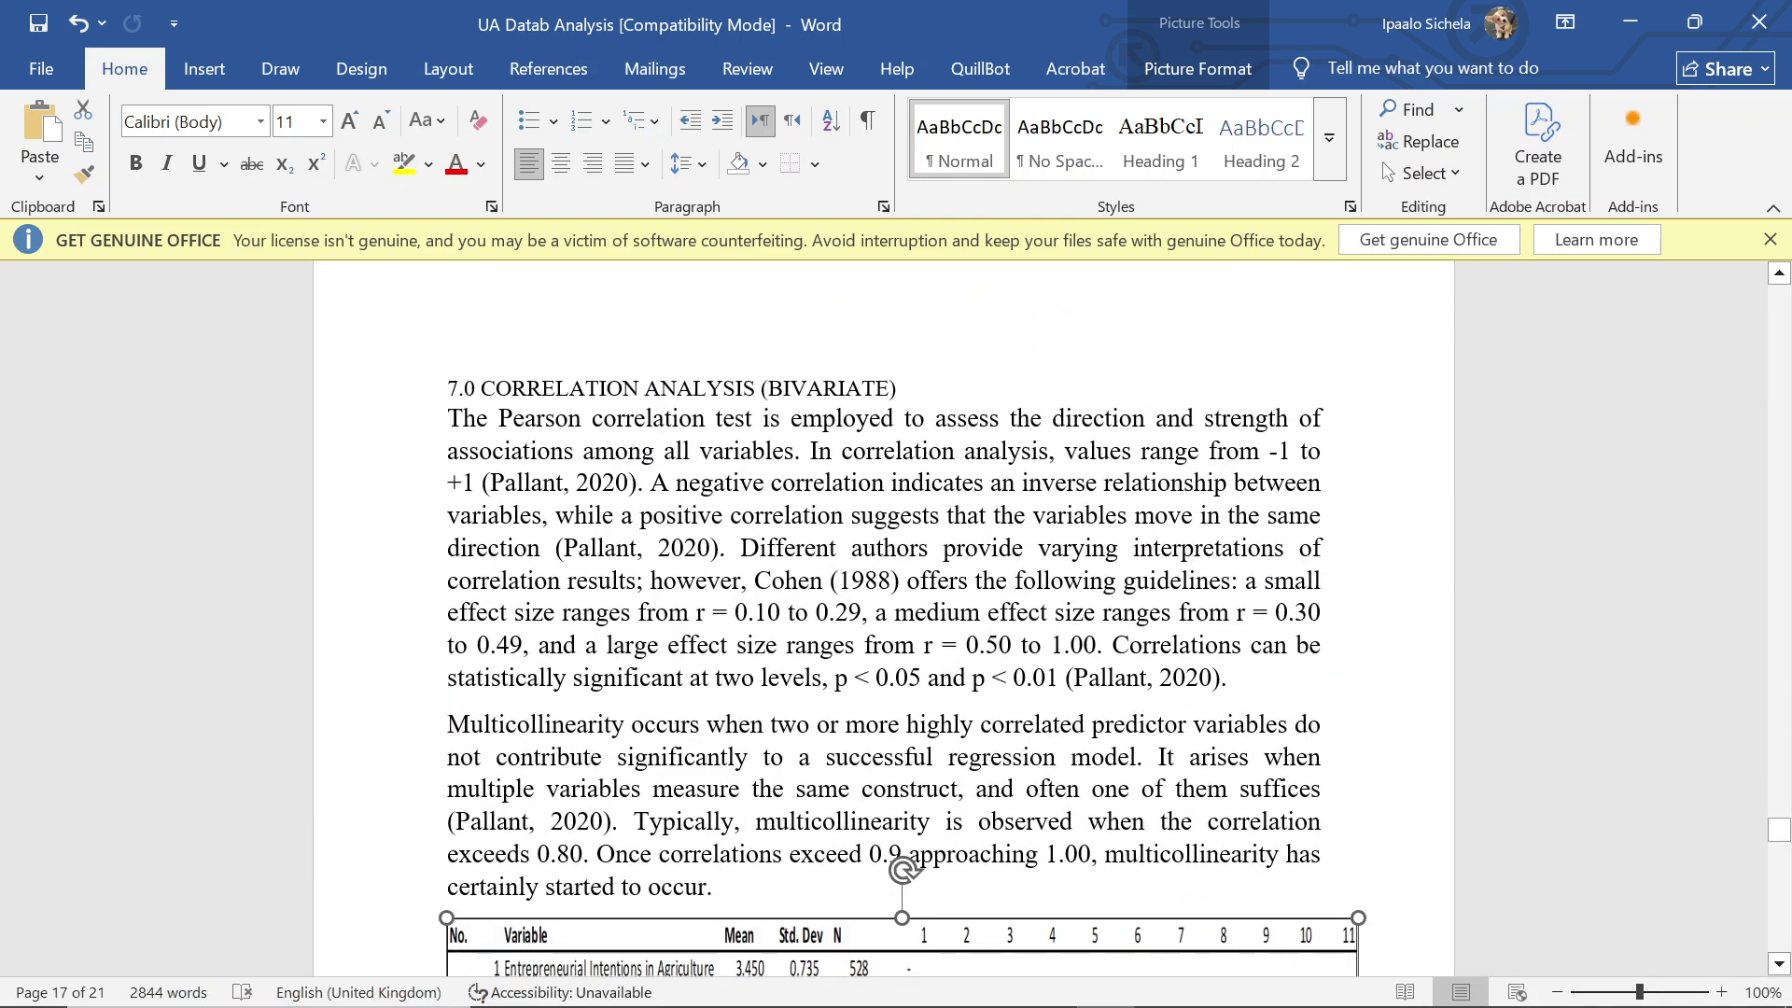
pyautogui.scroll(3, 1102, 774)
pyautogui.scroll(-1, 883, 616)
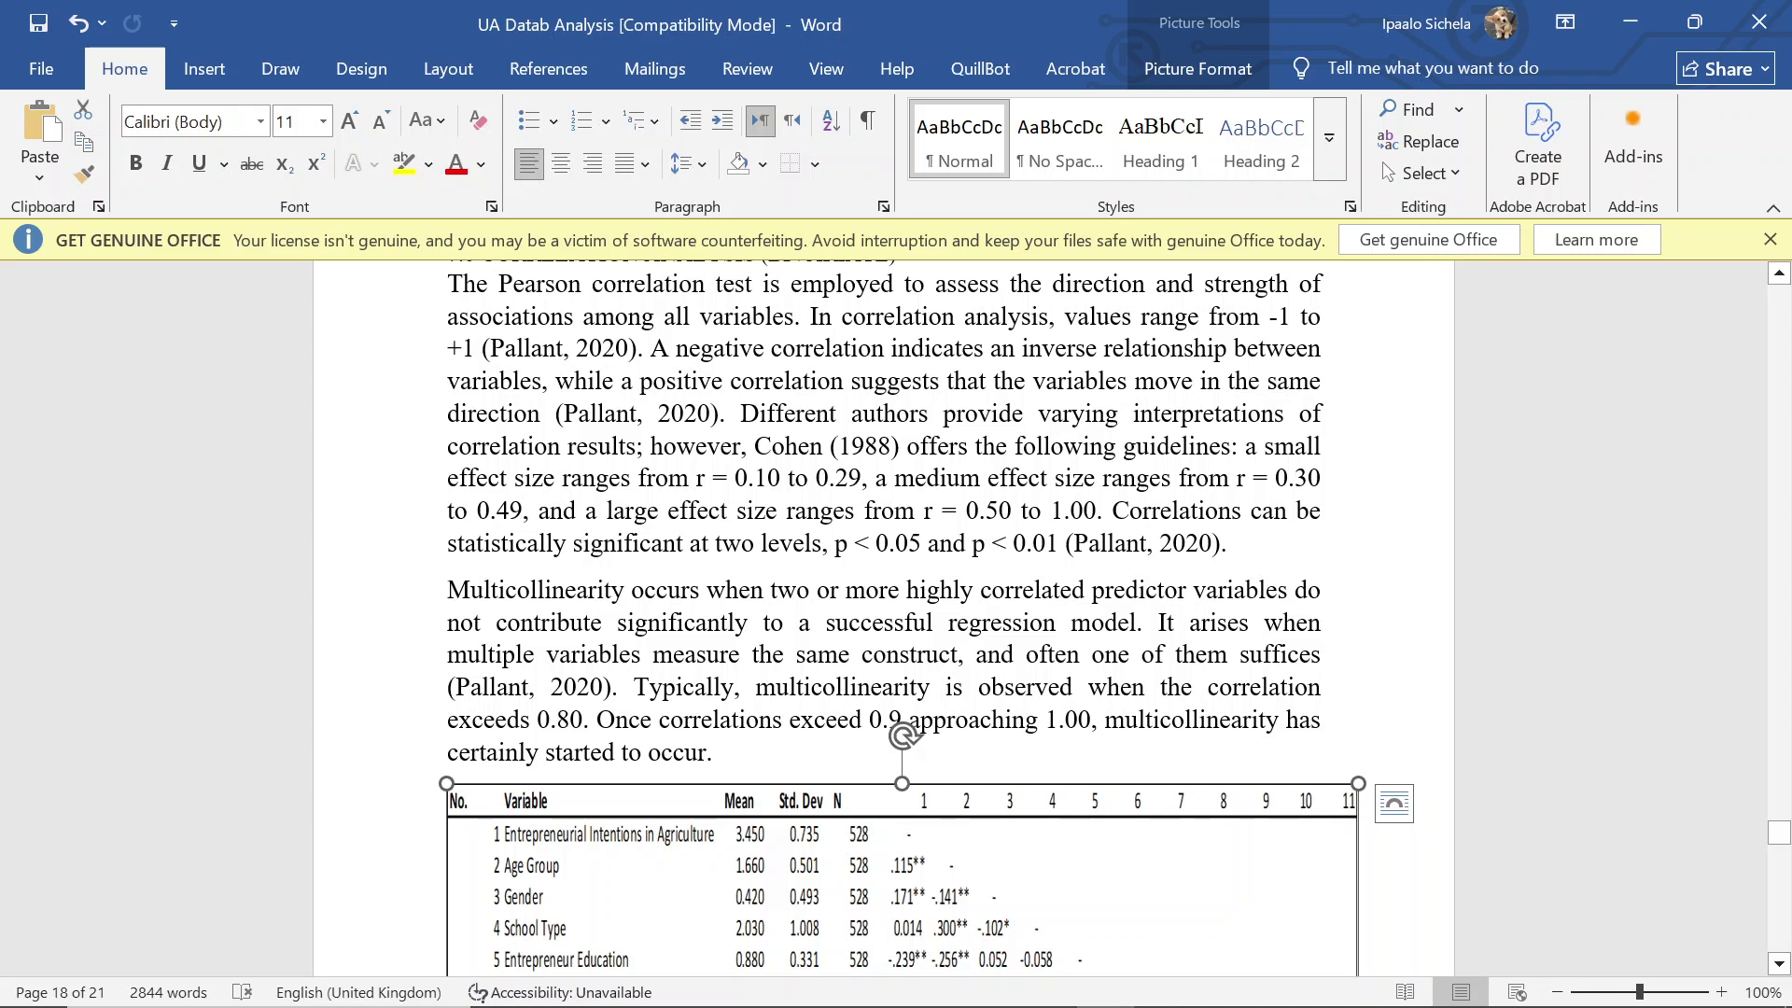
pyautogui.scroll(1, 902, 616)
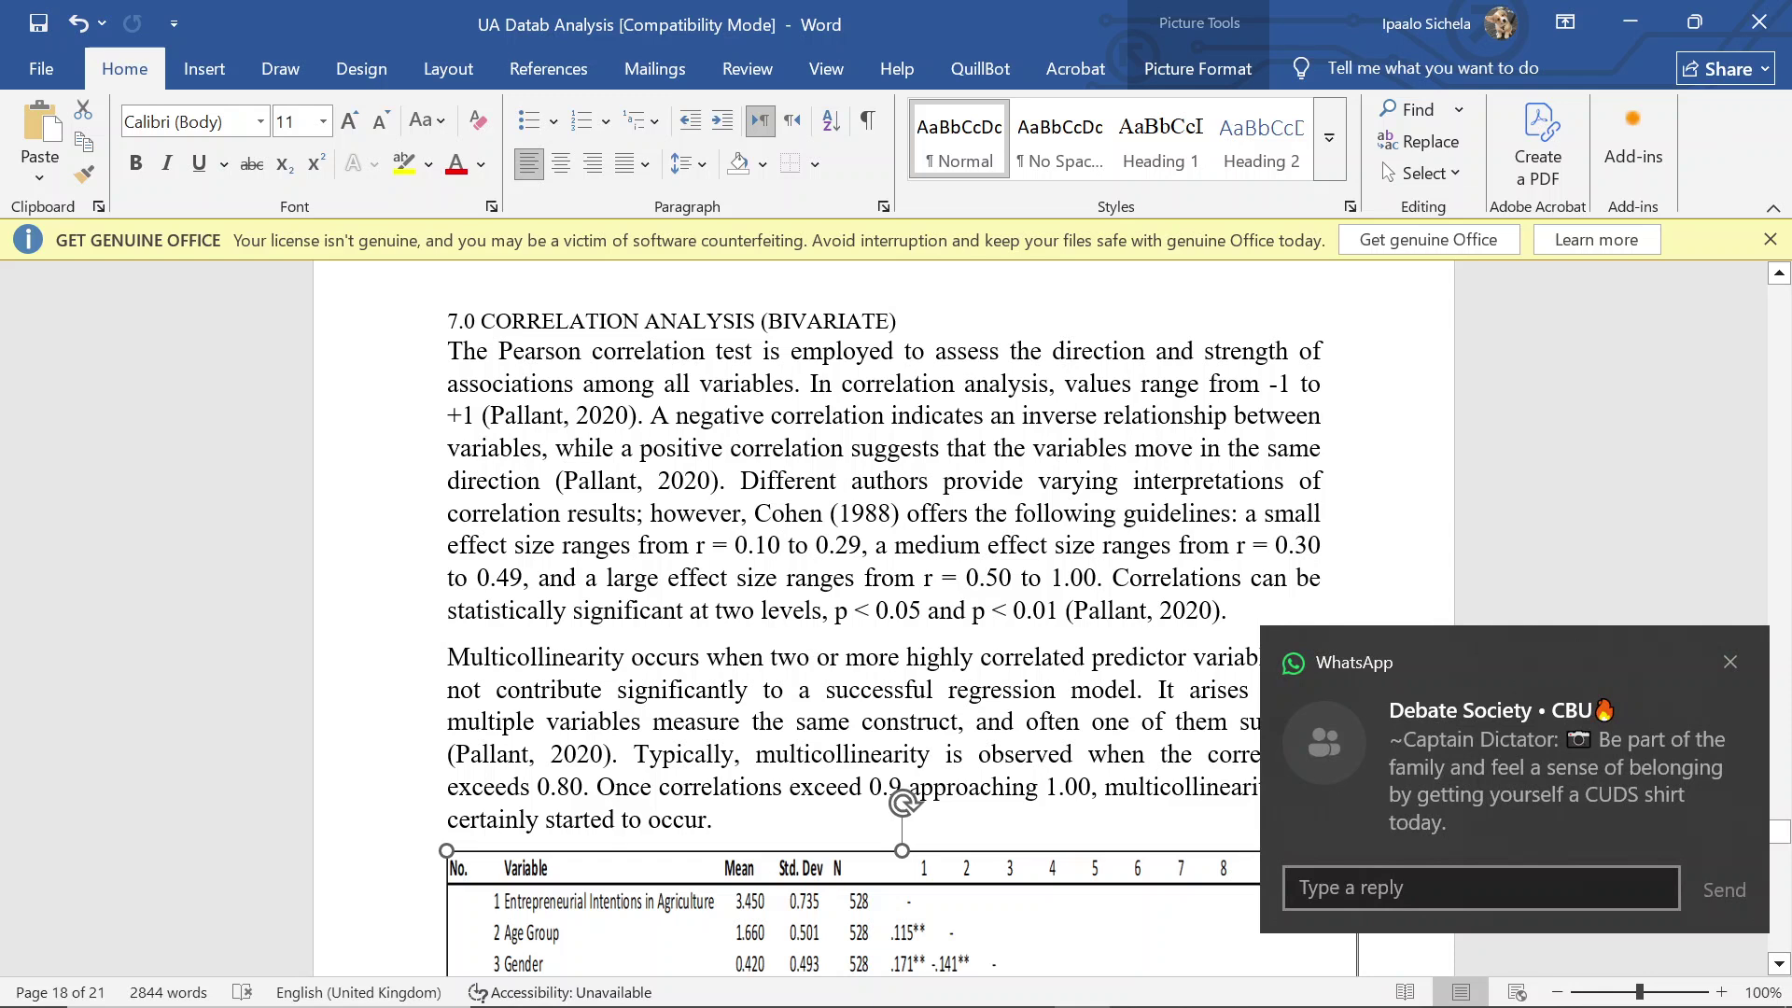
pyautogui.click(1730, 662)
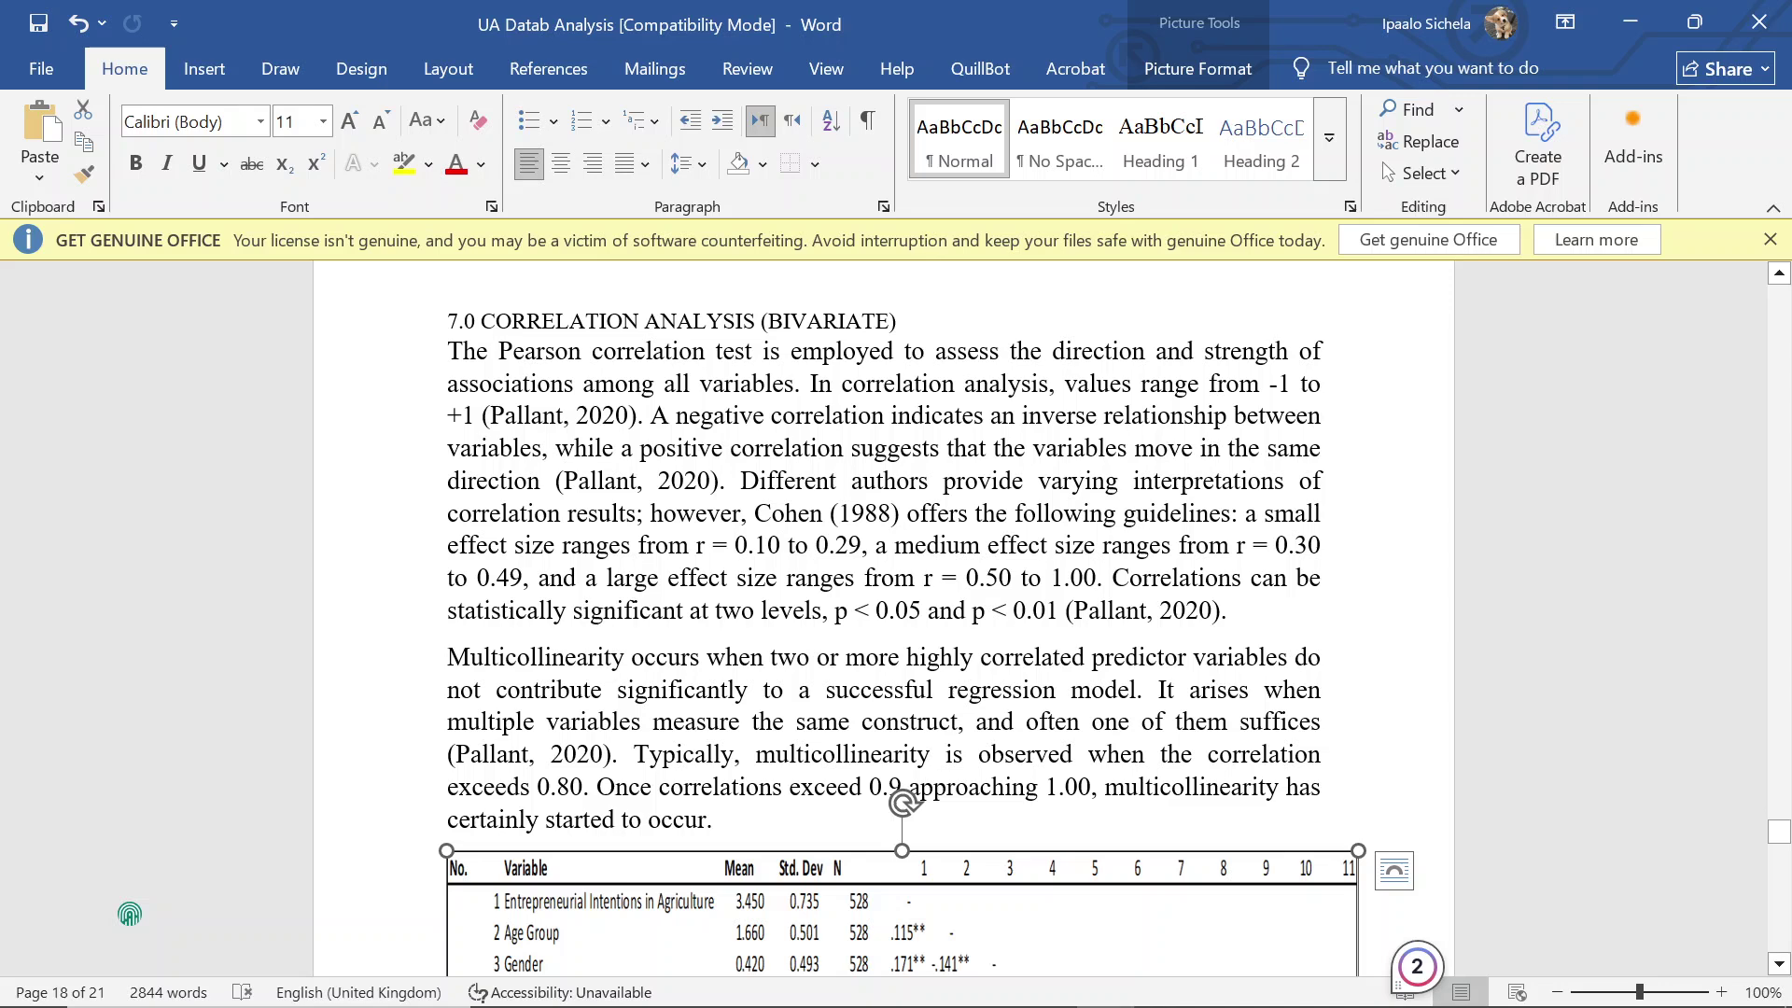
# Step: Examine the correlation table of the twelve variables below the multicollinearity paragraph
pyautogui.scroll(-6, 1197, 546)
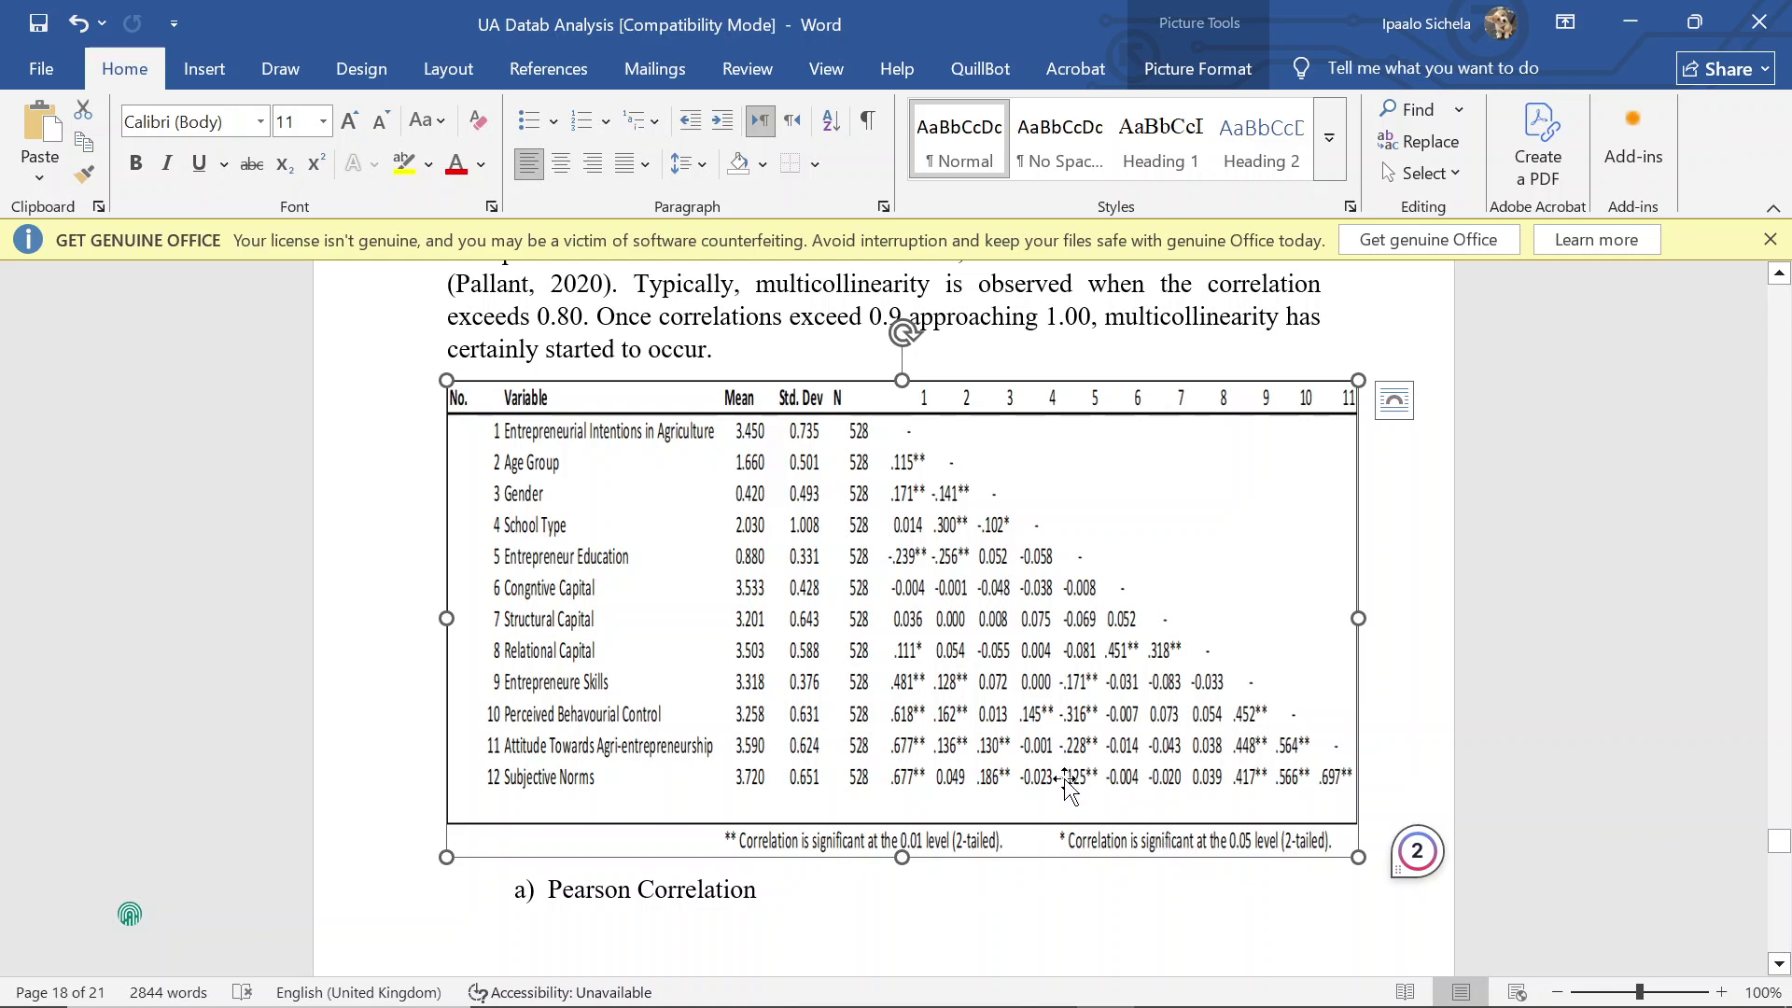
pyautogui.scroll(2, 1066, 787)
pyautogui.scroll(-2, 1066, 787)
pyautogui.click(1364, 504)
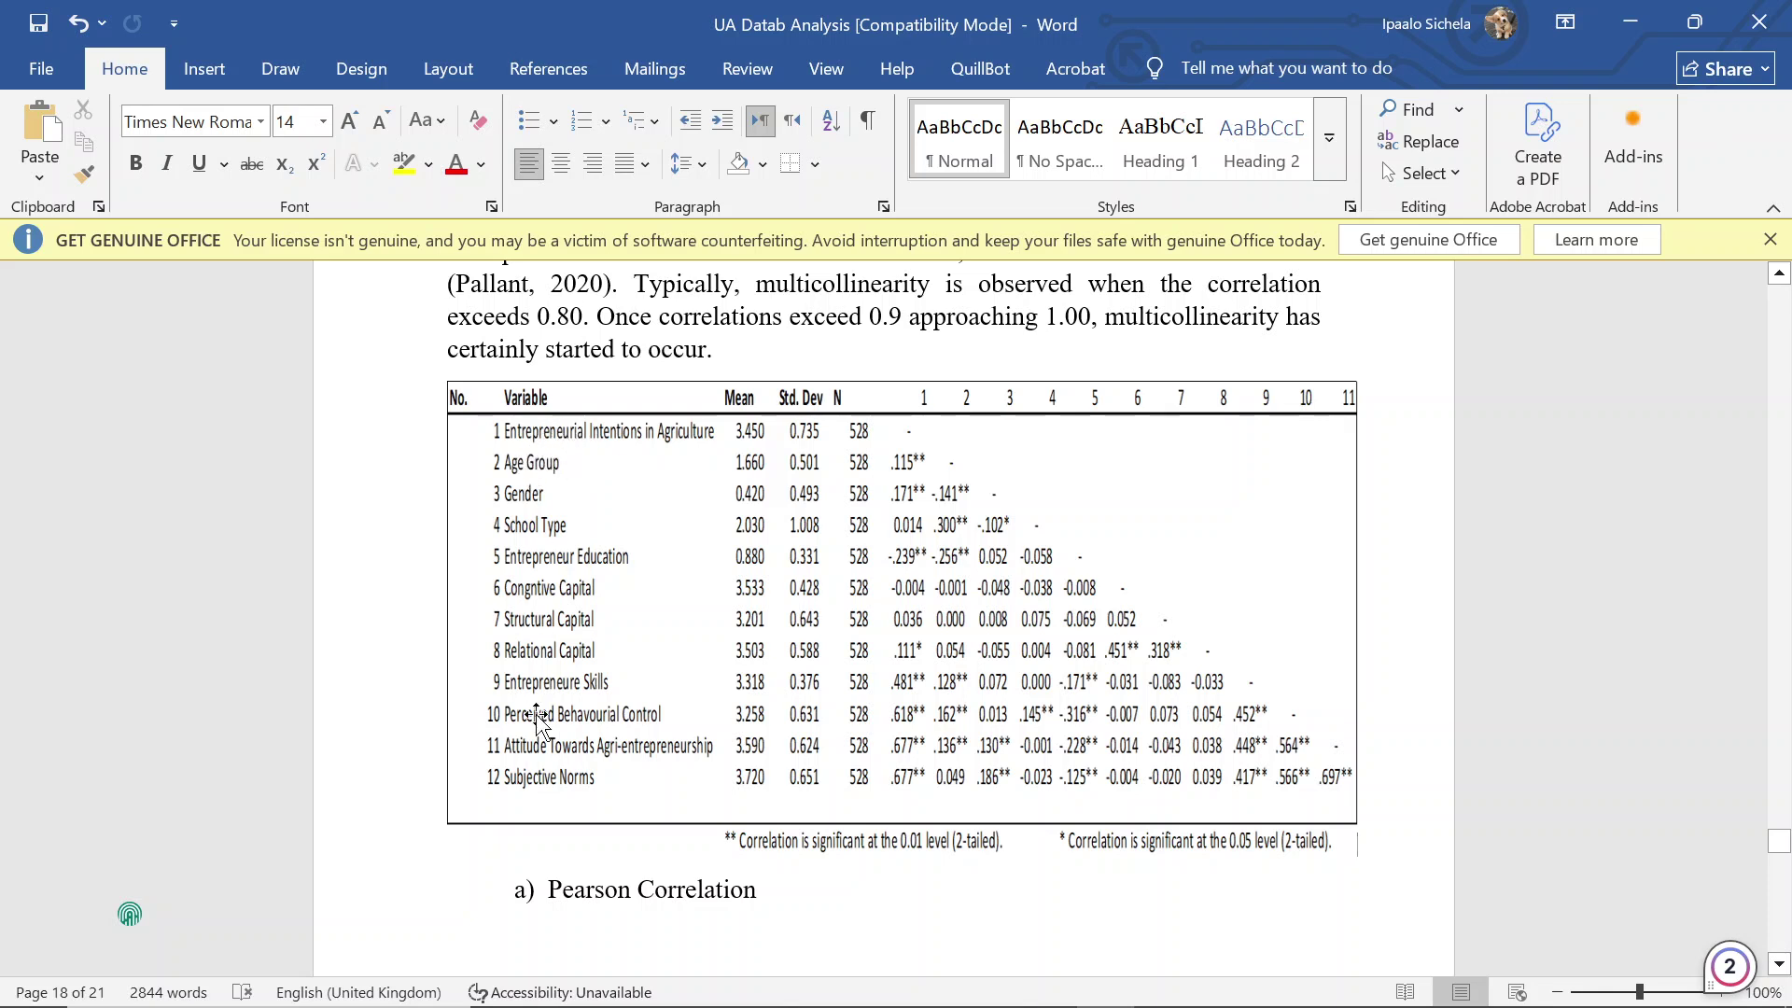
pyautogui.scroll(-5, 909, 681)
pyautogui.scroll(5, 920, 681)
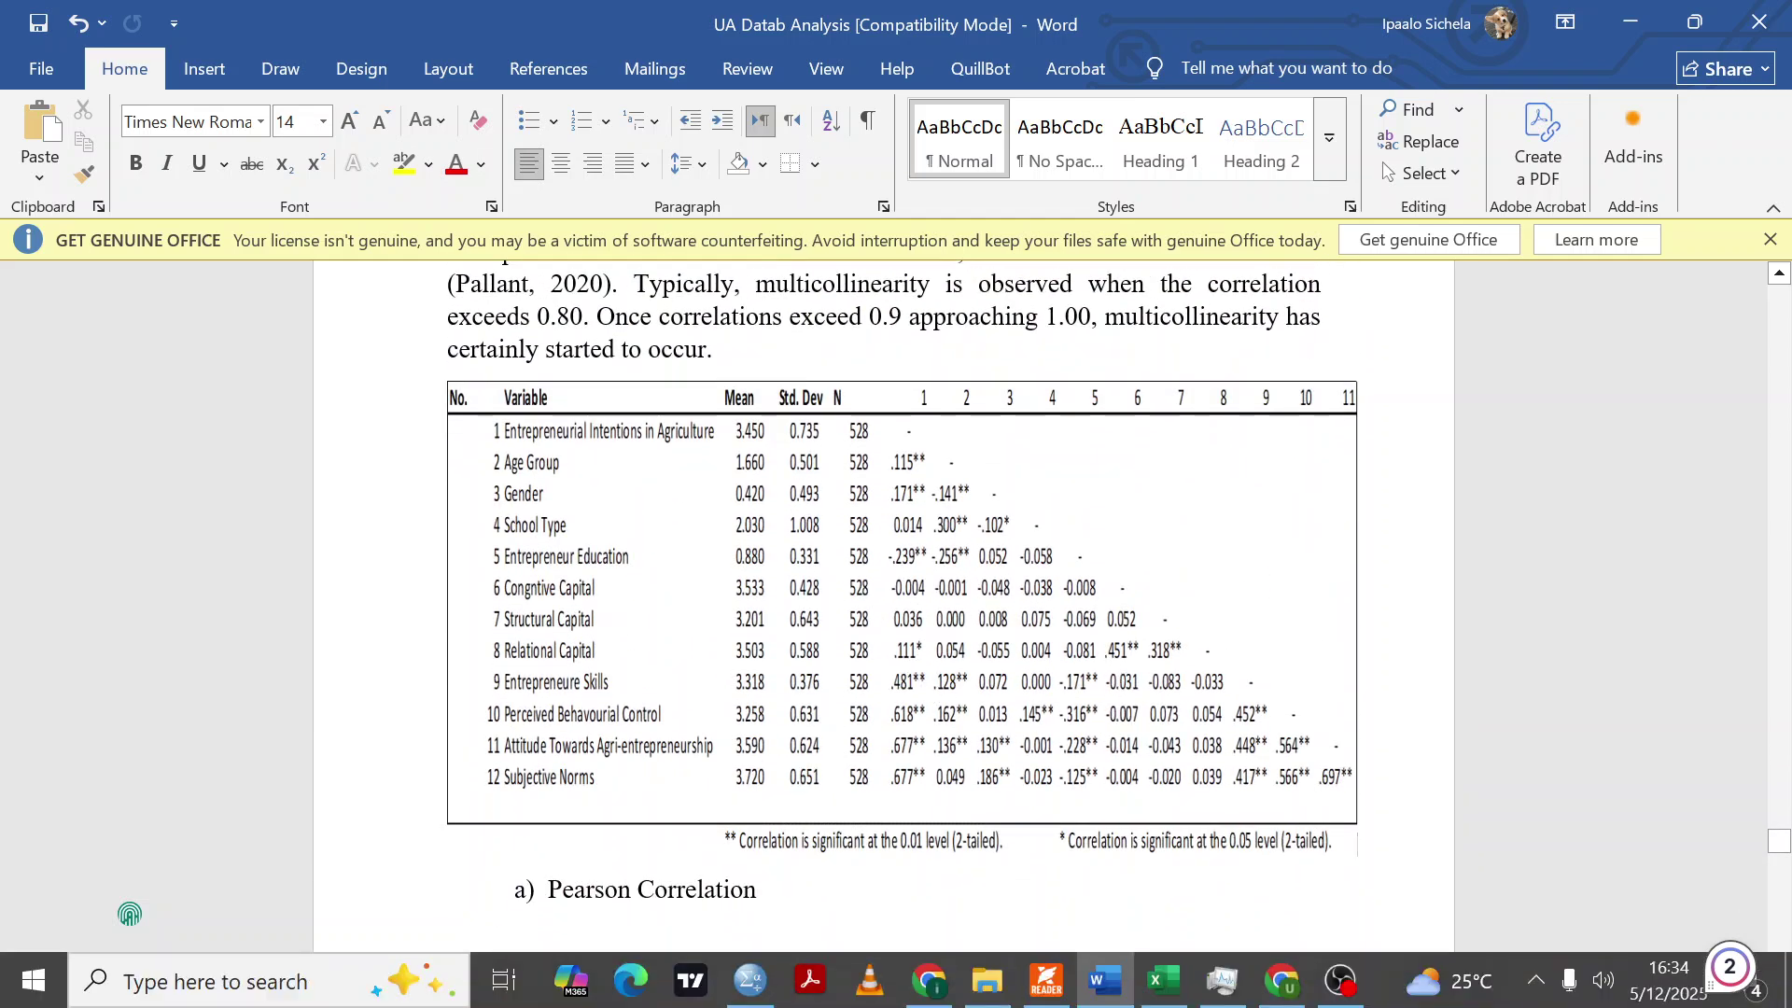
# Step: Switch to the 2025 UA TRAINING DATA SET in SPSS and start a Bivariate Correlations analysis with all previous settings reset
pyautogui.moveTo(751, 978)
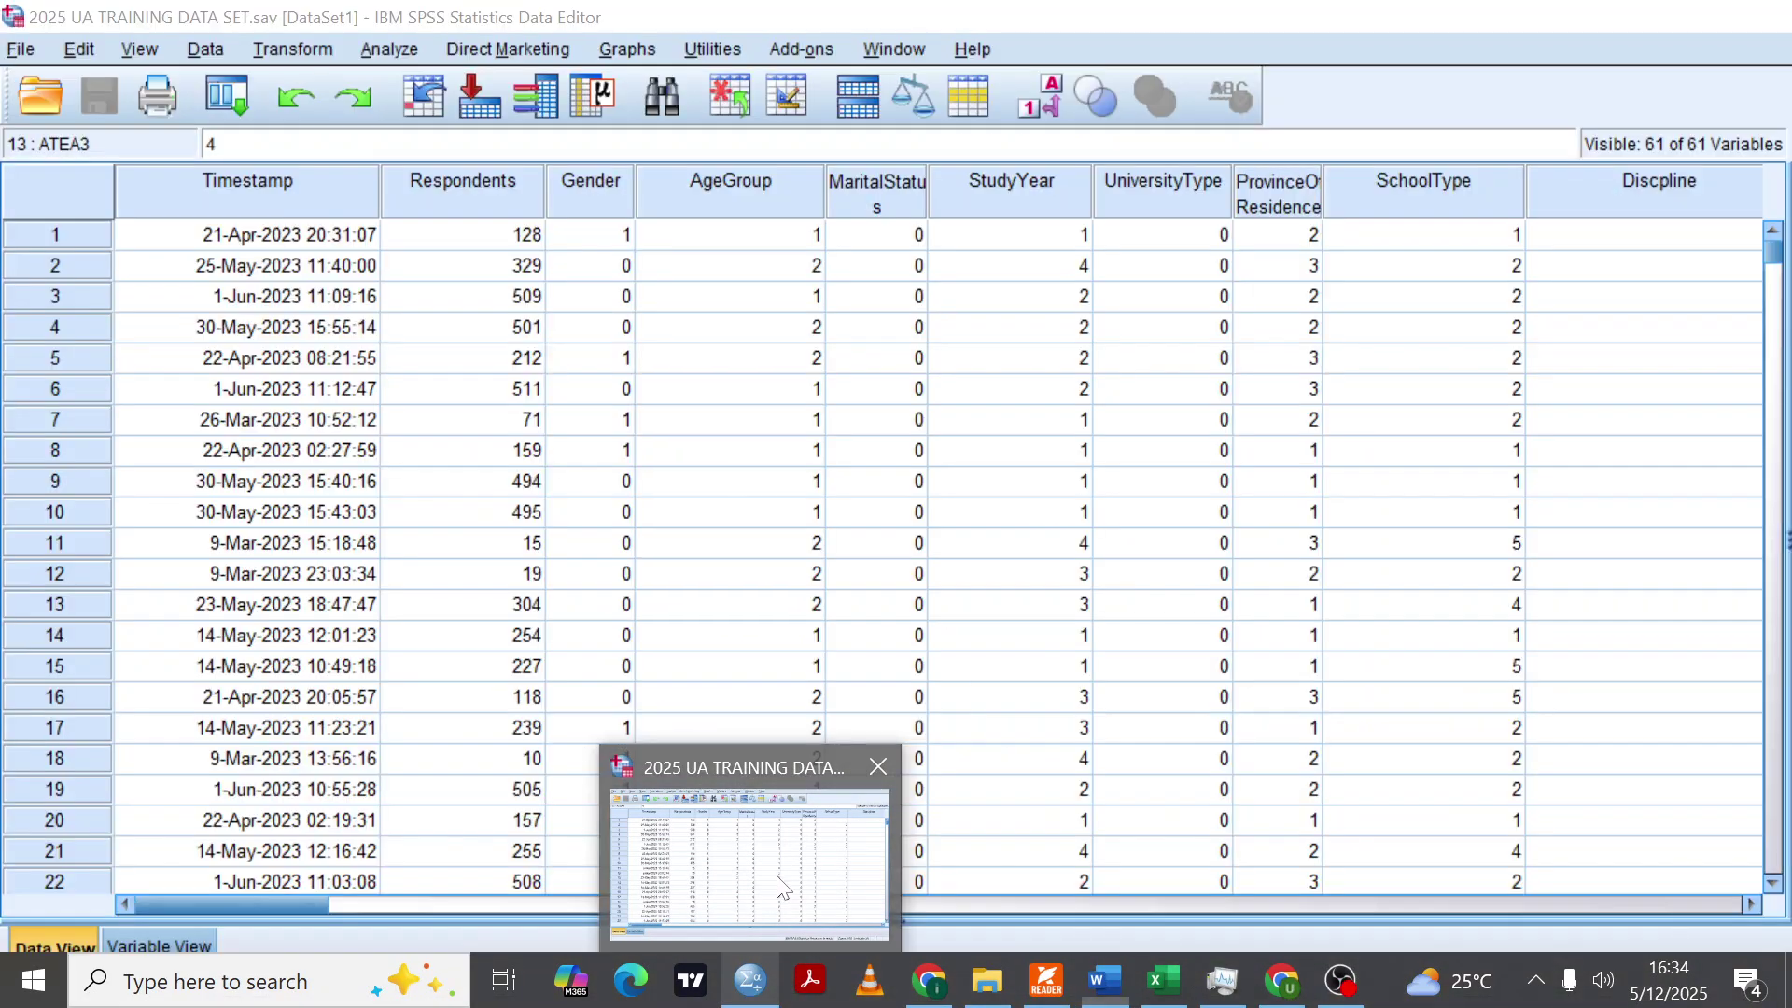
pyautogui.click(780, 888)
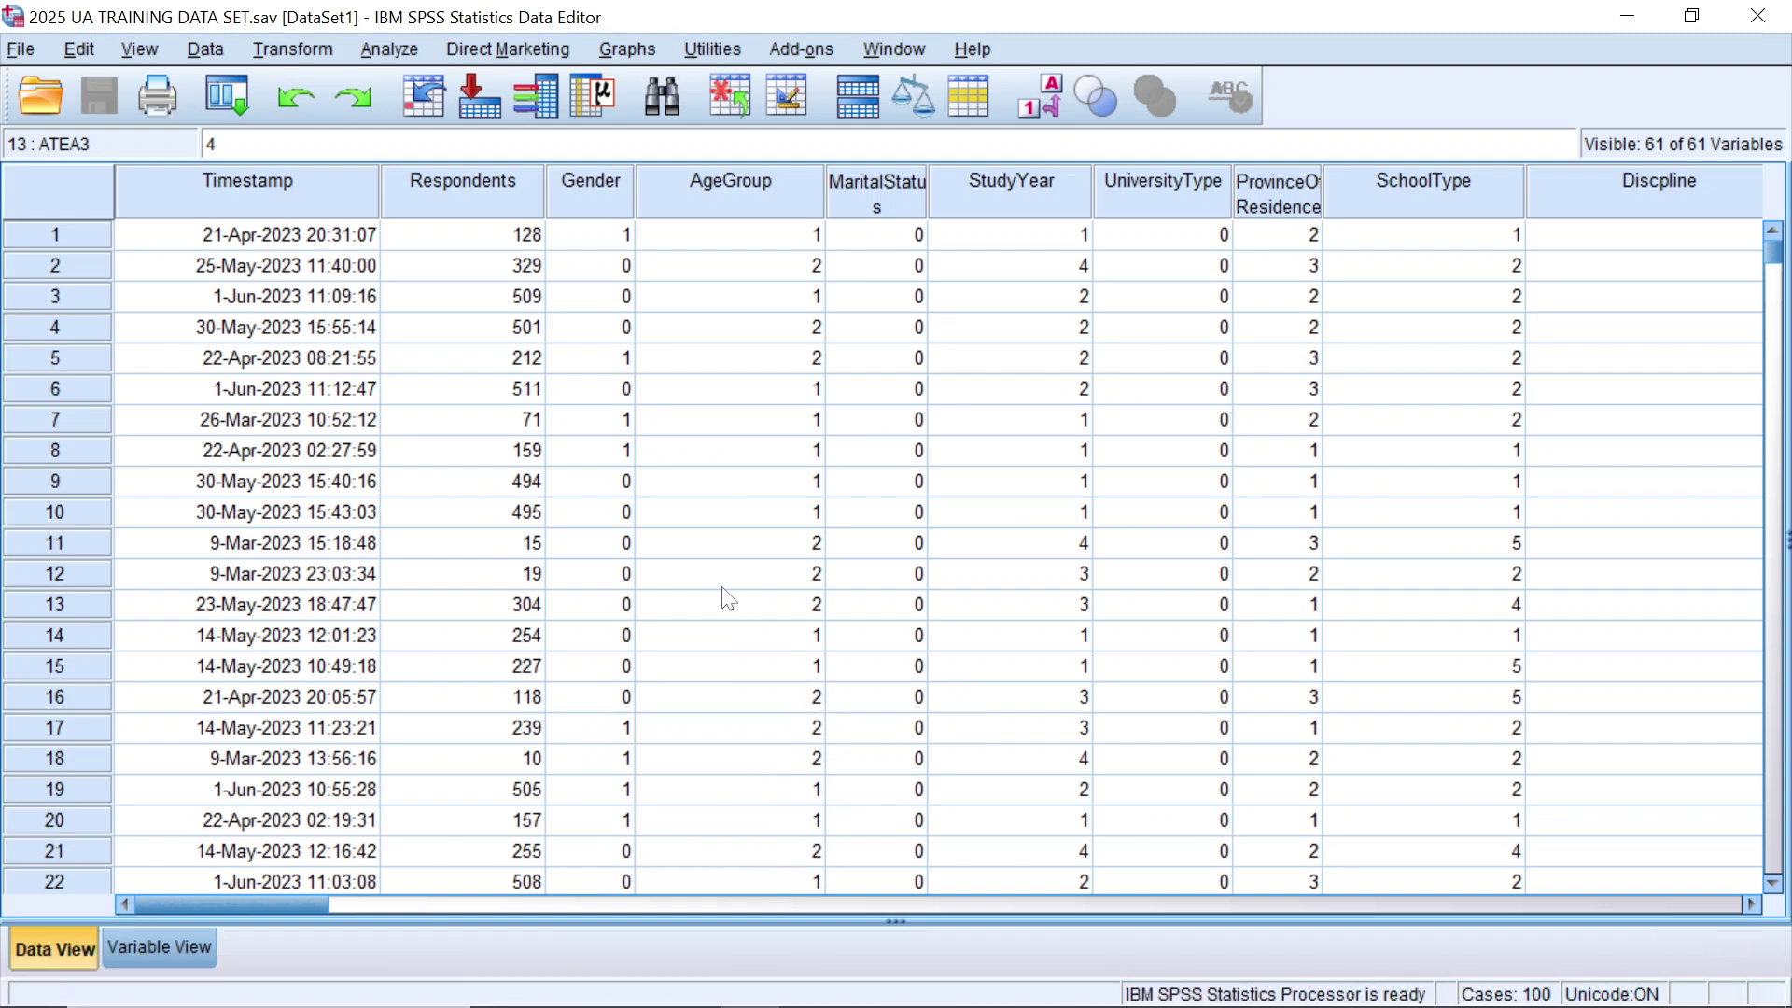
pyautogui.click(398, 48)
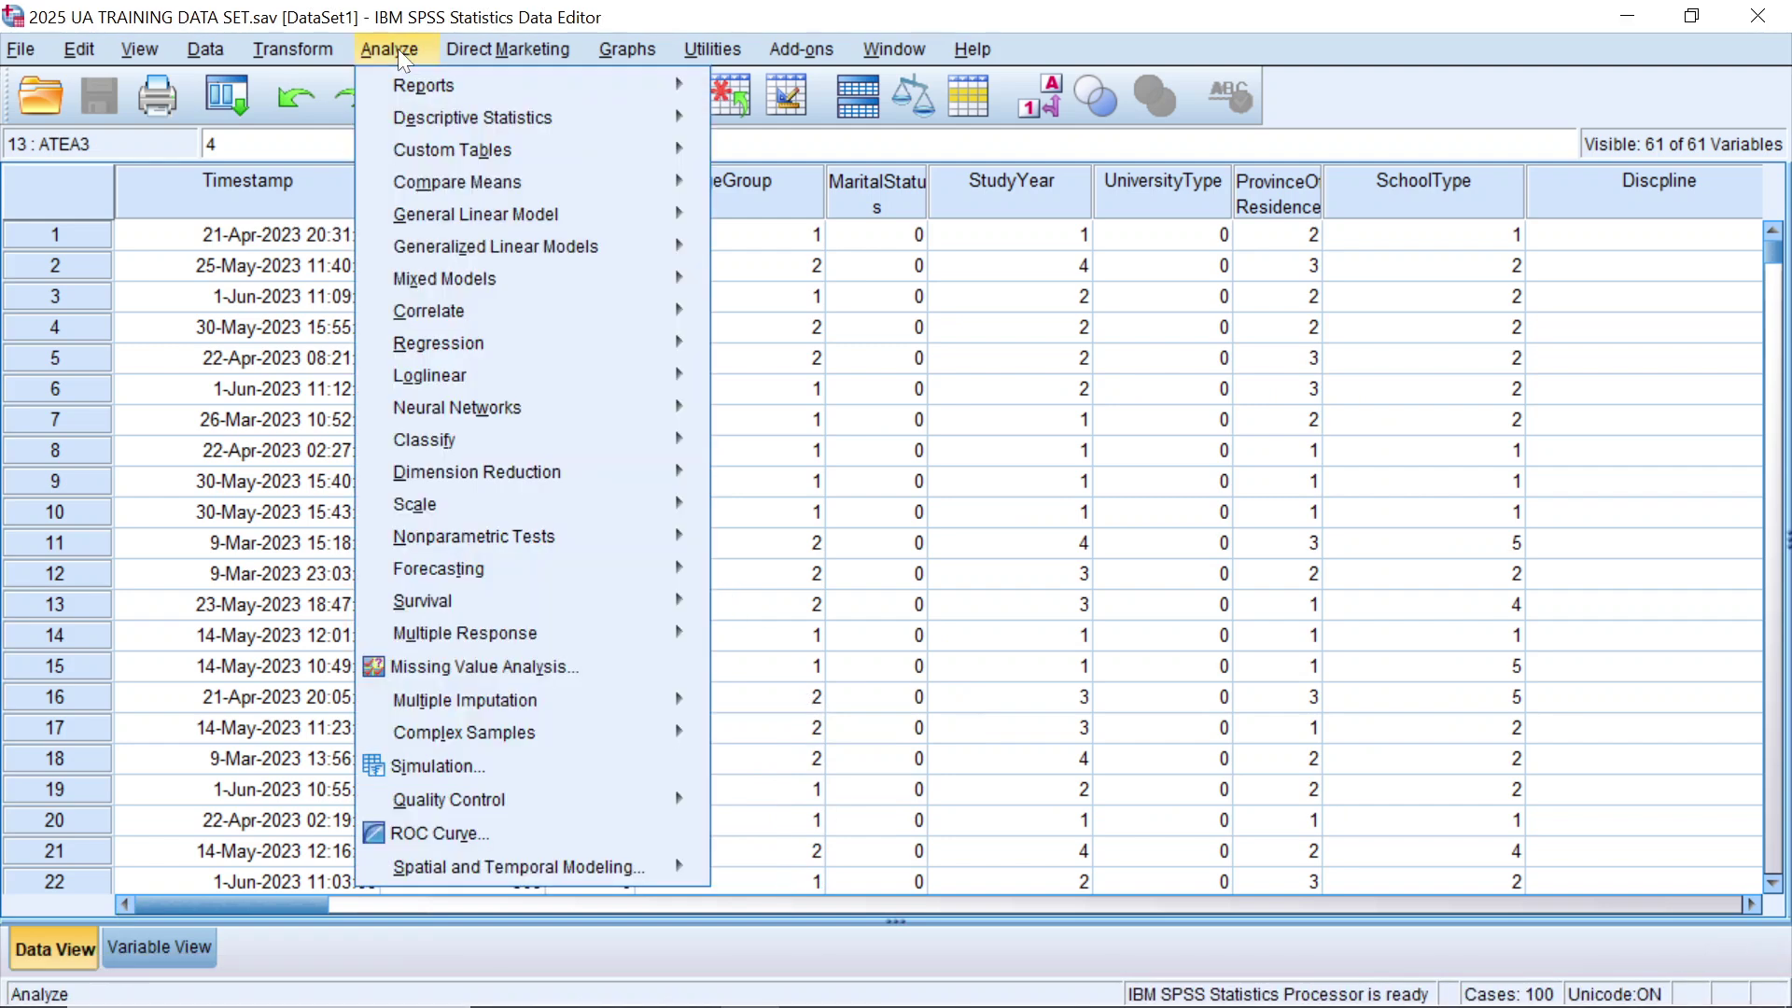
pyautogui.moveTo(456, 516)
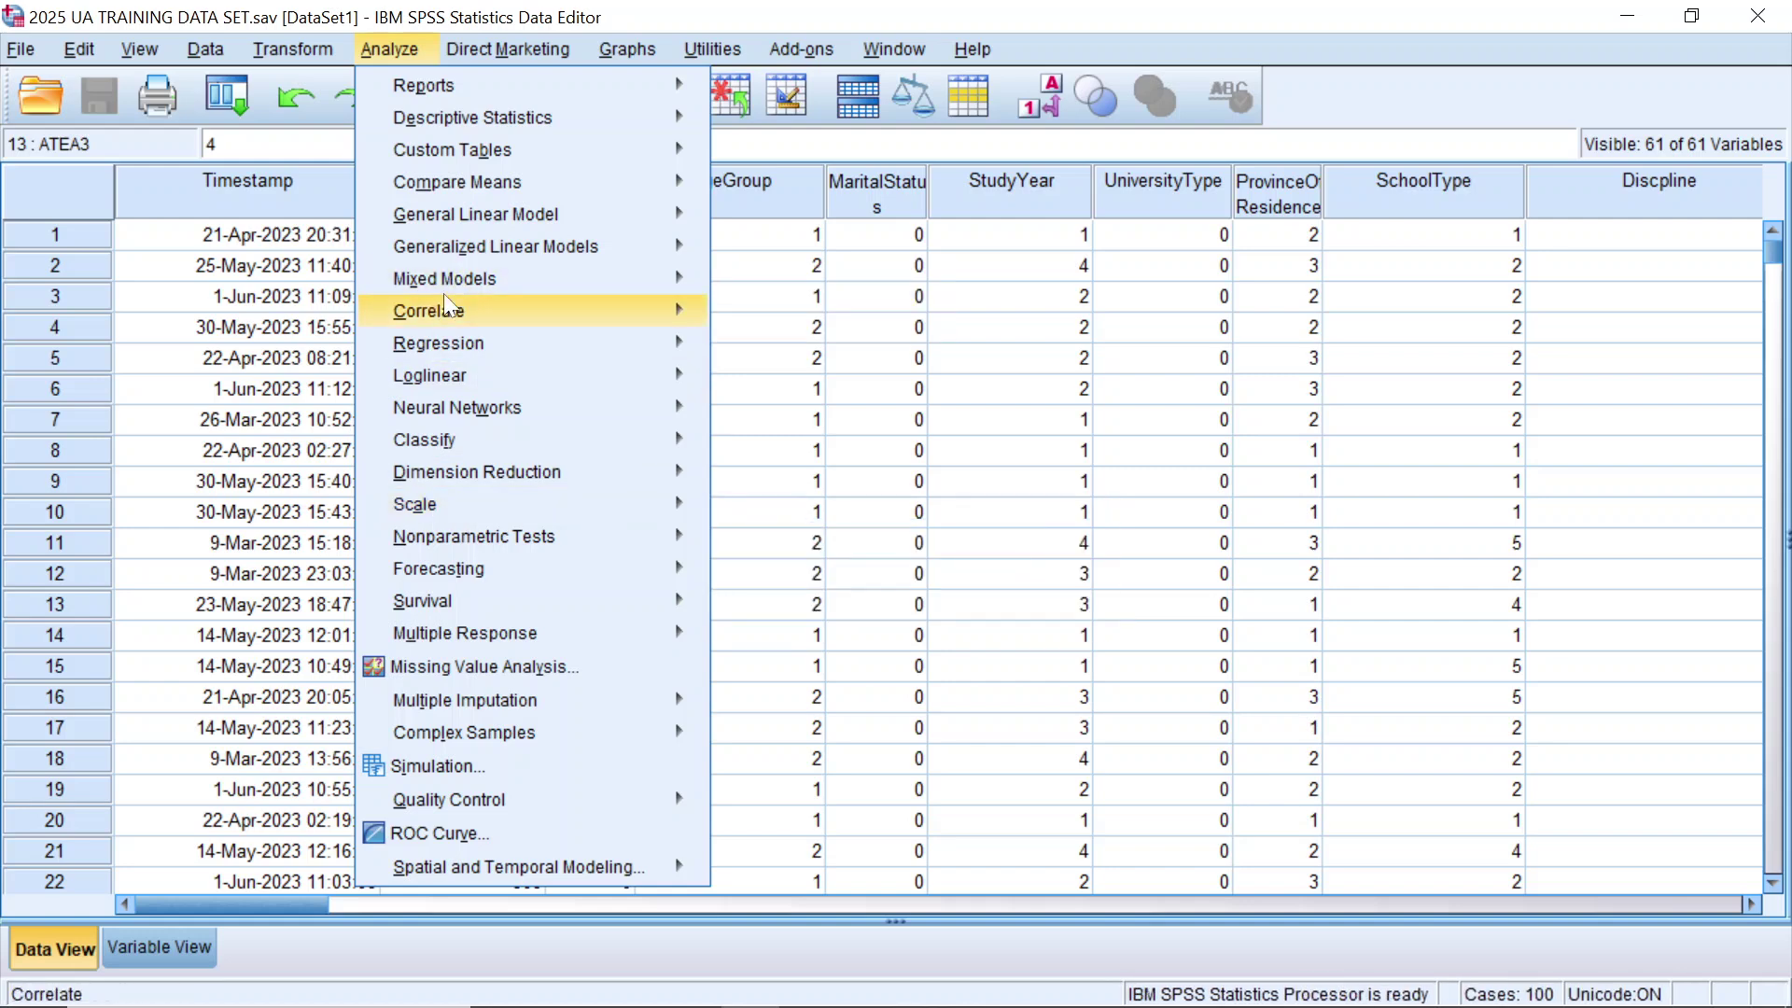
pyautogui.moveTo(445, 306)
pyautogui.click(896, 319)
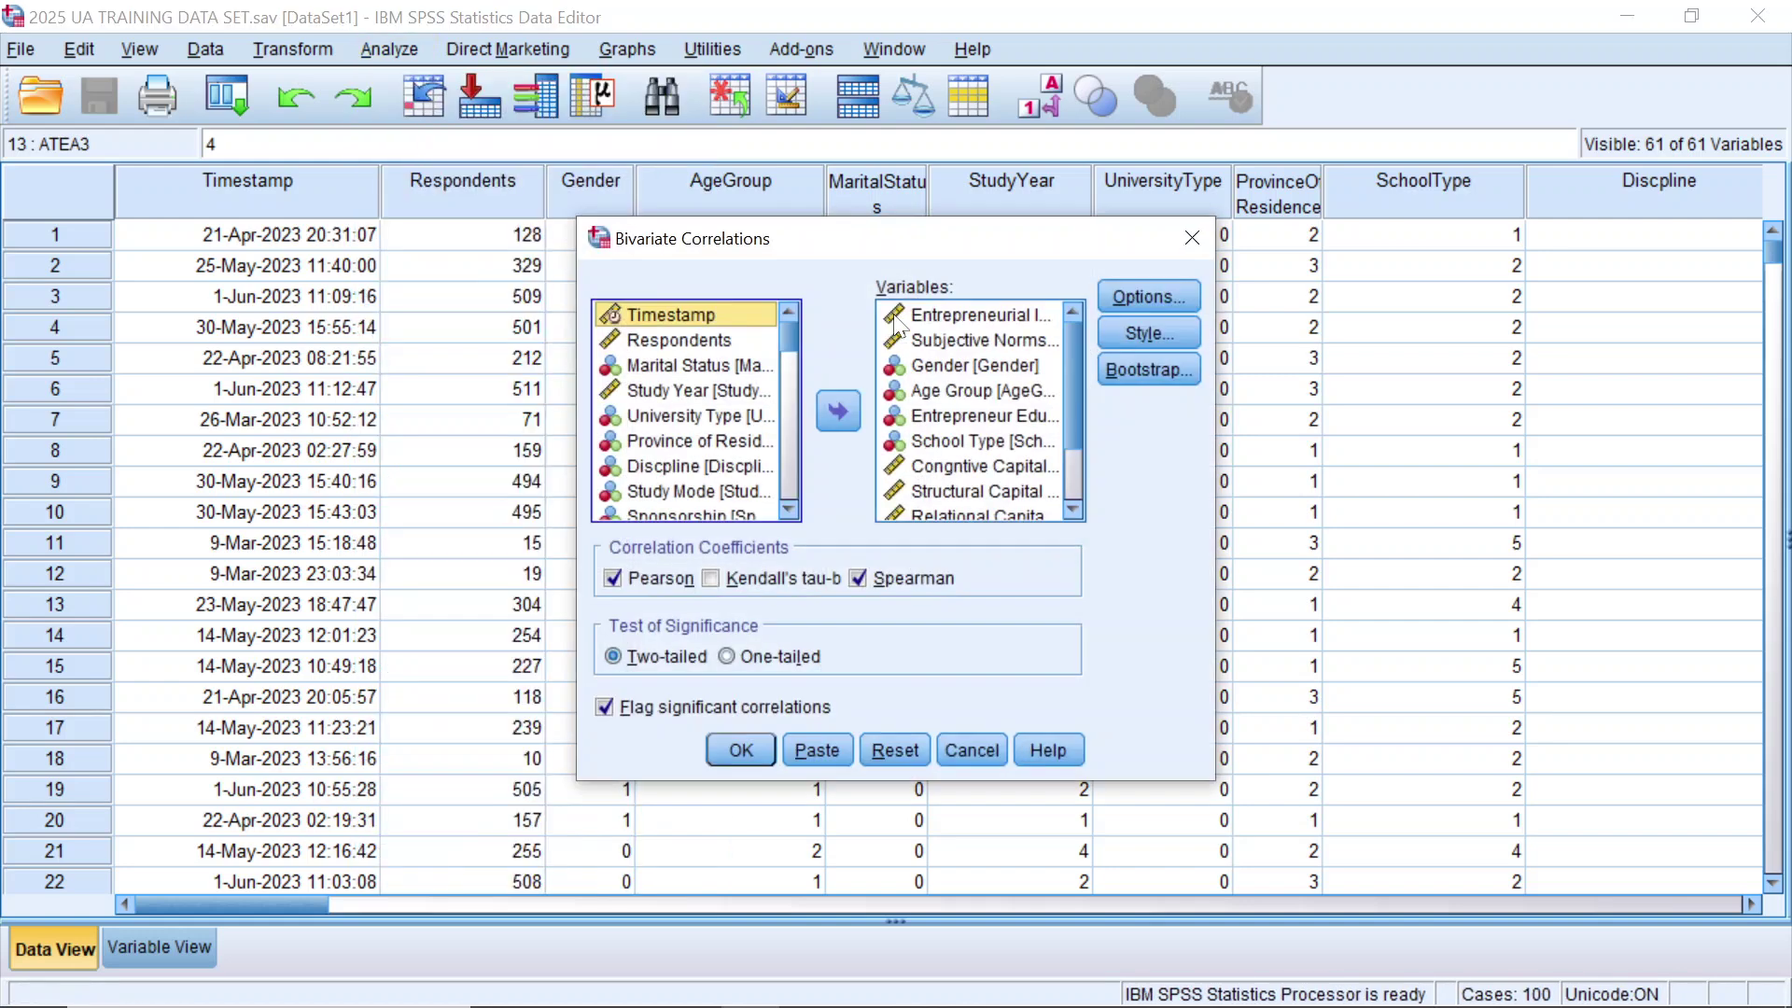
pyautogui.click(886, 751)
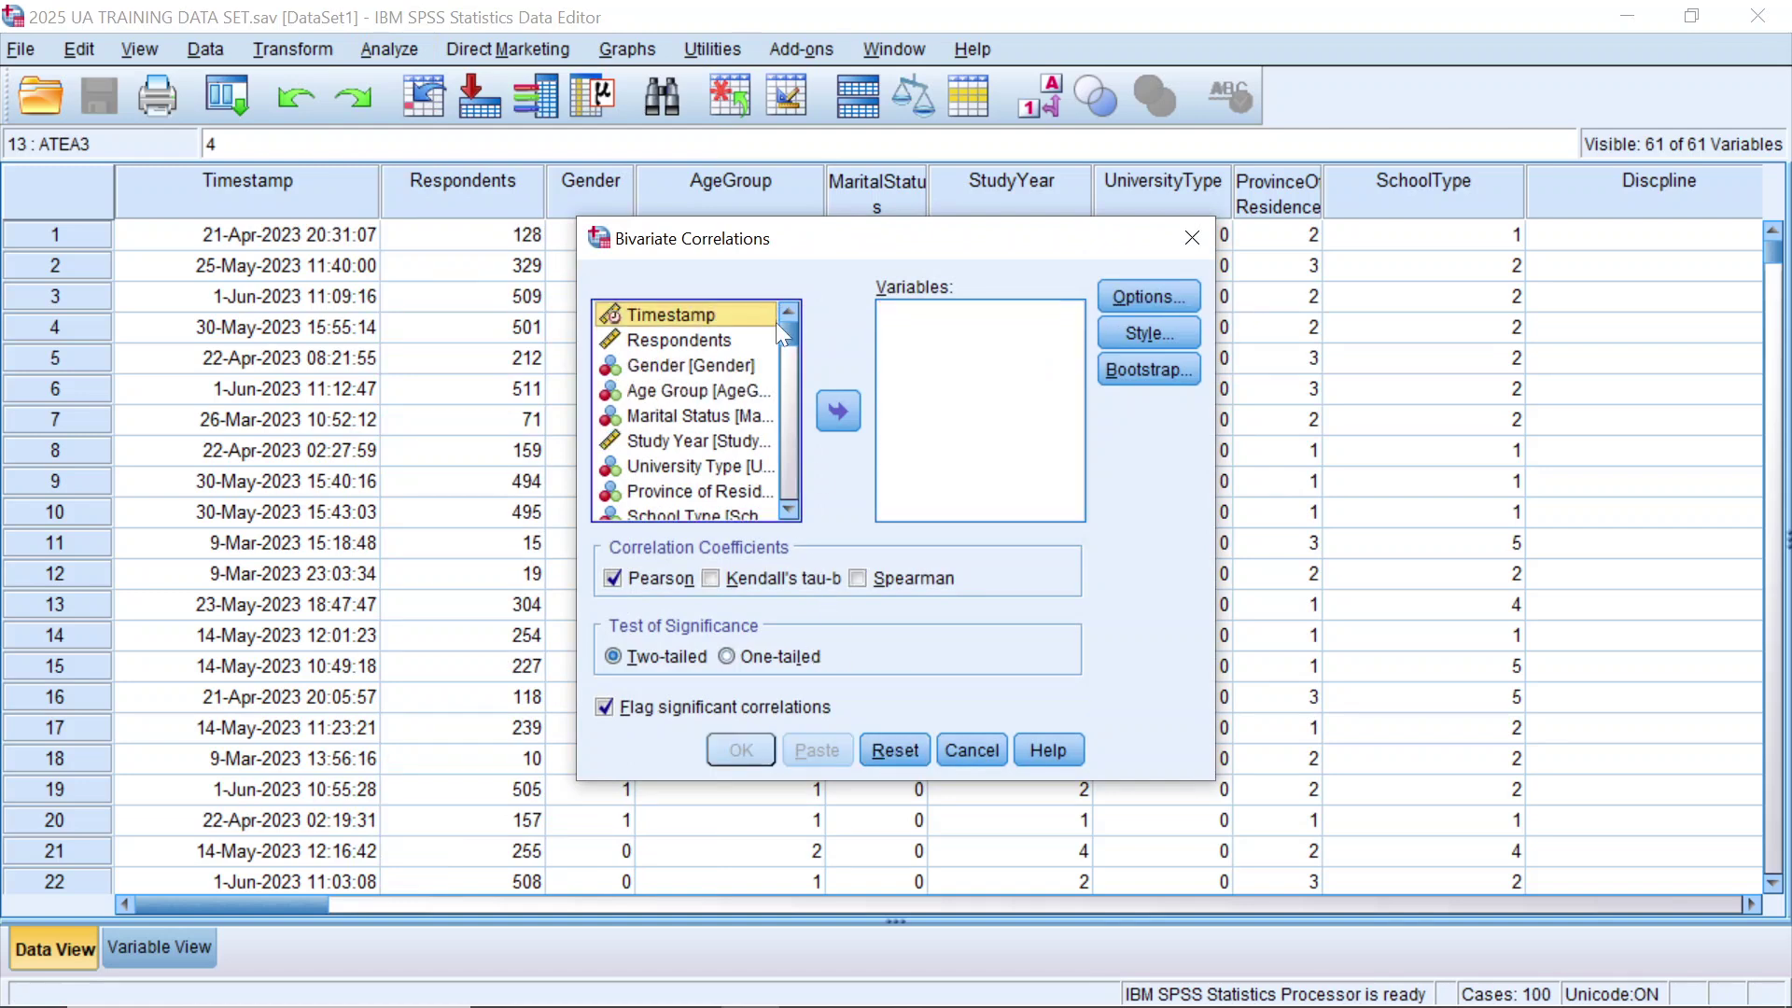
# Step: Add Entrepreneurial Intentions and Subjective Norms to the variables for the bivariate correlation
pyautogui.moveTo(792, 332); pyautogui.dragTo(790, 511)
pyautogui.click(749, 509)
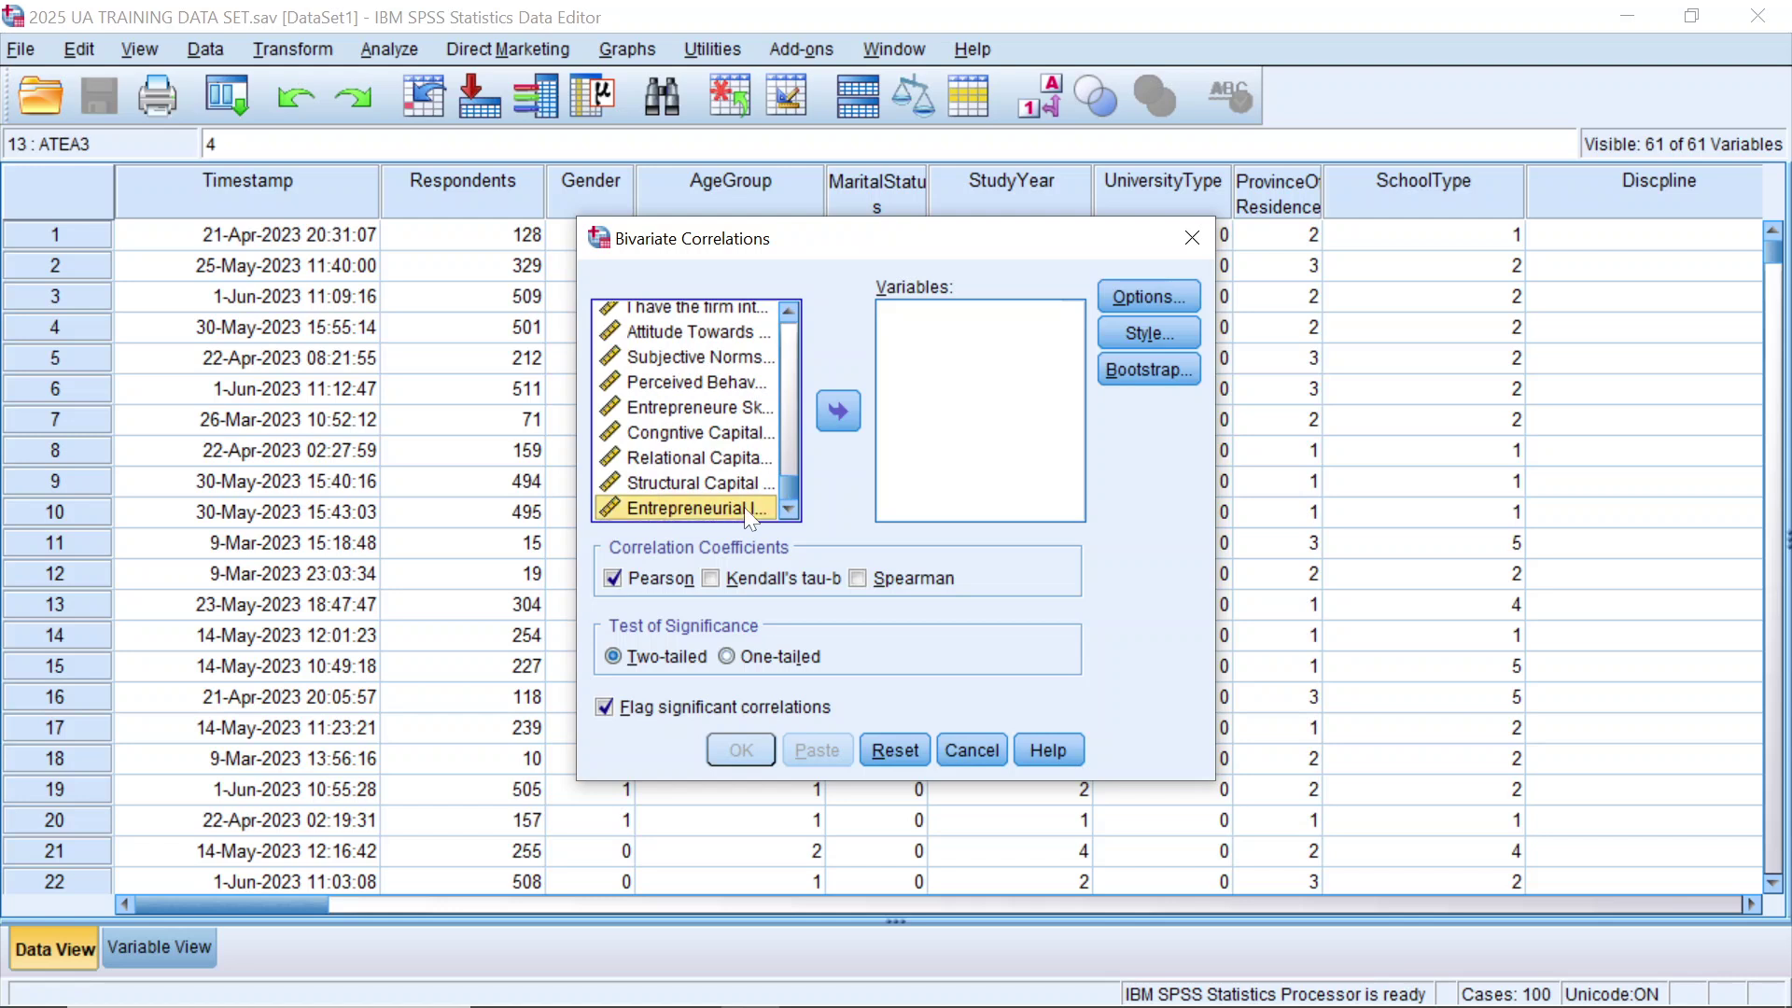
pyautogui.click(843, 411)
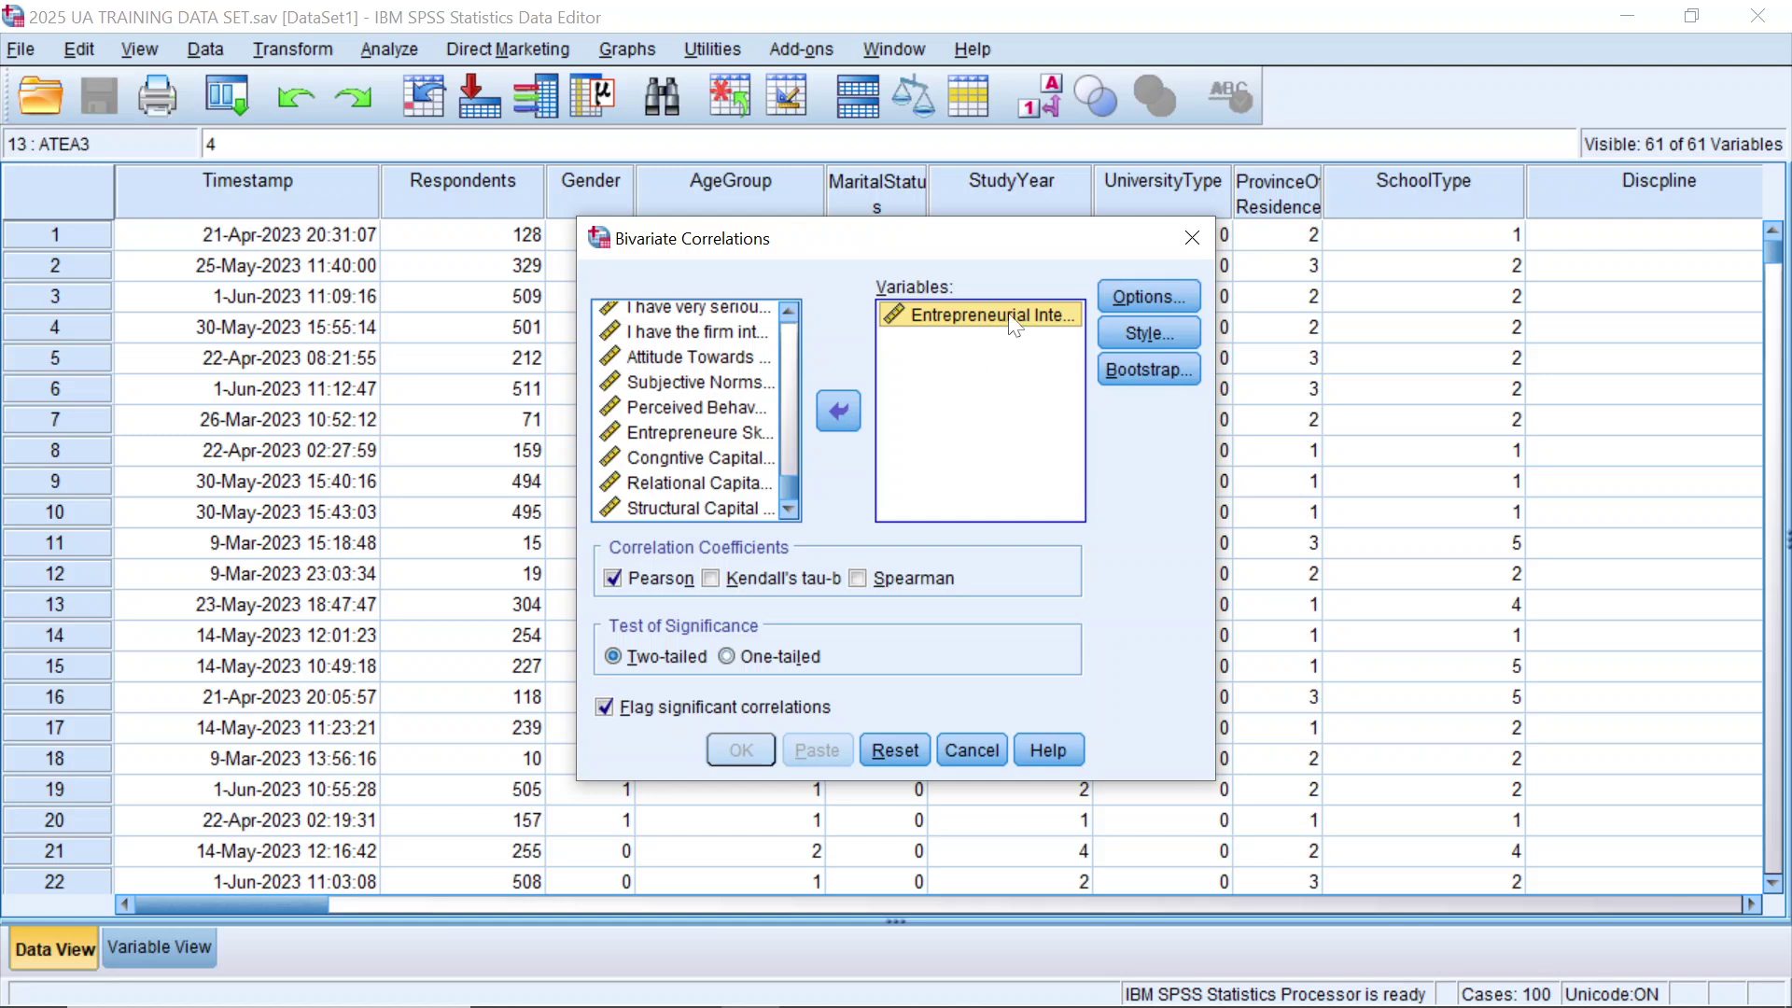
pyautogui.moveTo(787, 483); pyautogui.dragTo(769, 310)
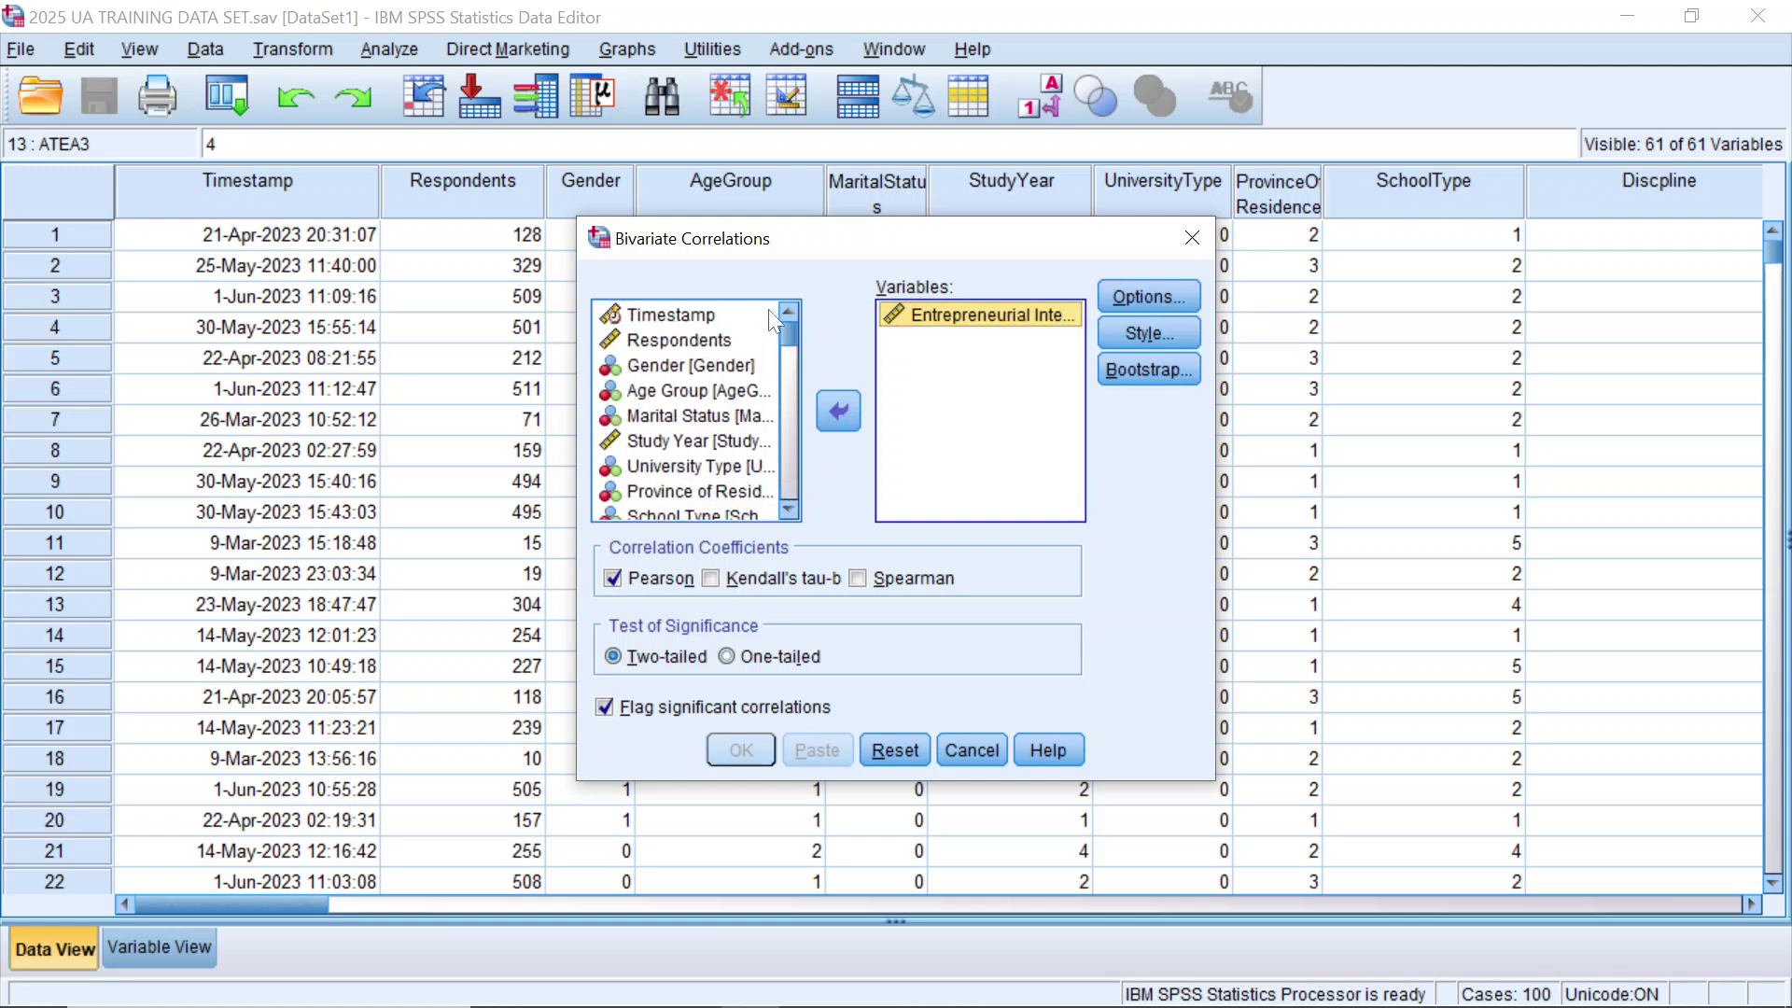
pyautogui.scroll(-8, 765, 373)
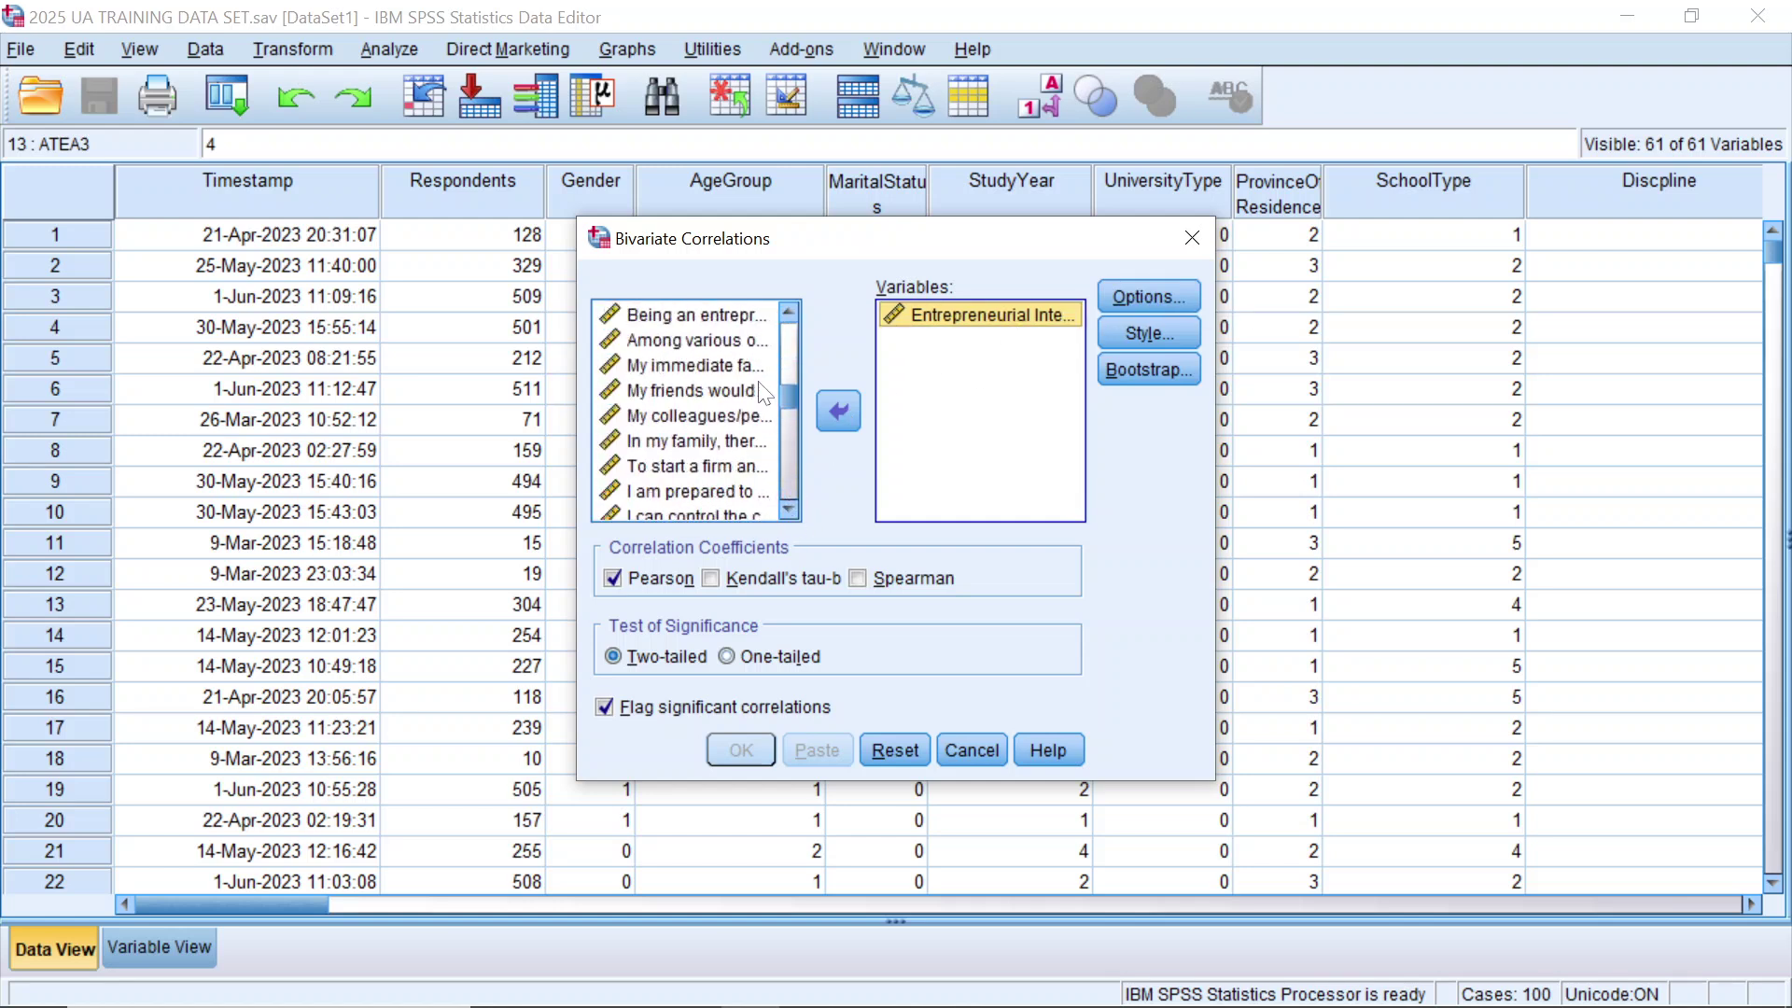
pyautogui.scroll(-3, 765, 392)
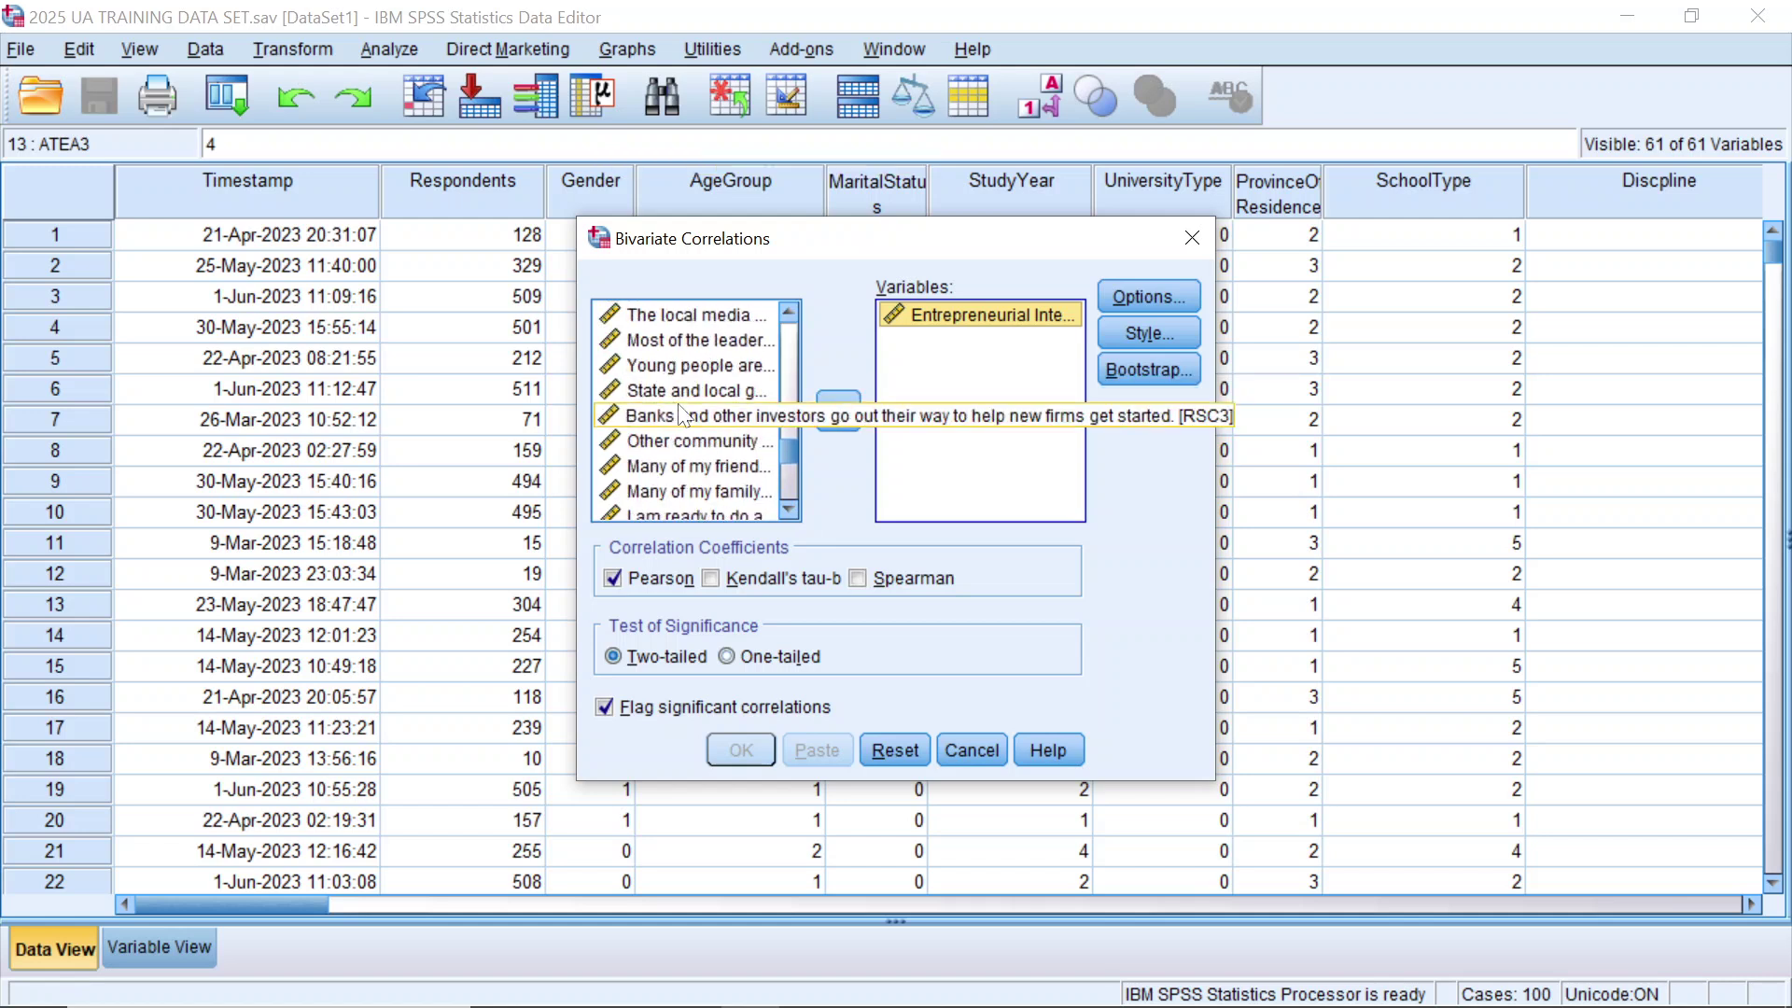
pyautogui.scroll(-5, 721, 462)
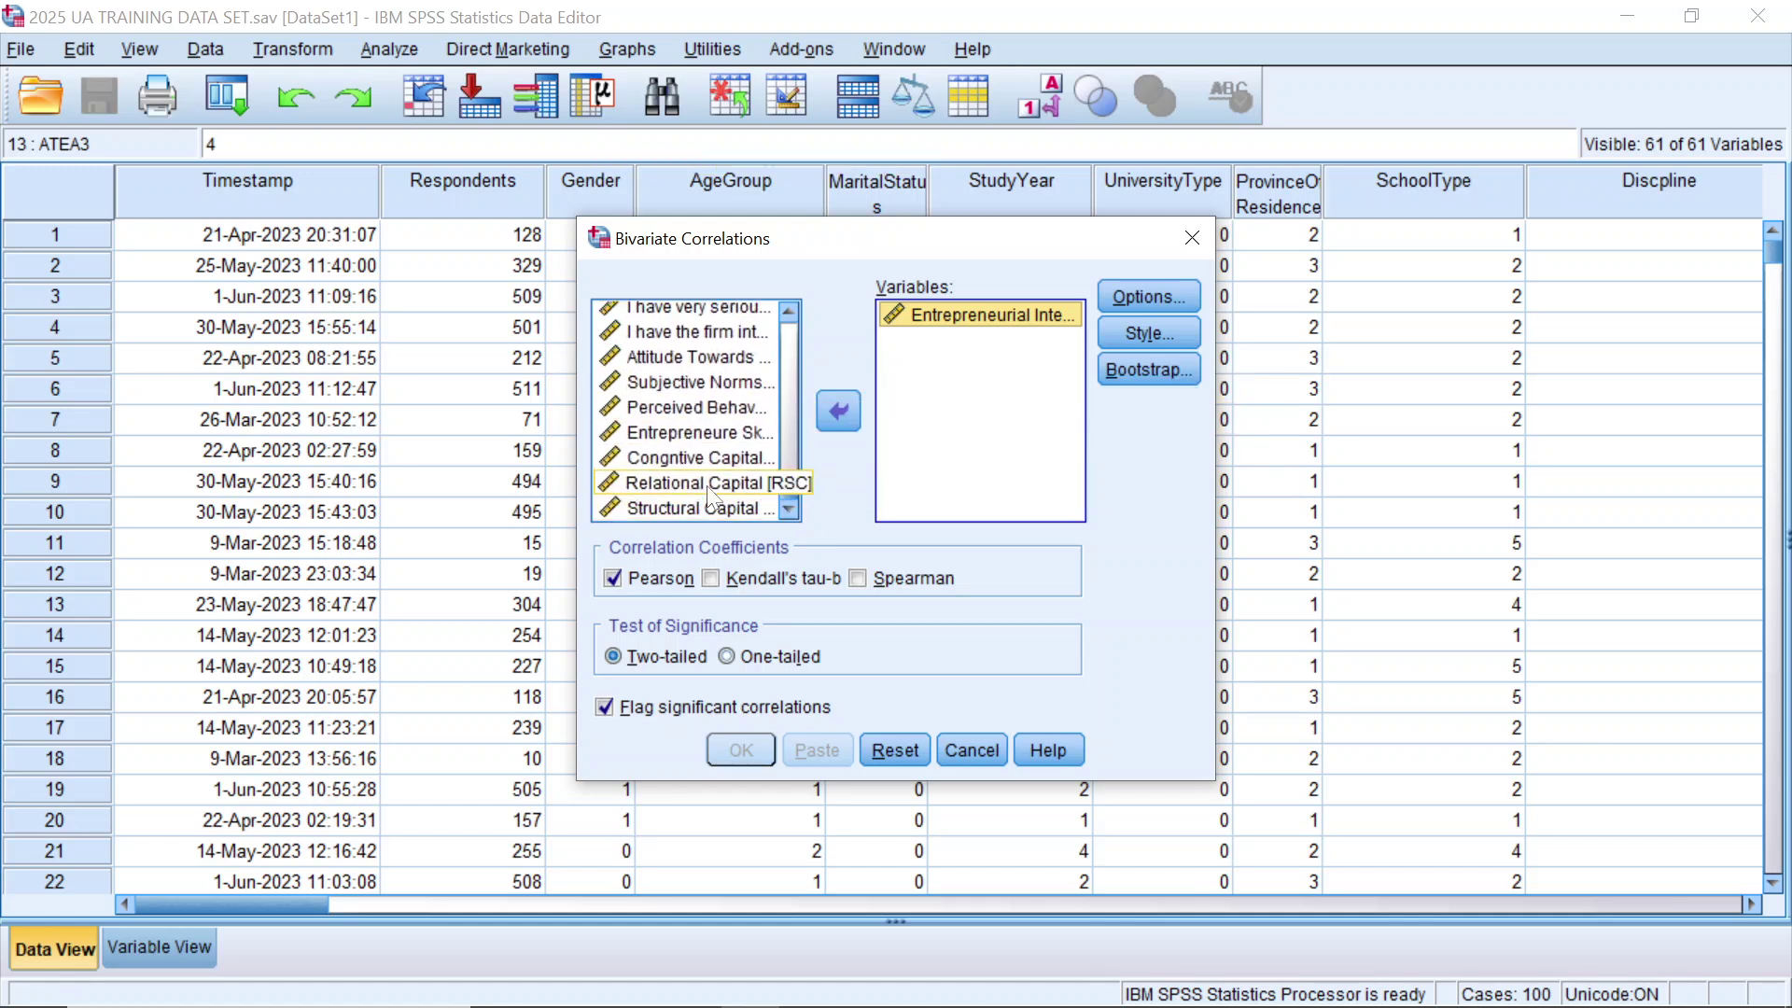
pyautogui.click(695, 382)
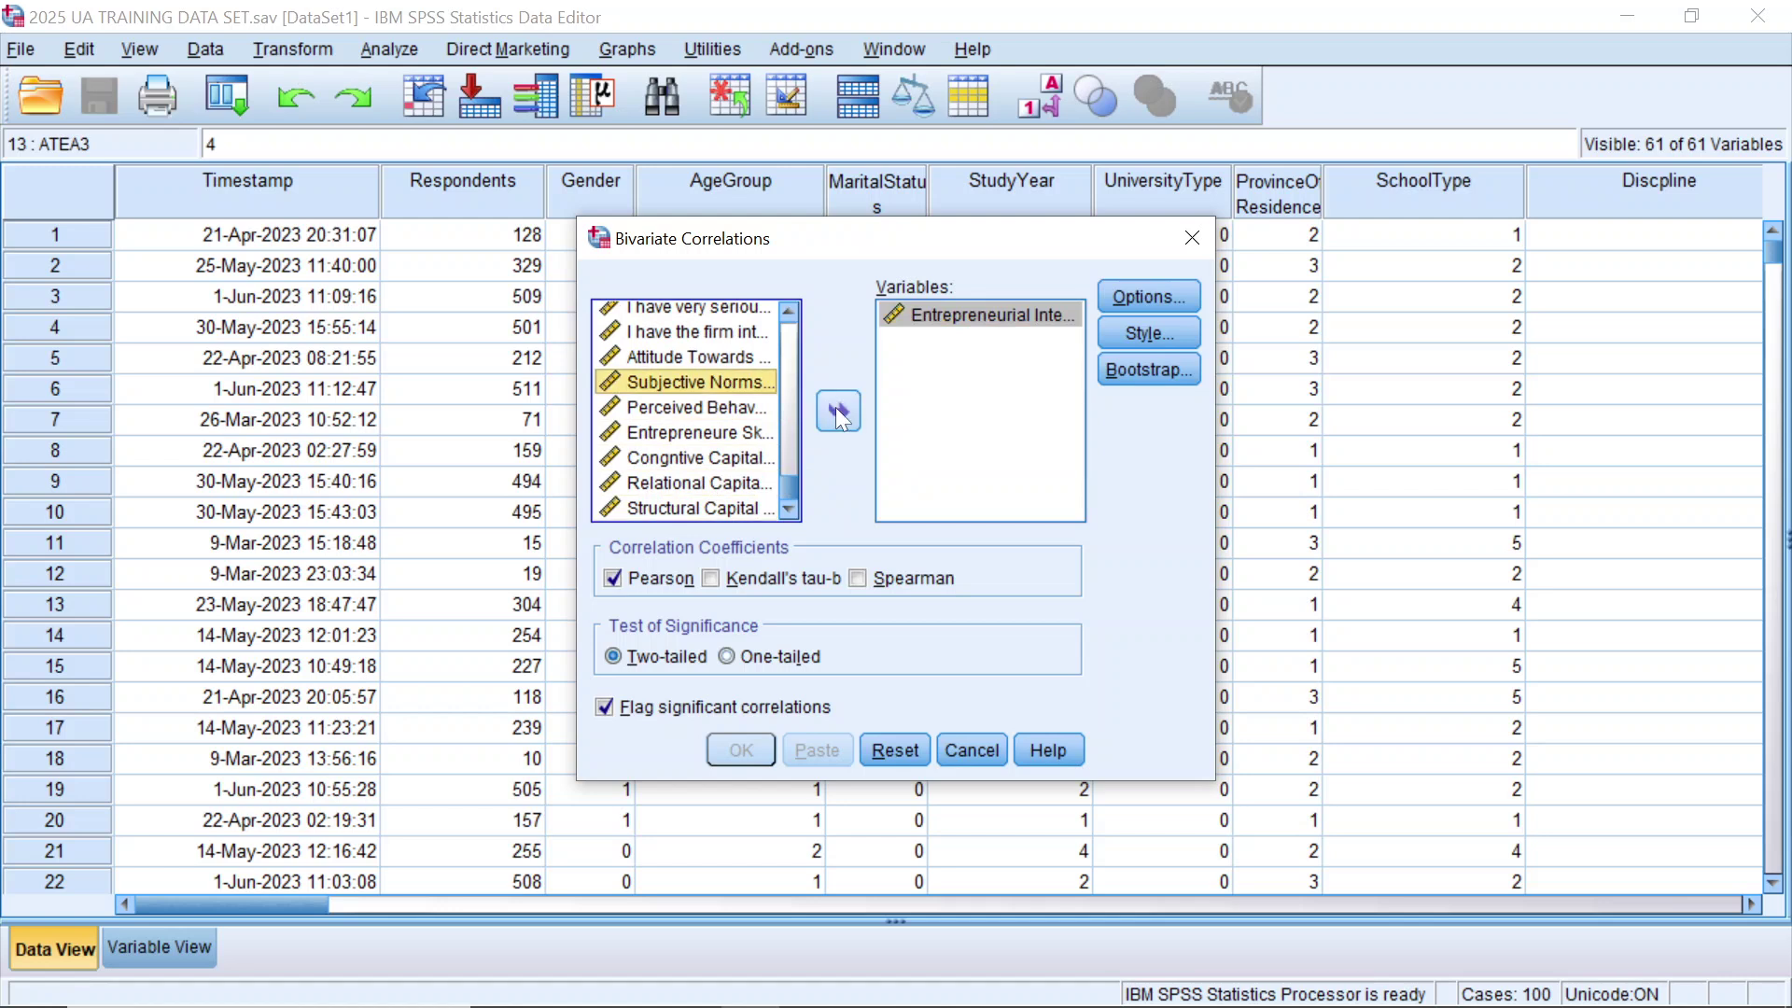
pyautogui.click(849, 417)
# Step: Add Gender, Age Group, School Type and Entrepreneur Education to the variables being correlated
pyautogui.scroll(15, 784, 441)
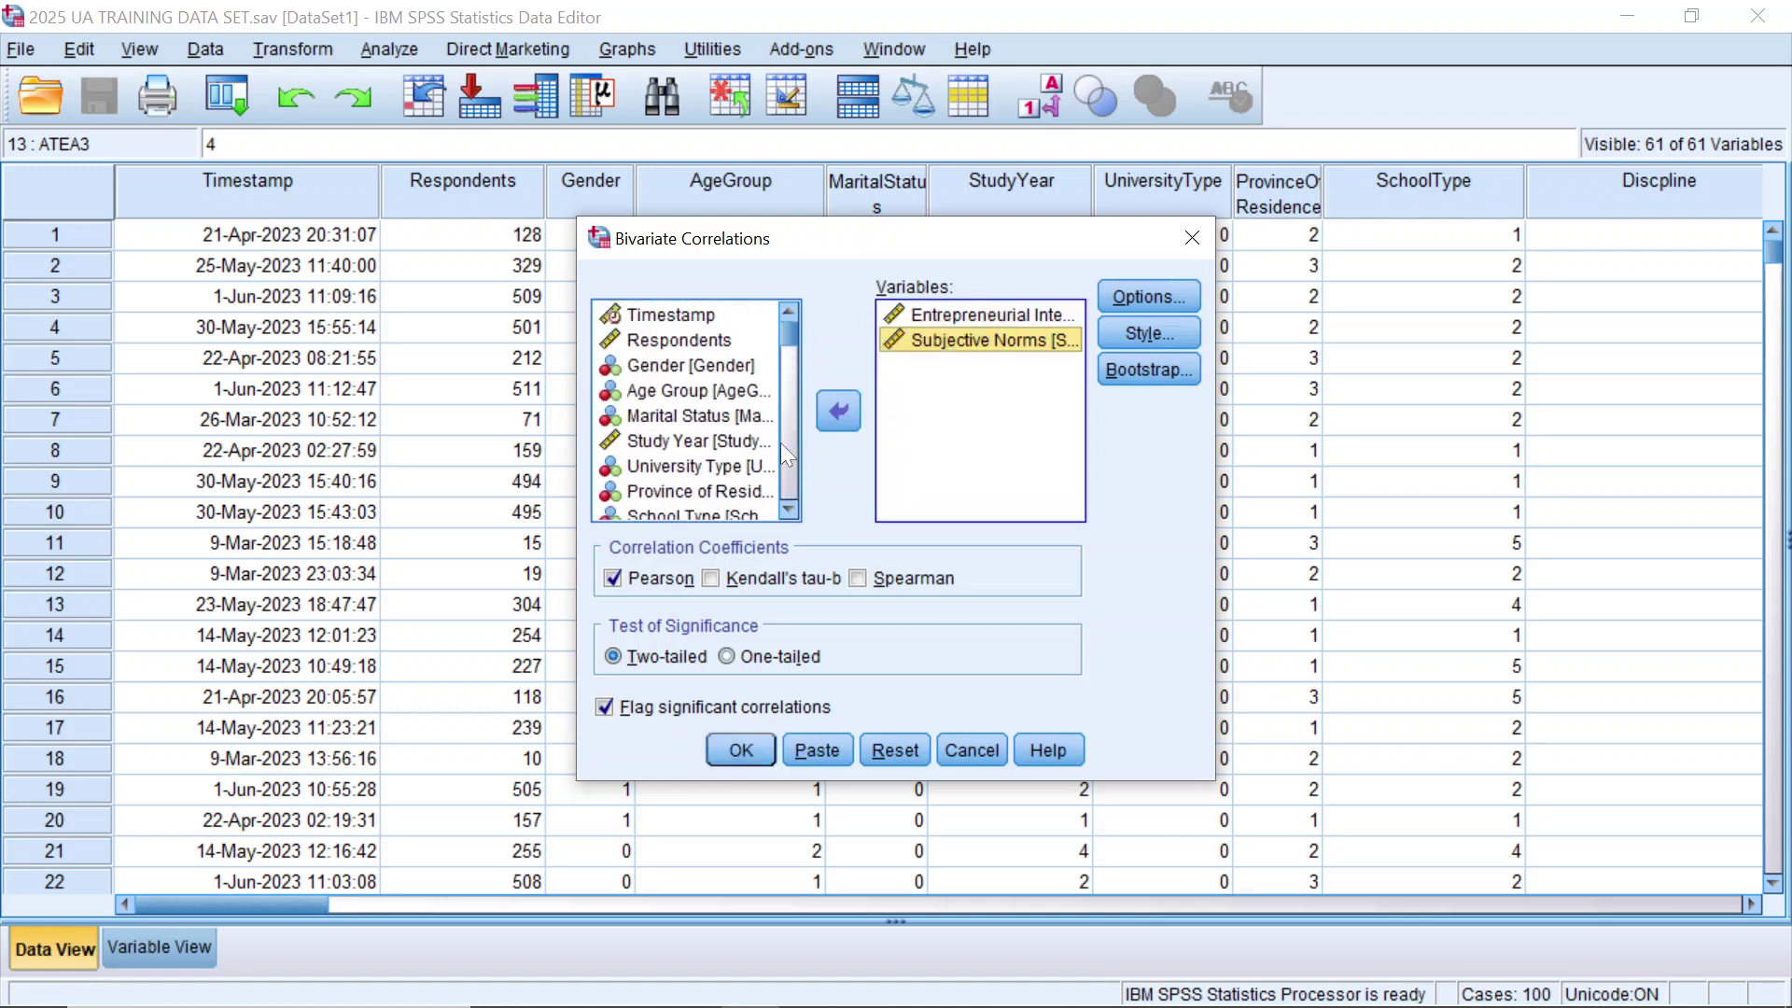
pyautogui.click(747, 368)
pyautogui.click(839, 407)
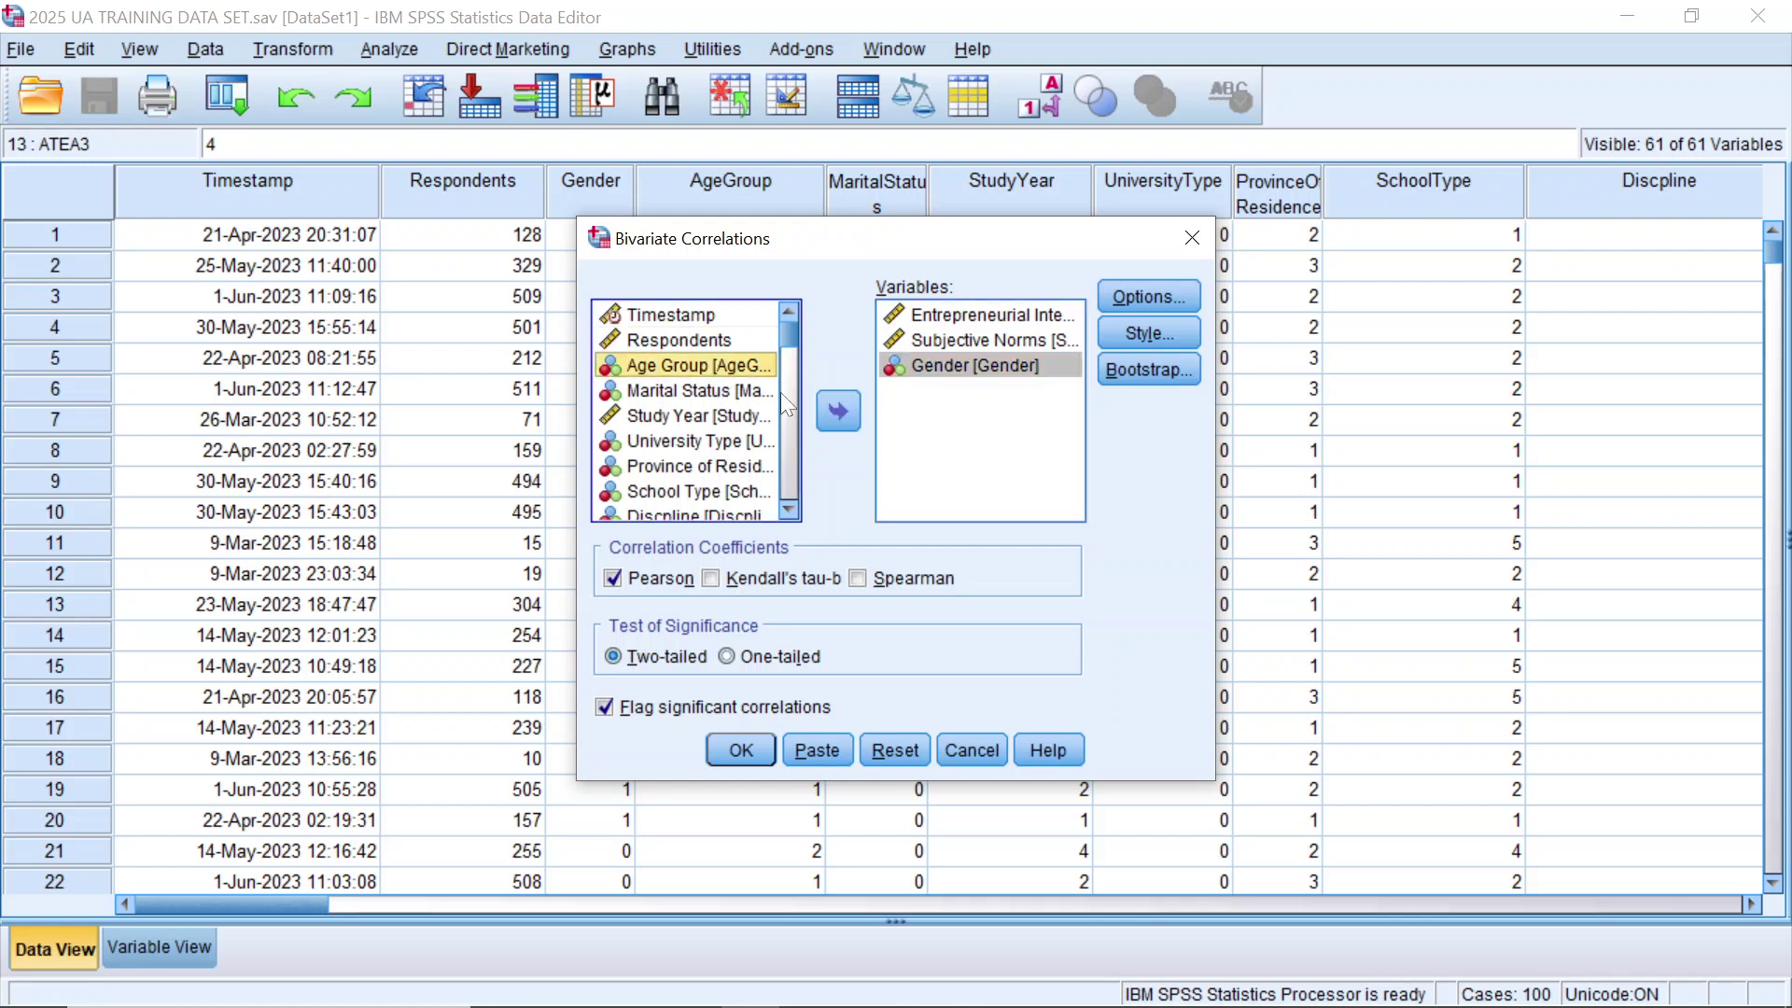
pyautogui.click(829, 415)
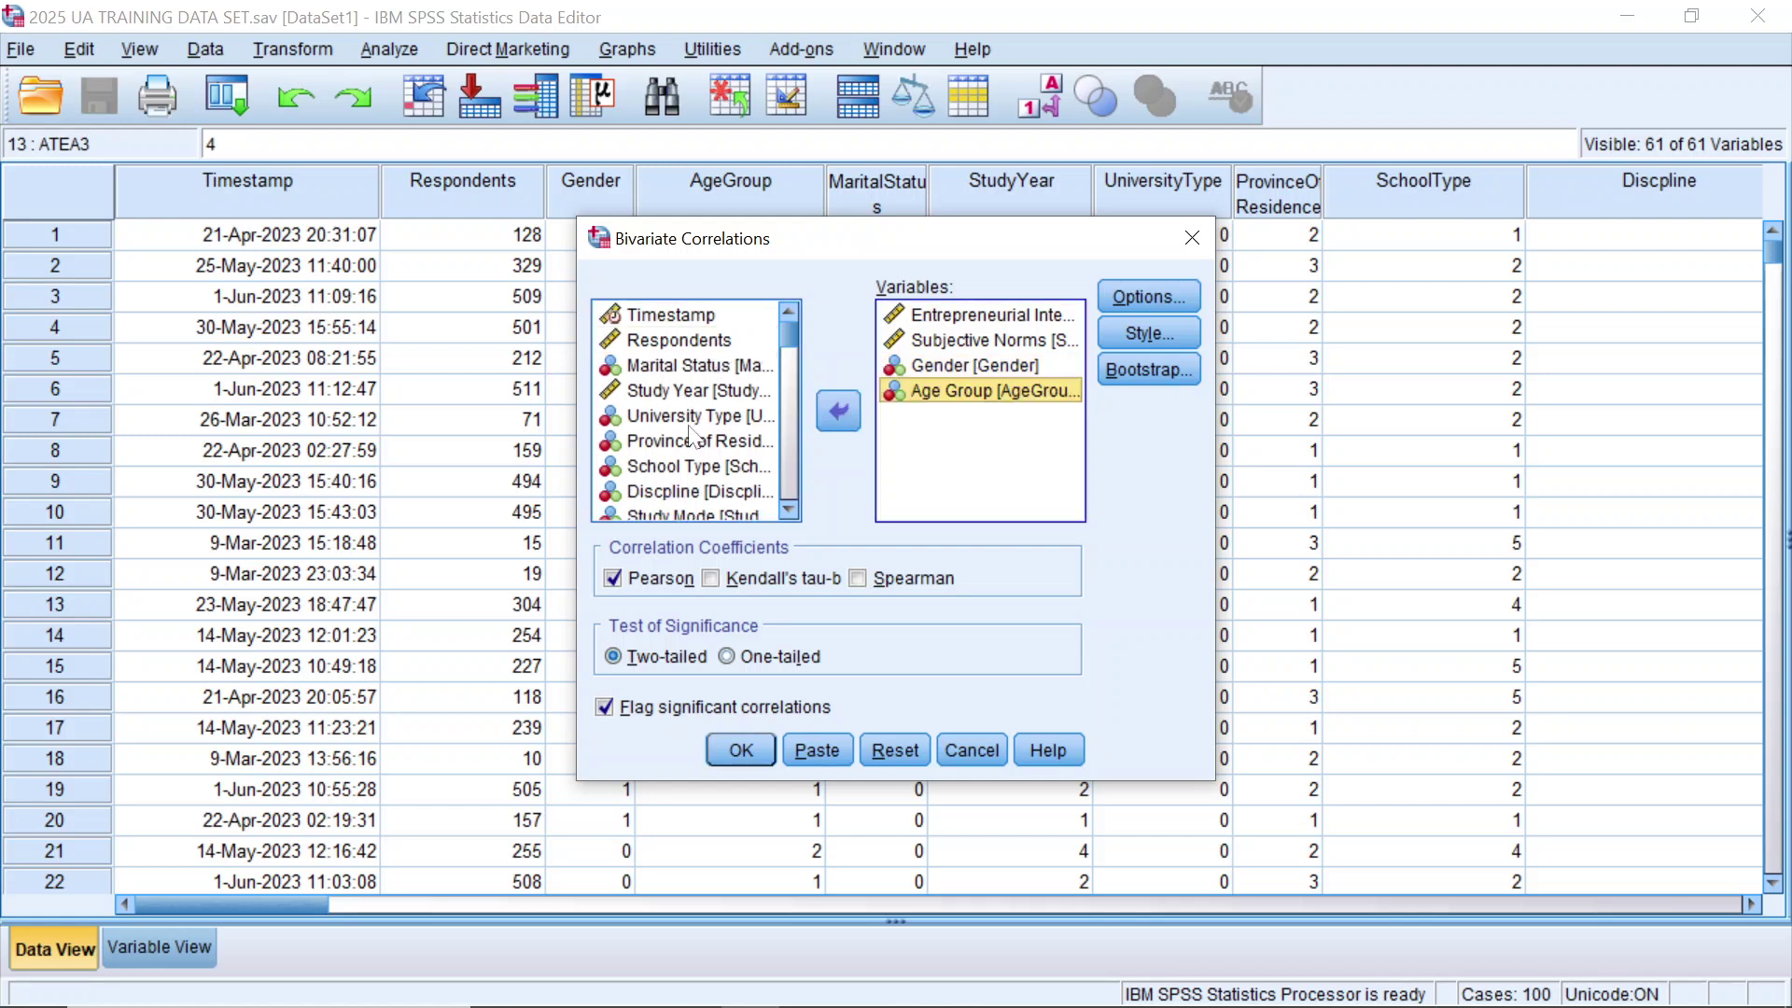
pyautogui.click(687, 467)
pyautogui.click(840, 411)
pyautogui.scroll(-3, 760, 504)
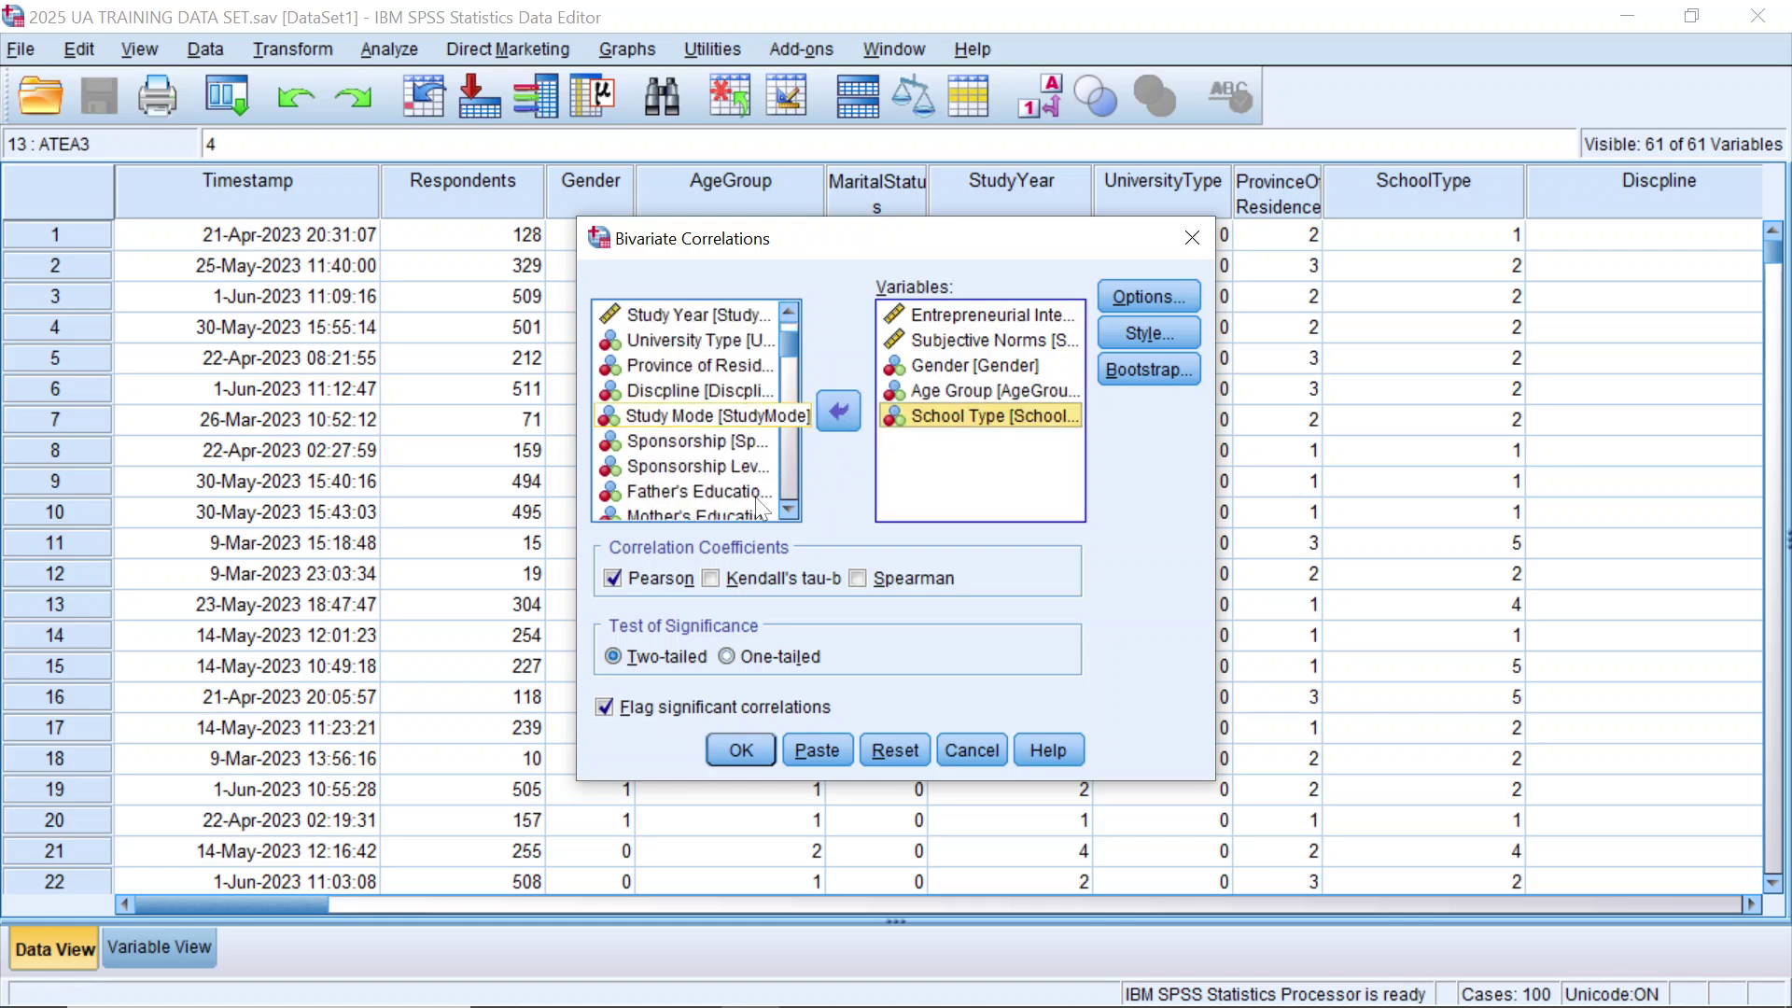
pyautogui.click(658, 444)
pyautogui.click(838, 415)
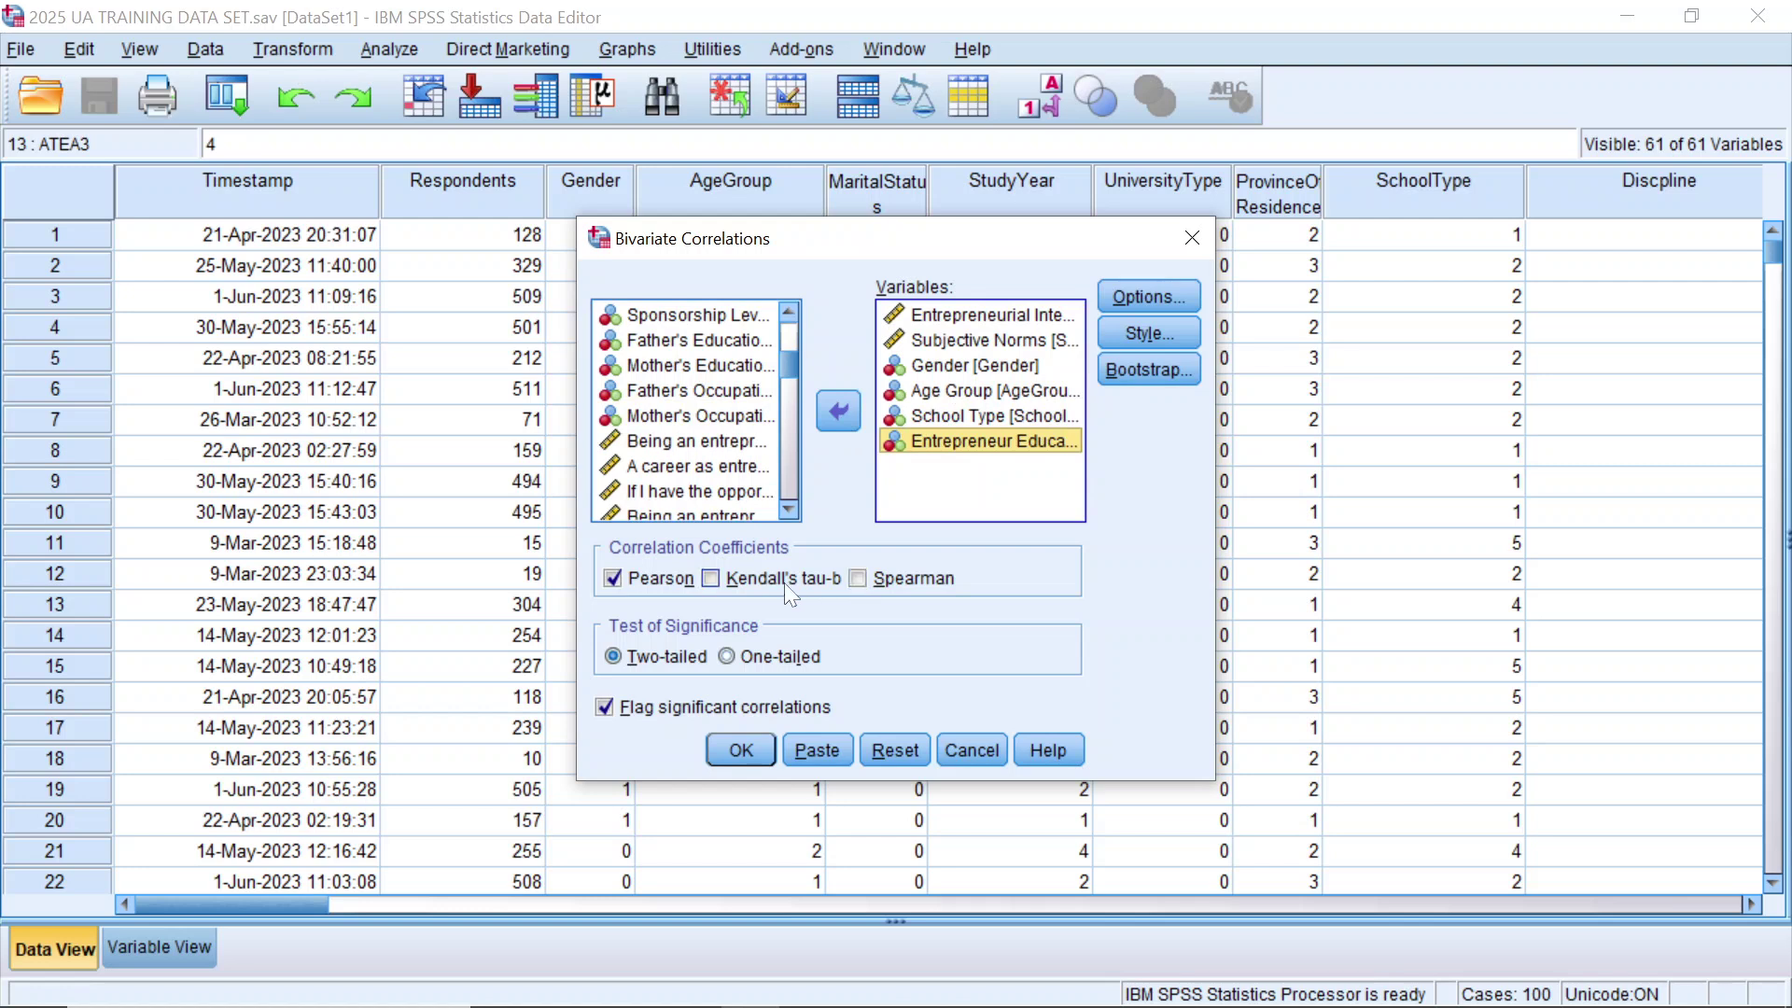
# Step: Enable both Pearson and Spearman coefficients, with a two-tailed significance test and significant correlations flagged
pyautogui.click(619, 588)
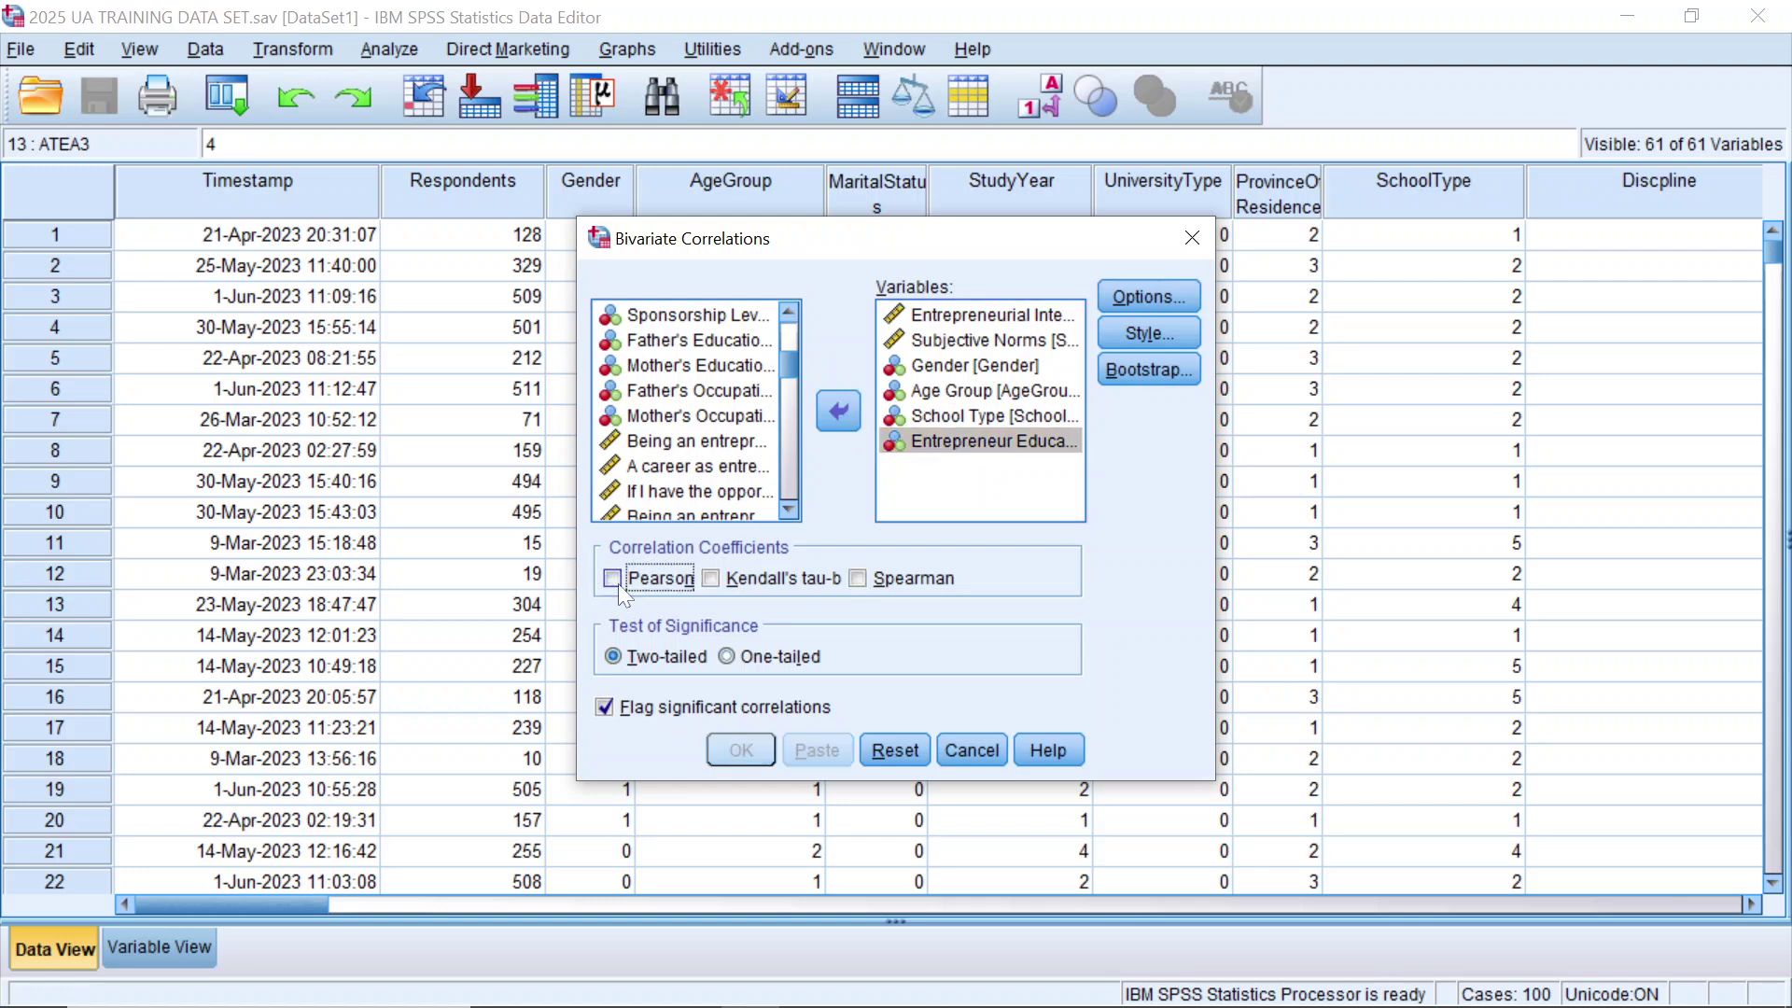
pyautogui.click(612, 579)
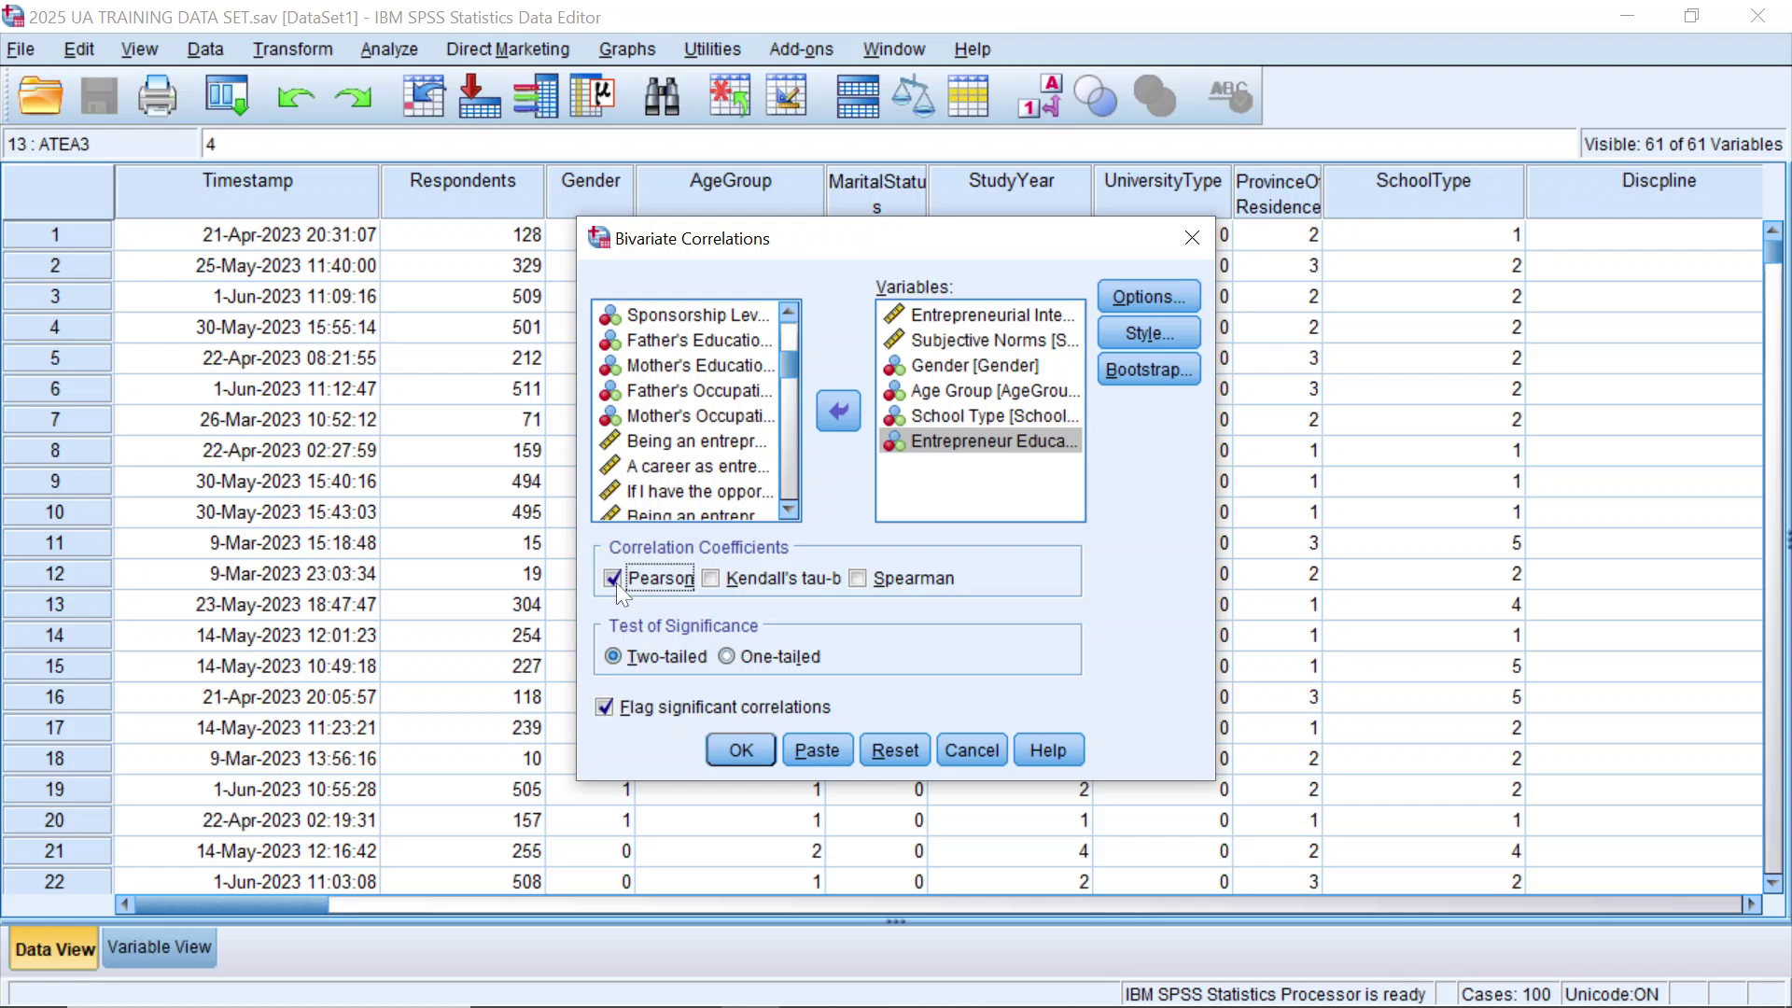
pyautogui.click(870, 585)
pyautogui.click(727, 657)
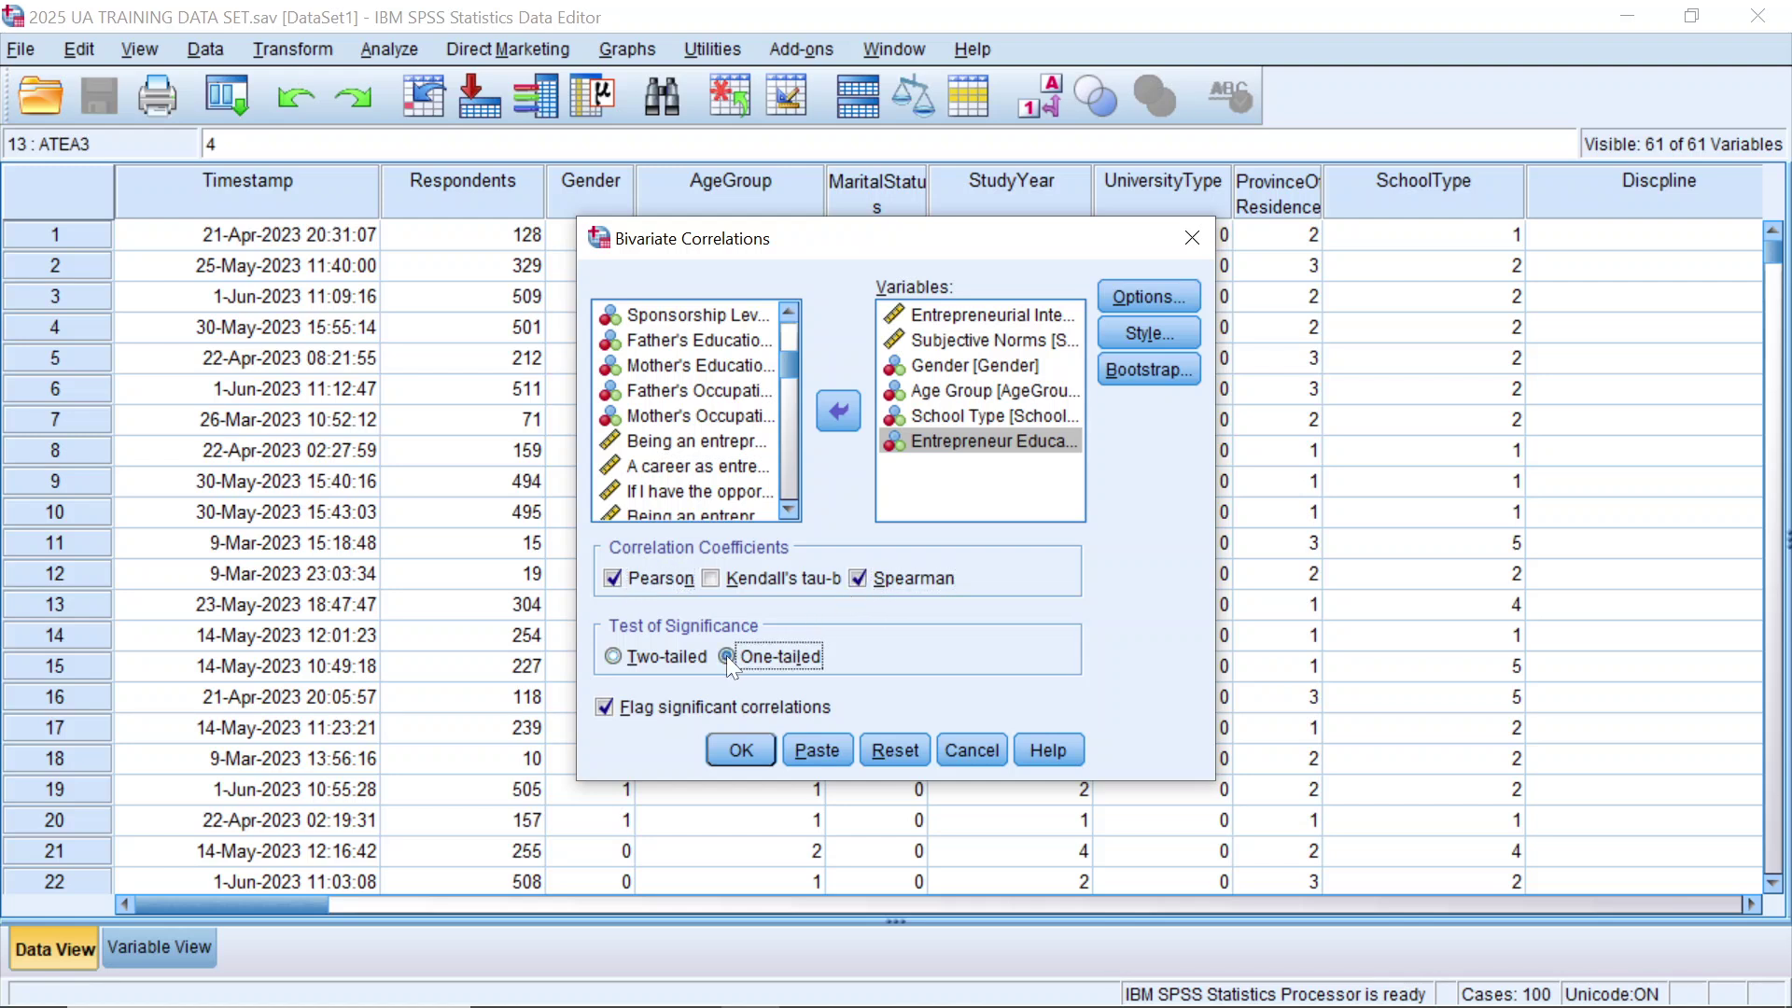
pyautogui.click(615, 658)
pyautogui.click(607, 707)
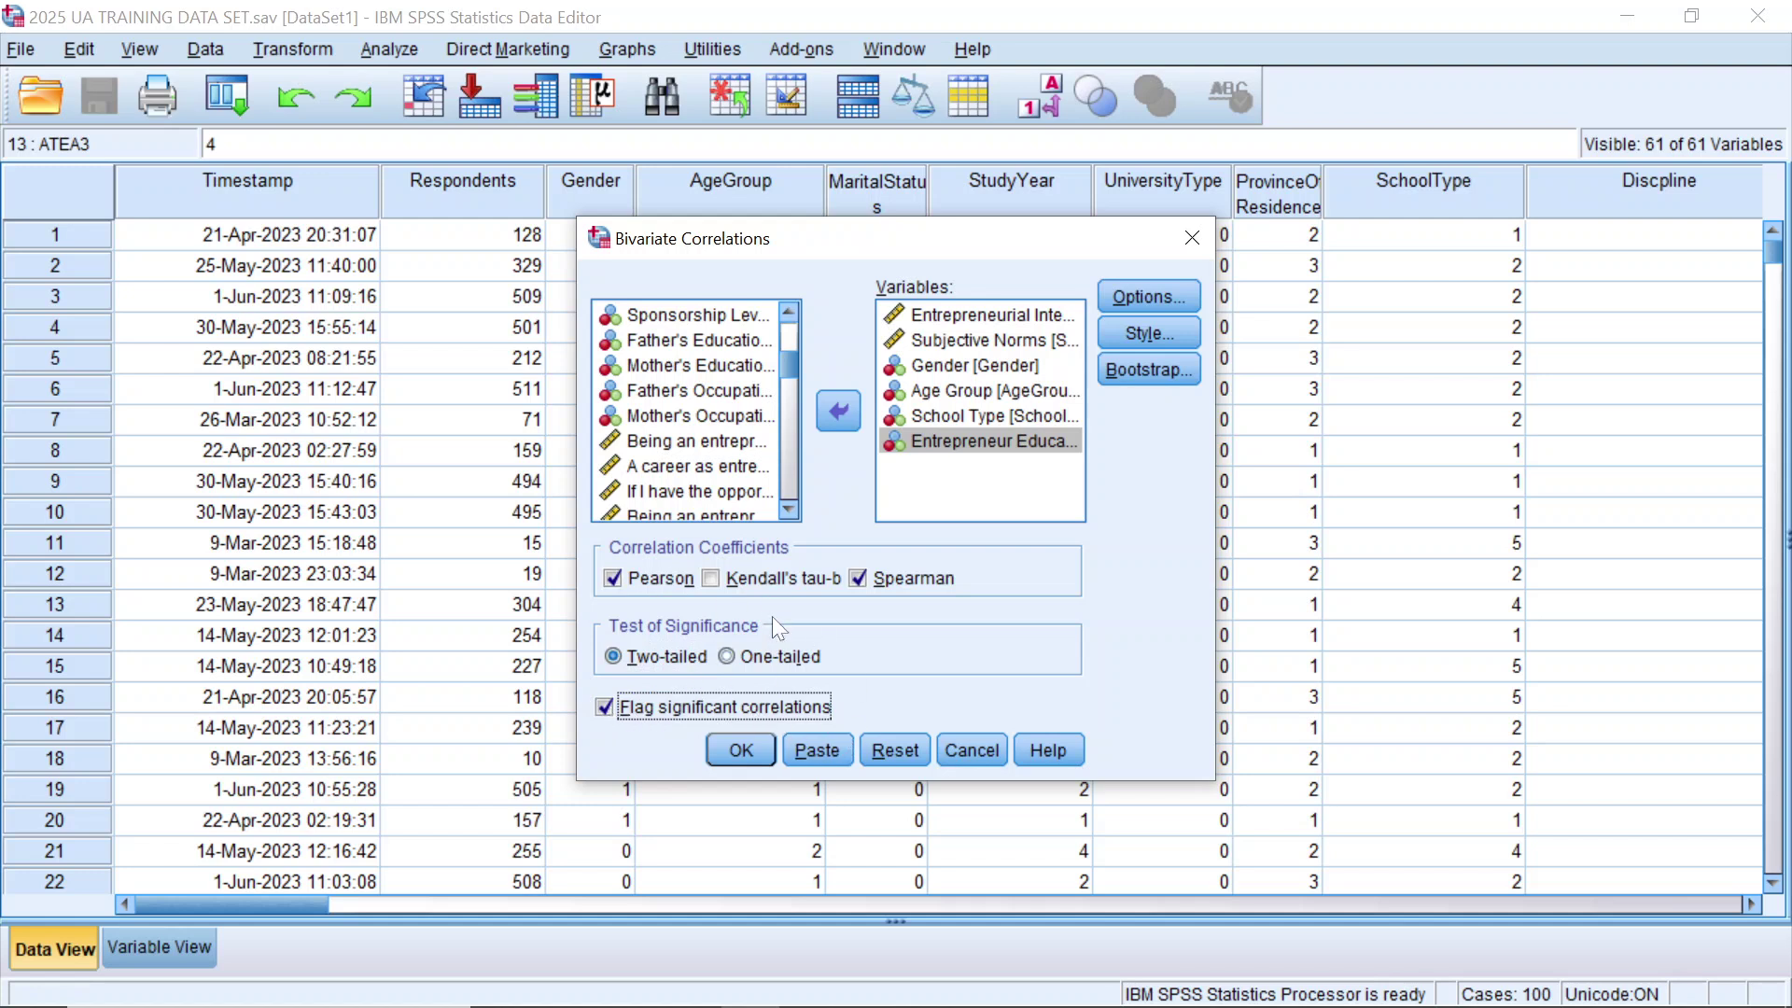
# Step: Include means and standard deviations in the correlation options and exclude missing cases pairwise
pyautogui.click(1150, 299)
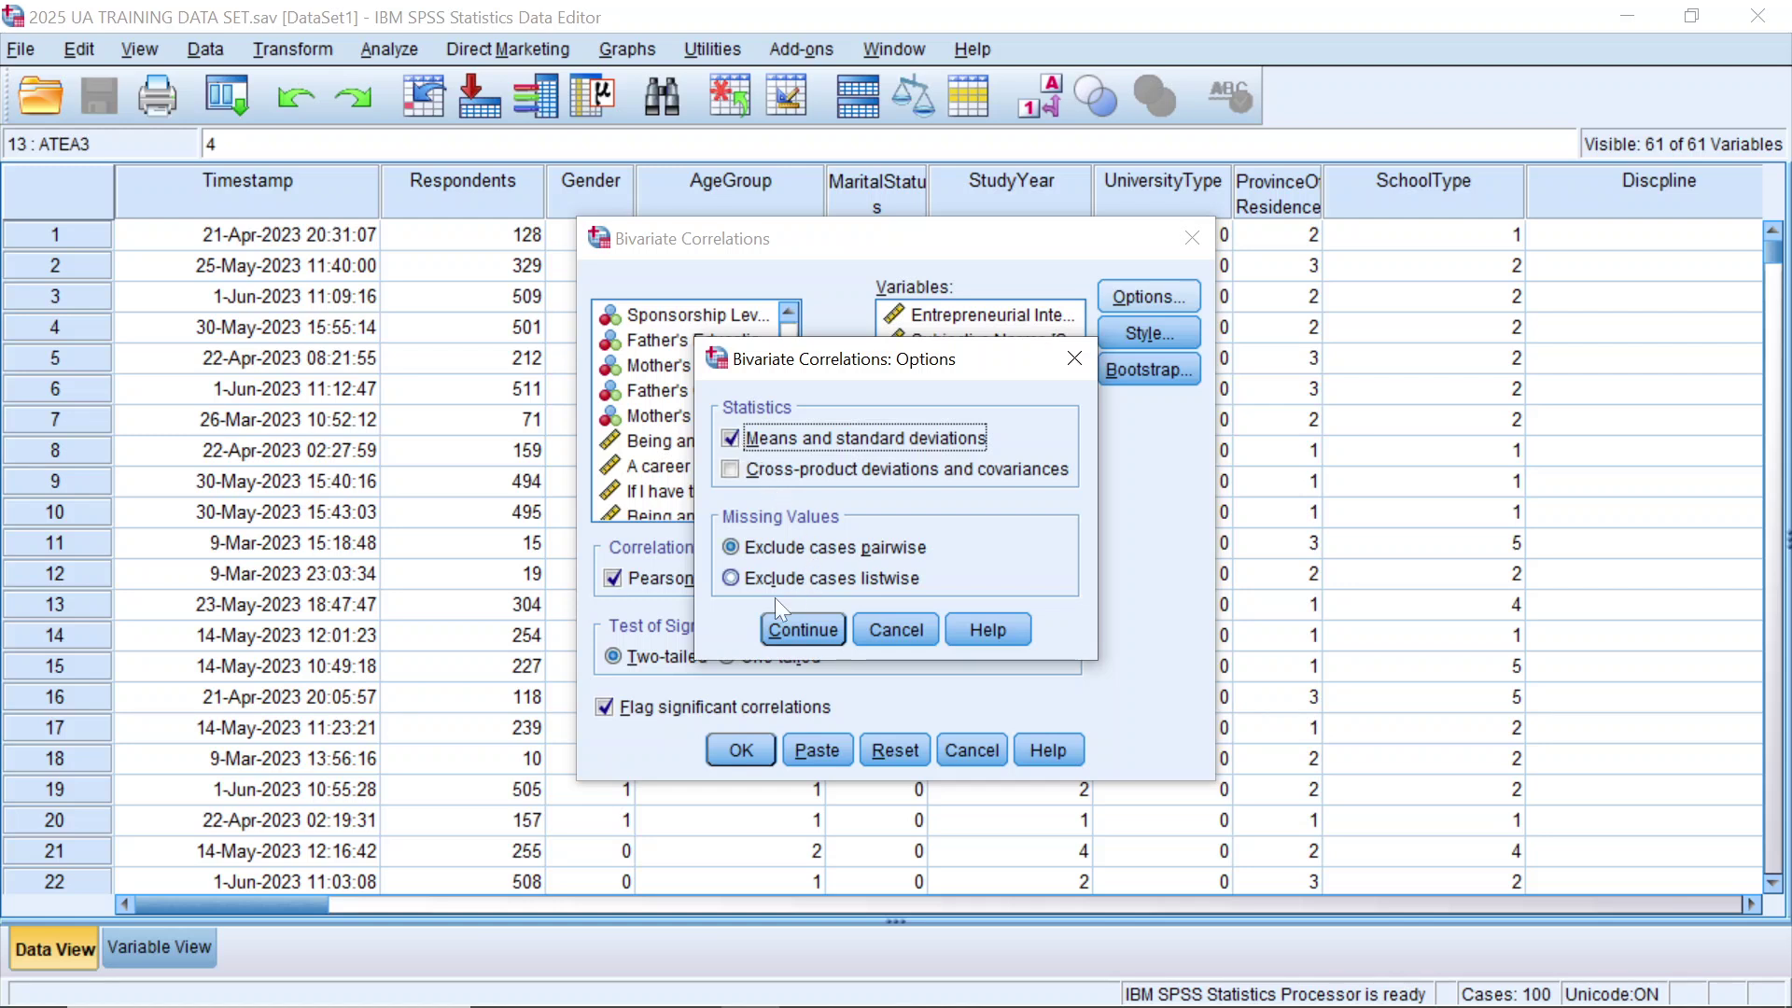
pyautogui.click(732, 578)
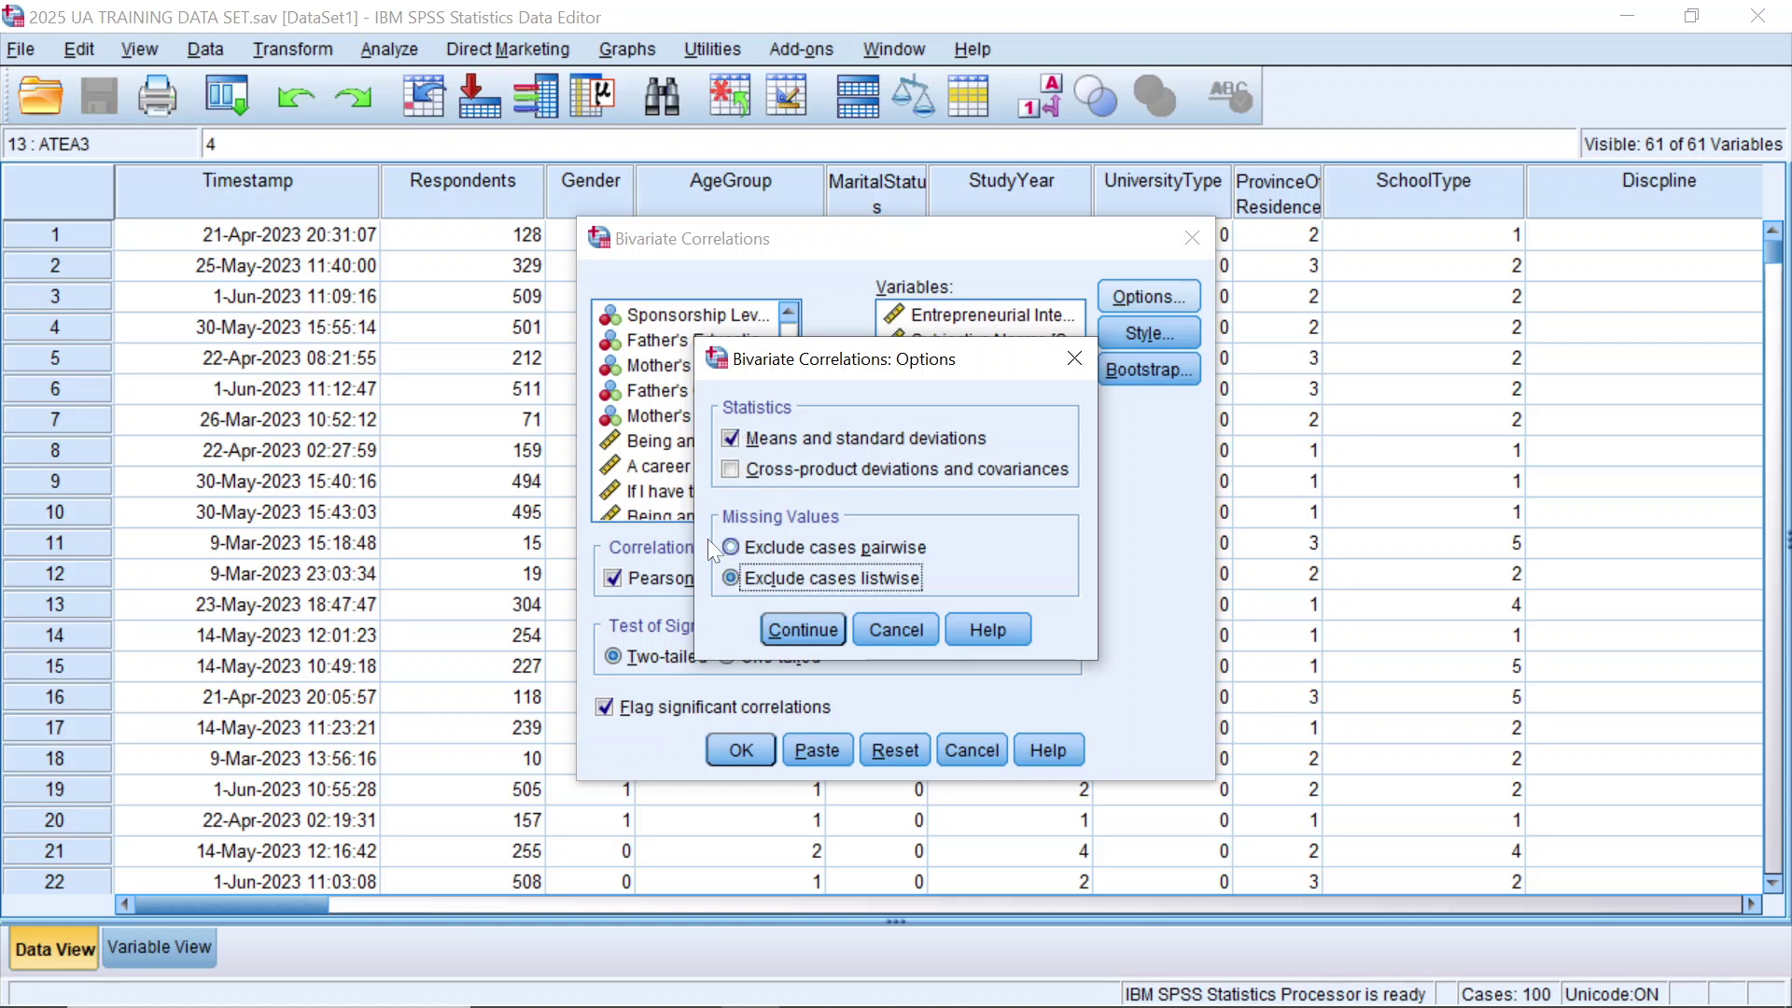
pyautogui.click(732, 547)
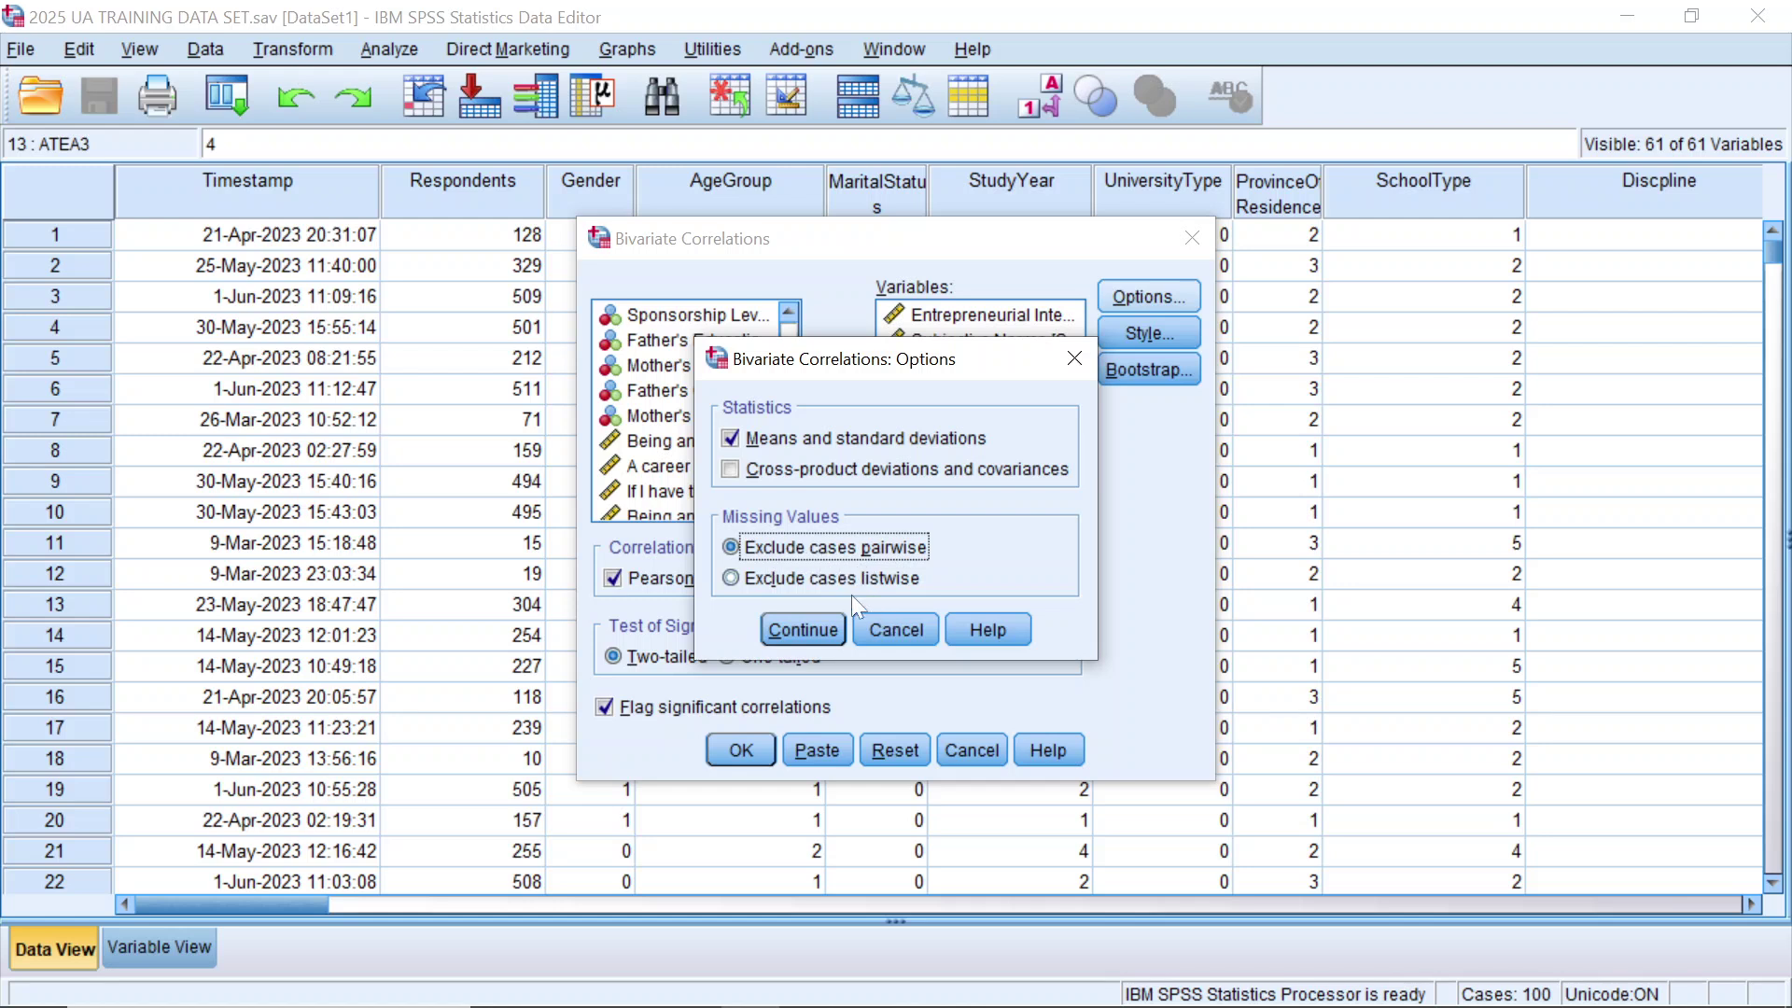
pyautogui.click(773, 632)
pyautogui.click(781, 632)
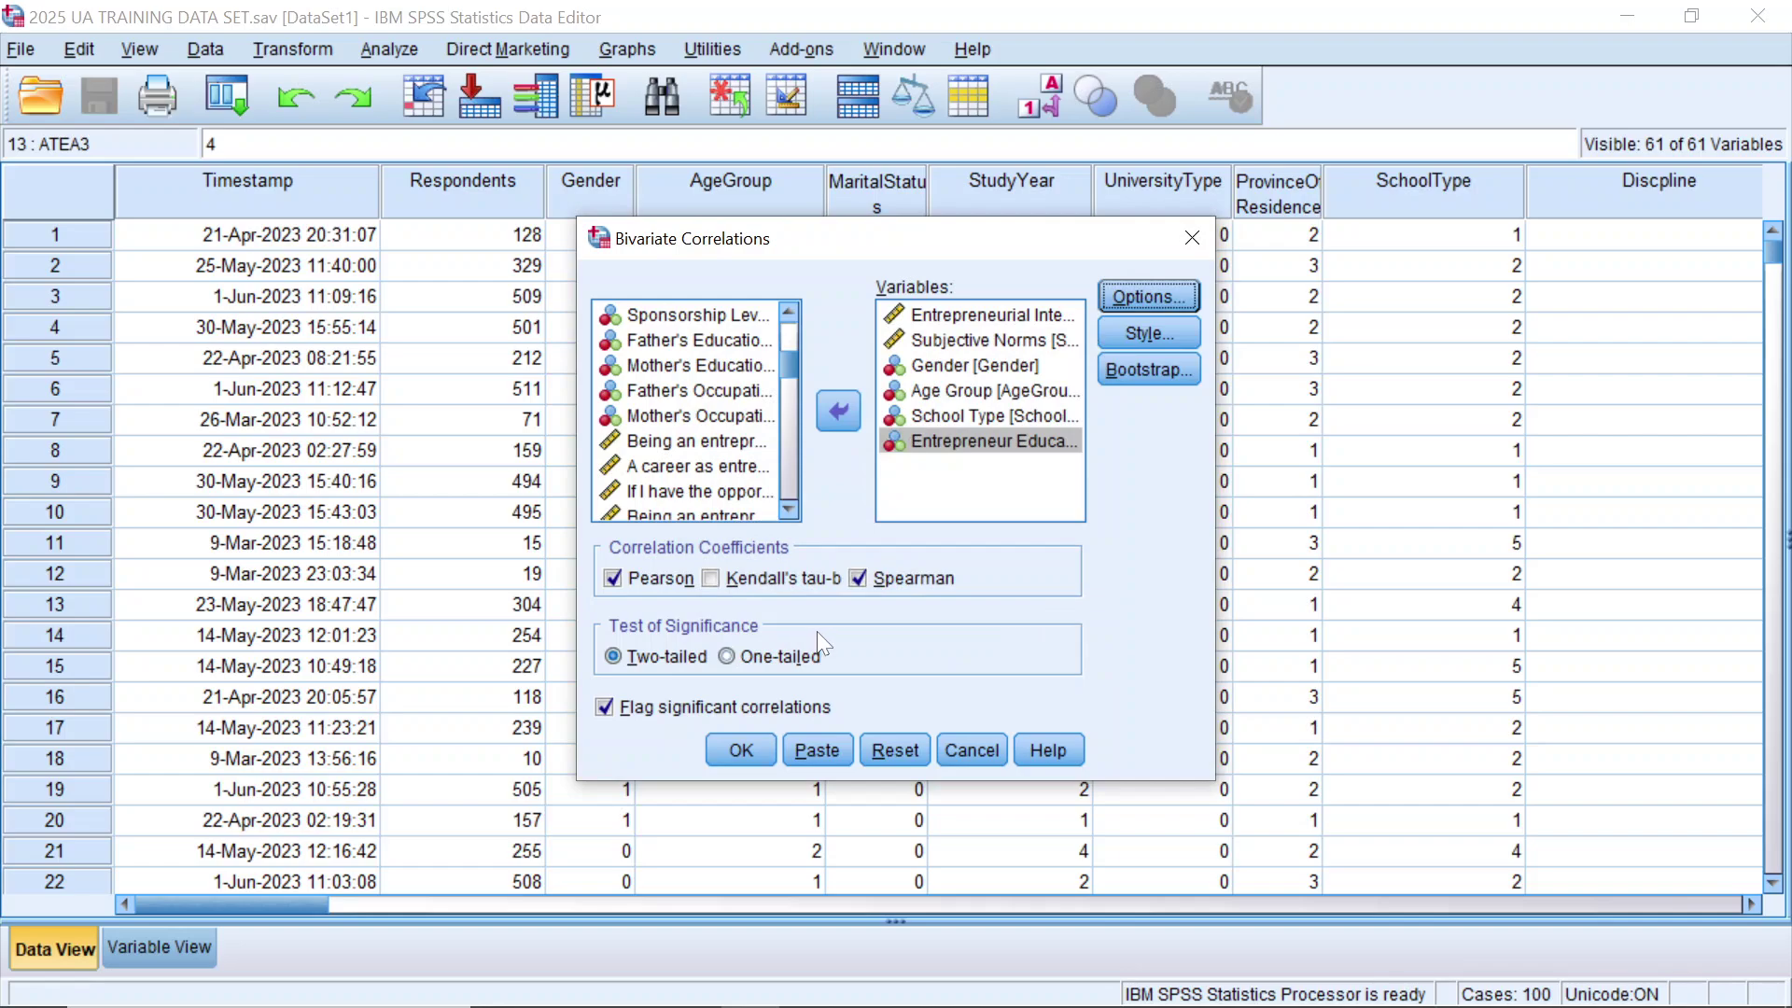
# Step: Run the bivariate correlation and show the Nonparametric Correlations section of the output
pyautogui.click(742, 749)
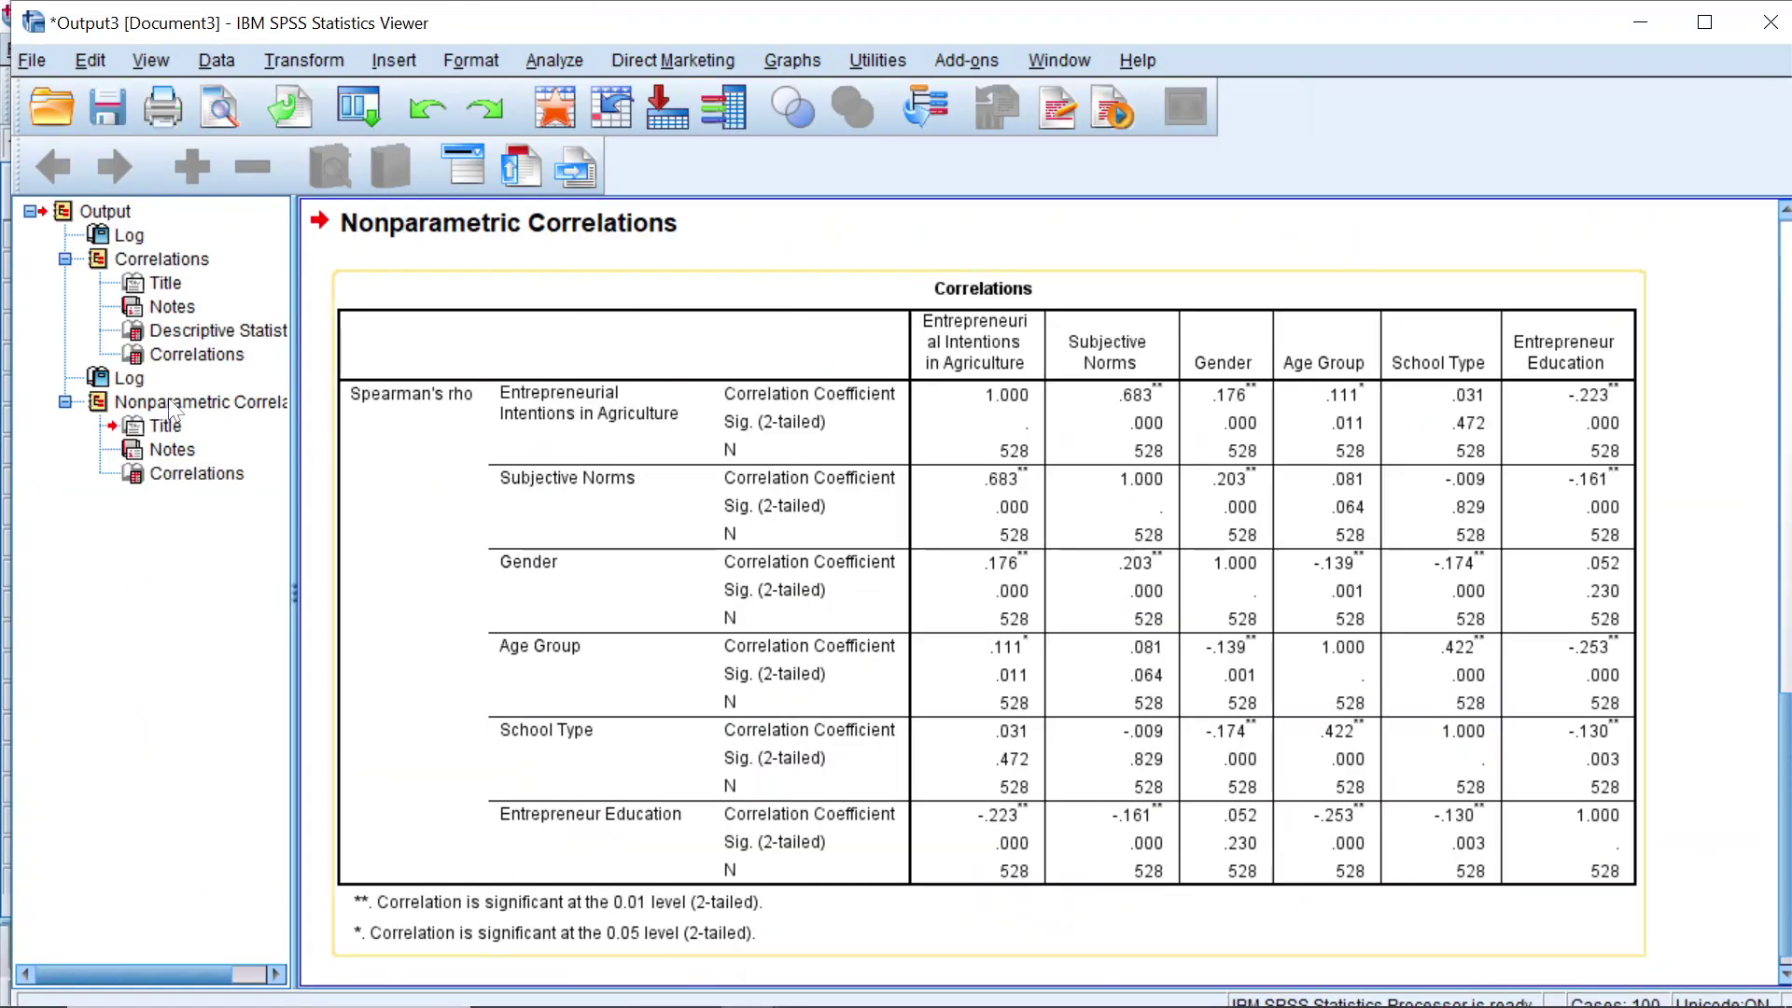
pyautogui.click(173, 405)
pyautogui.click(185, 345)
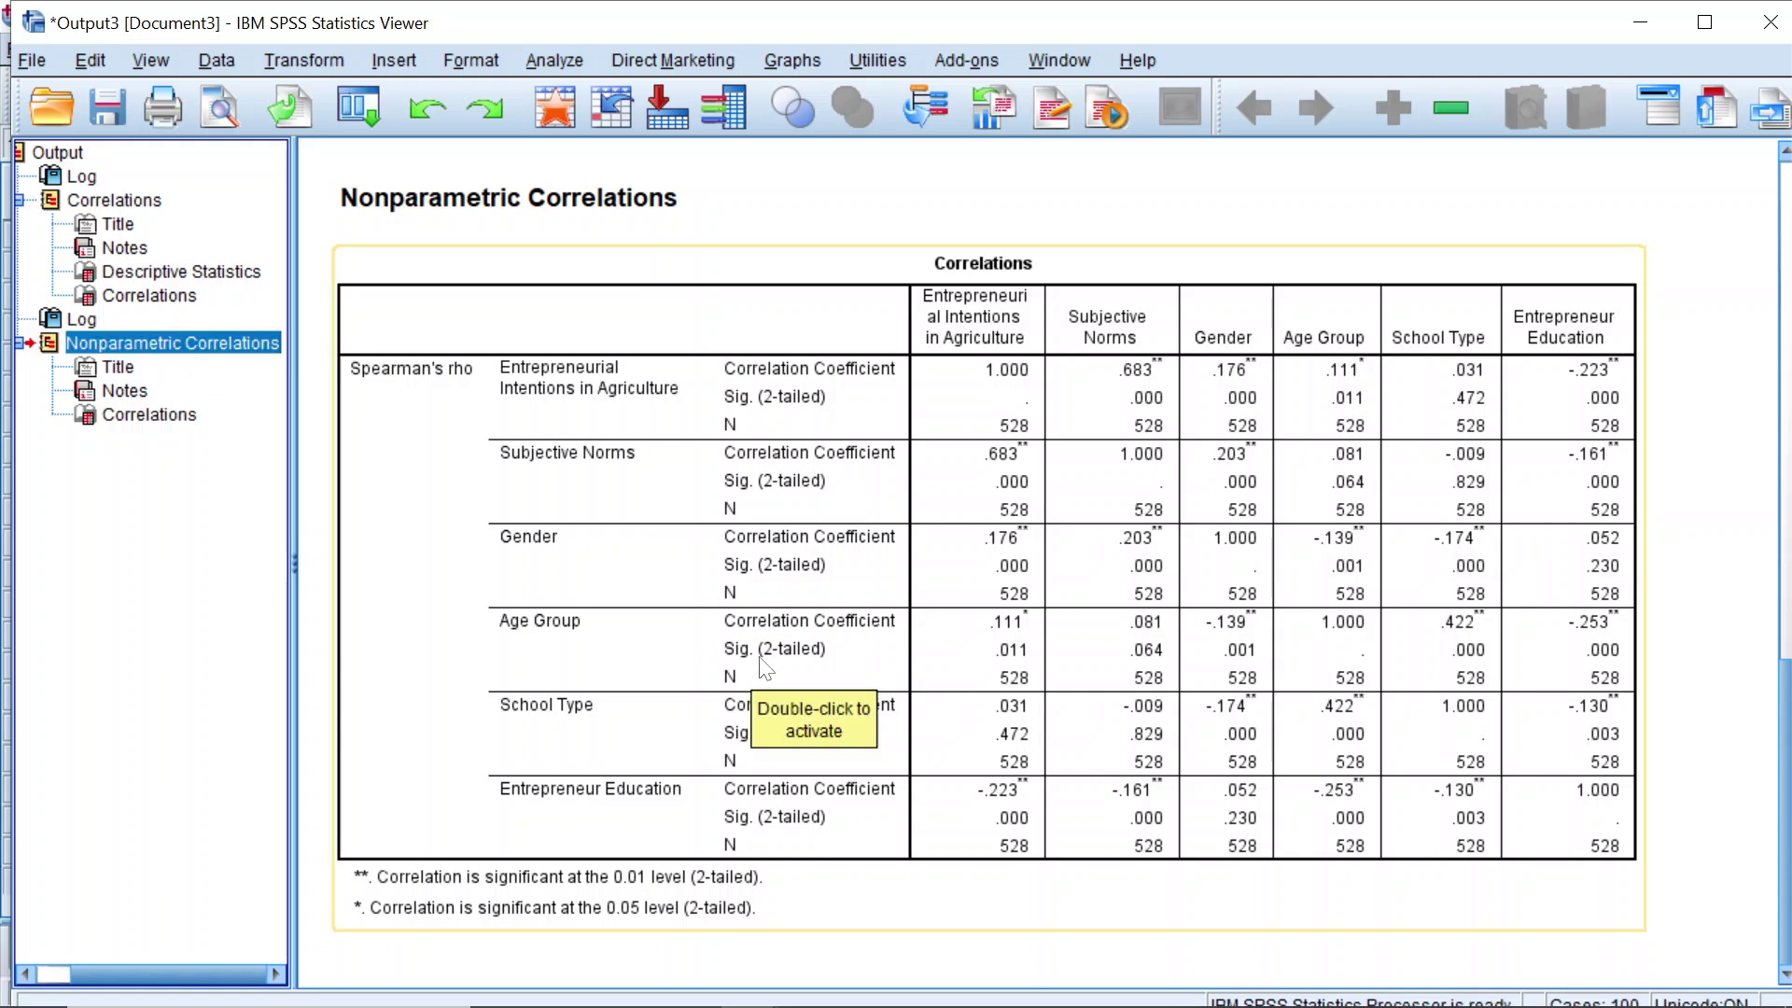
# Step: Reopen the bivariate correlation setup and add Congntive Capital, Structural Capital and Relational Capital to the variables
pyautogui.click(540, 59)
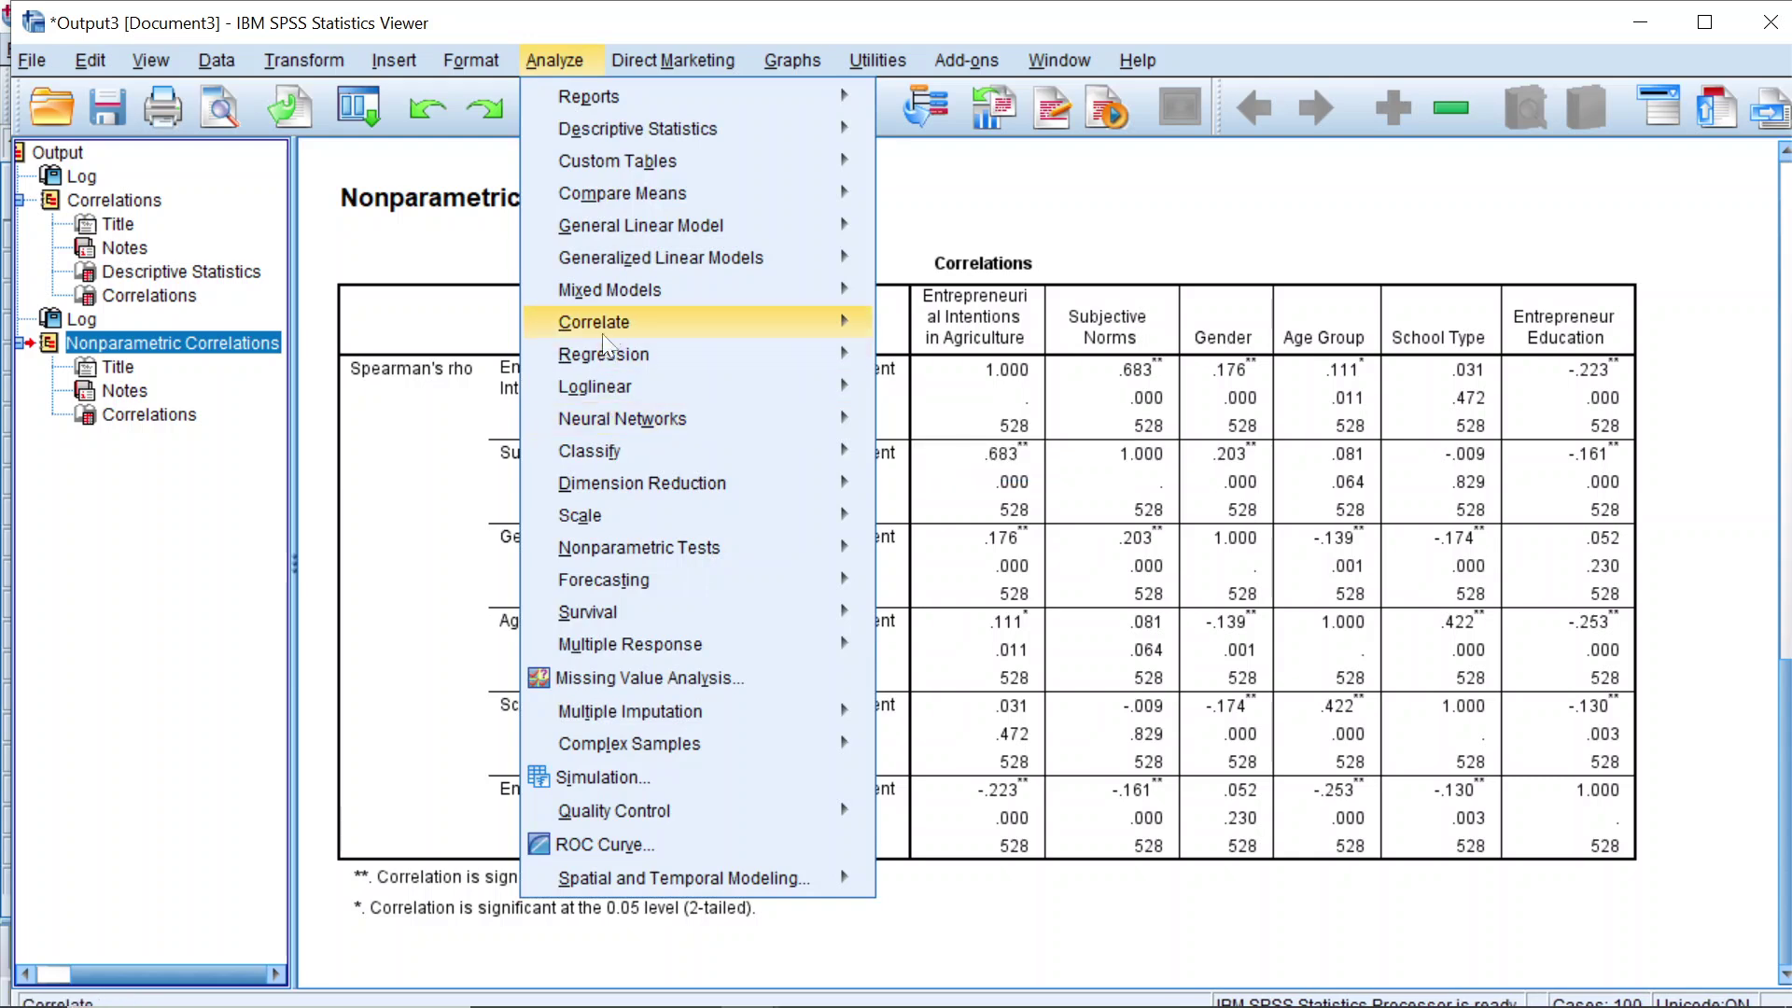
pyautogui.moveTo(607, 322)
pyautogui.click(952, 328)
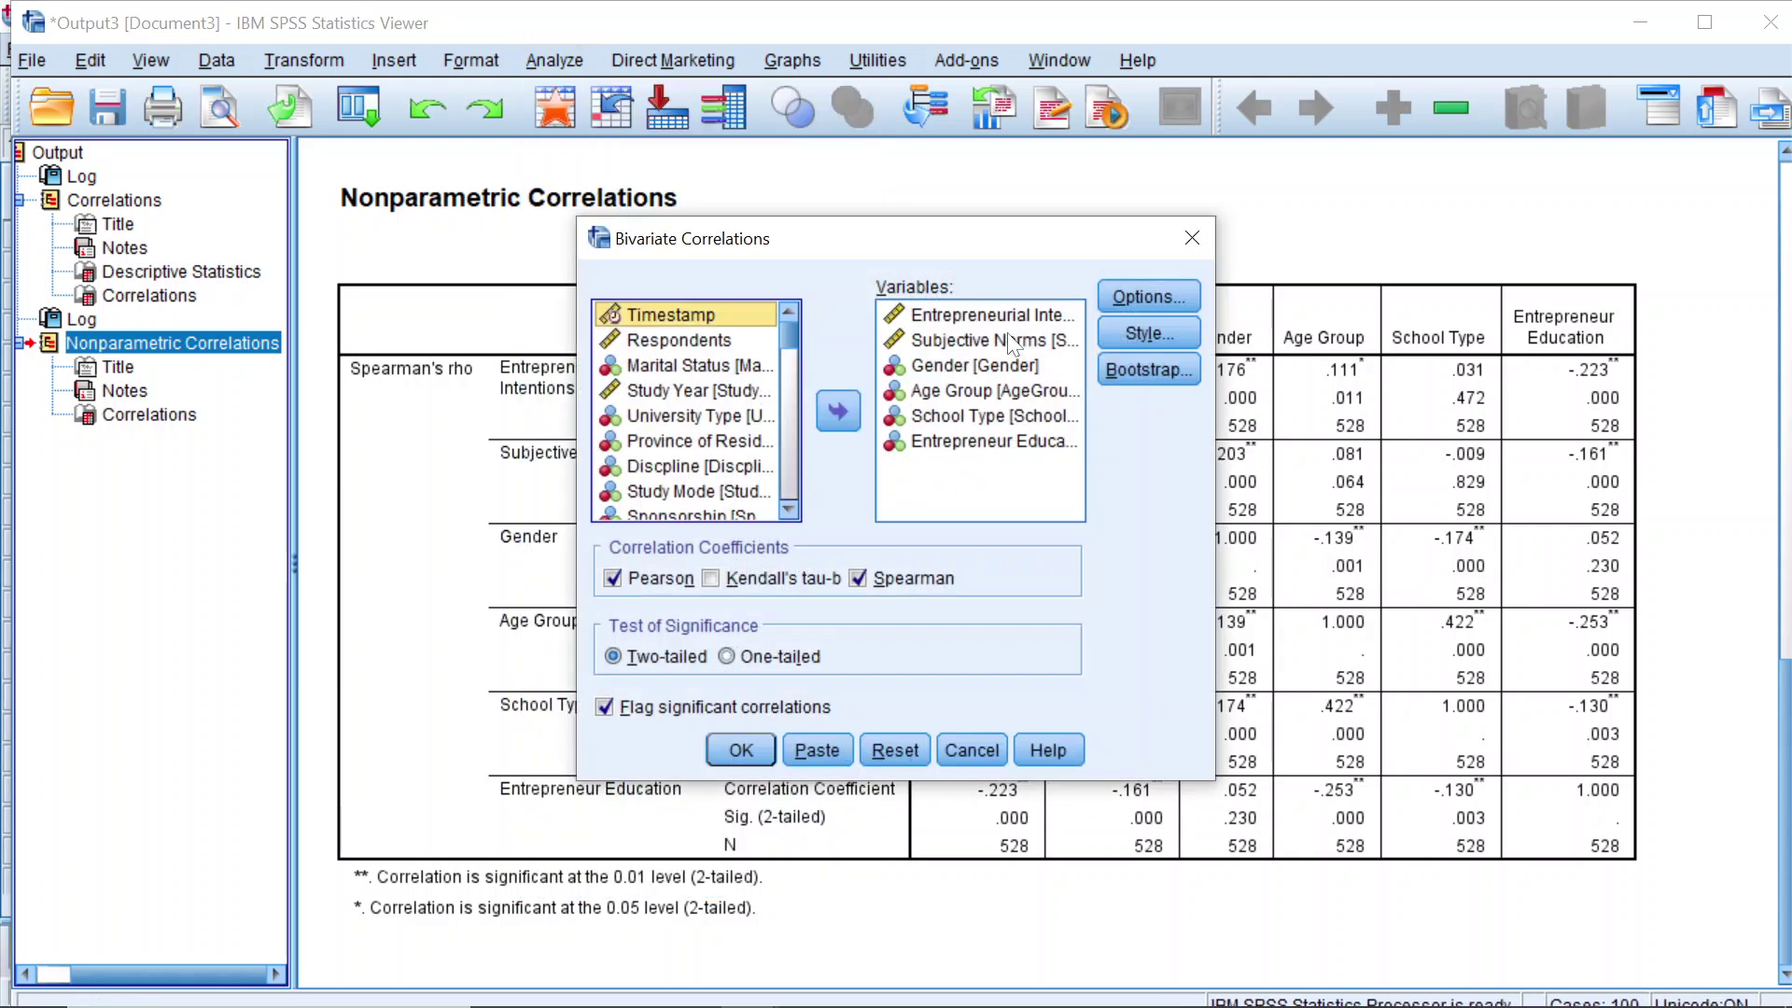
pyautogui.moveTo(786, 328); pyautogui.dragTo(787, 505)
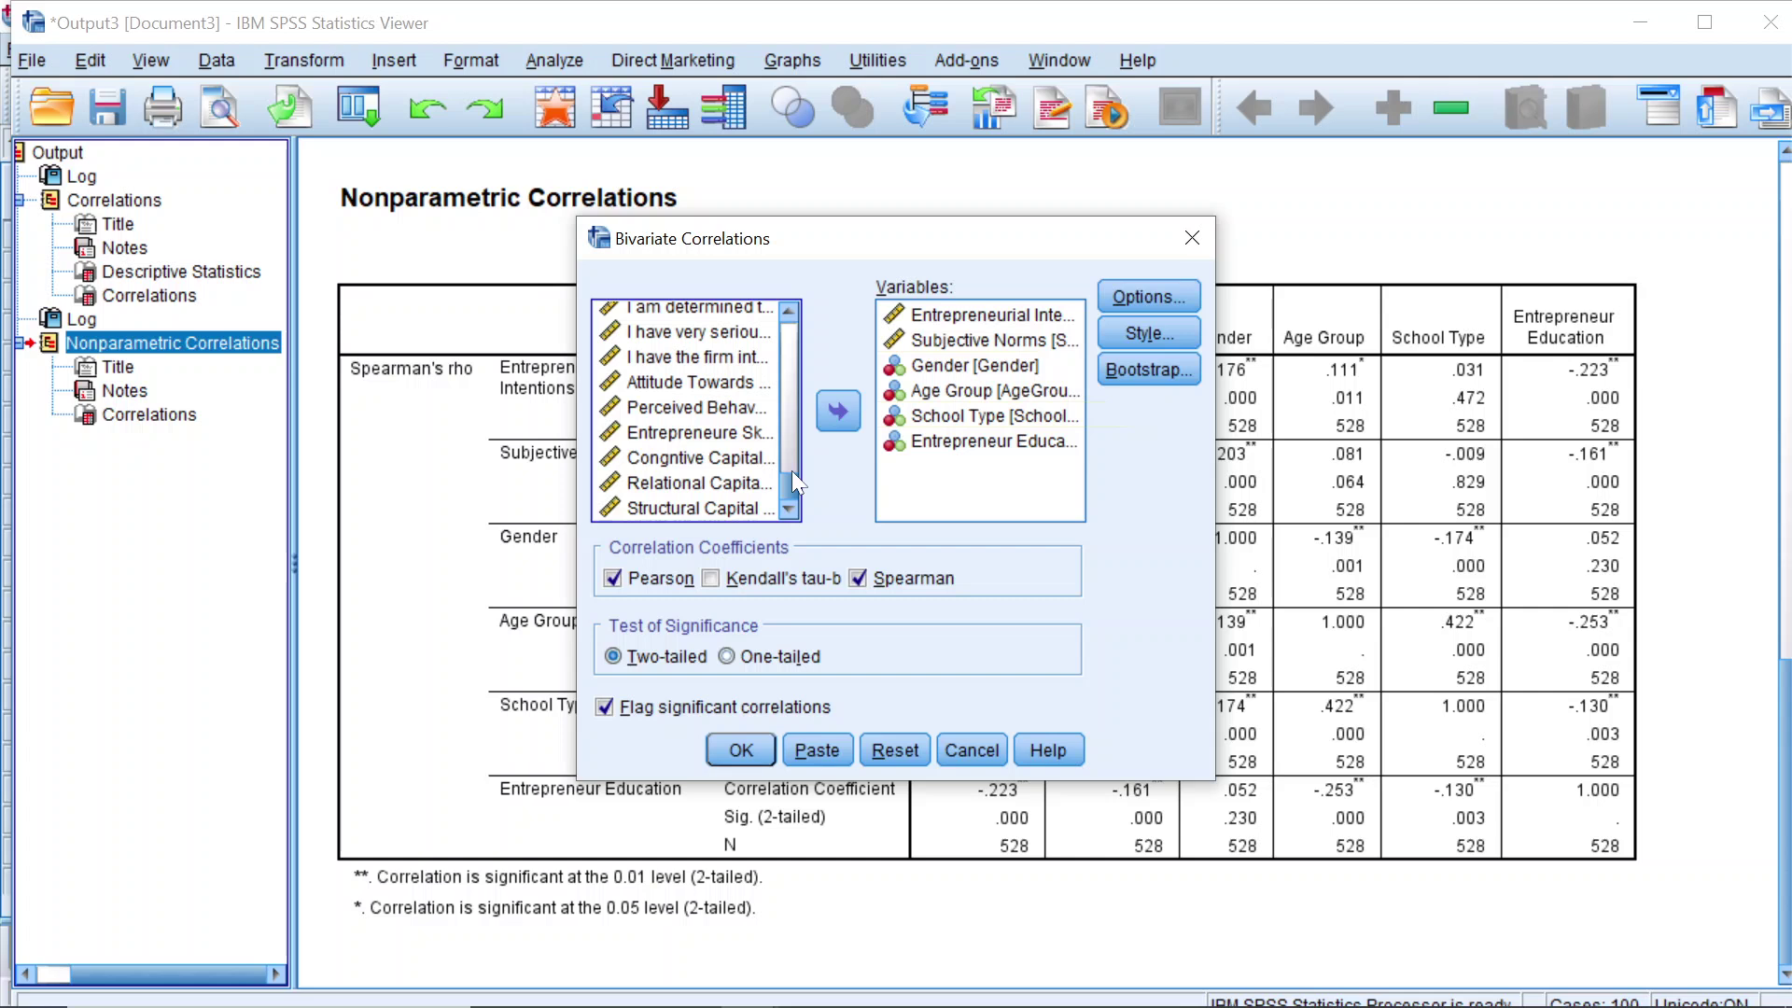
pyautogui.click(716, 459)
pyautogui.click(840, 411)
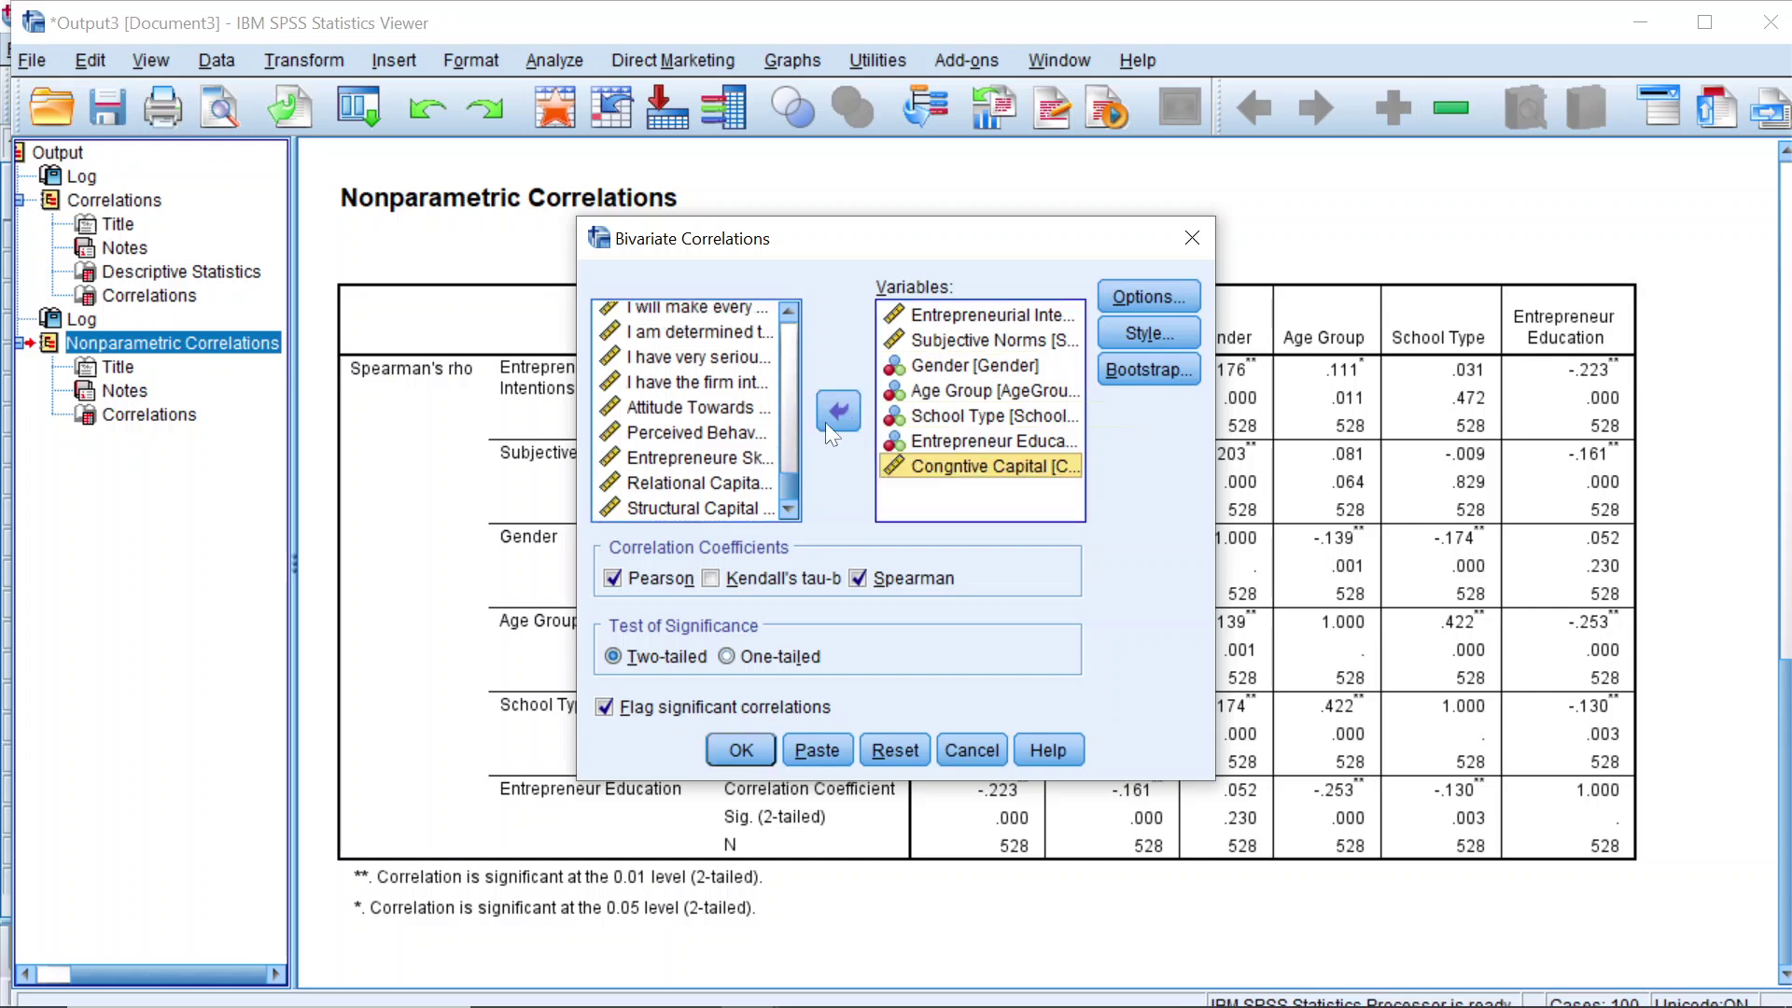
pyautogui.click(707, 508)
pyautogui.click(710, 511)
pyautogui.click(839, 412)
pyautogui.click(707, 508)
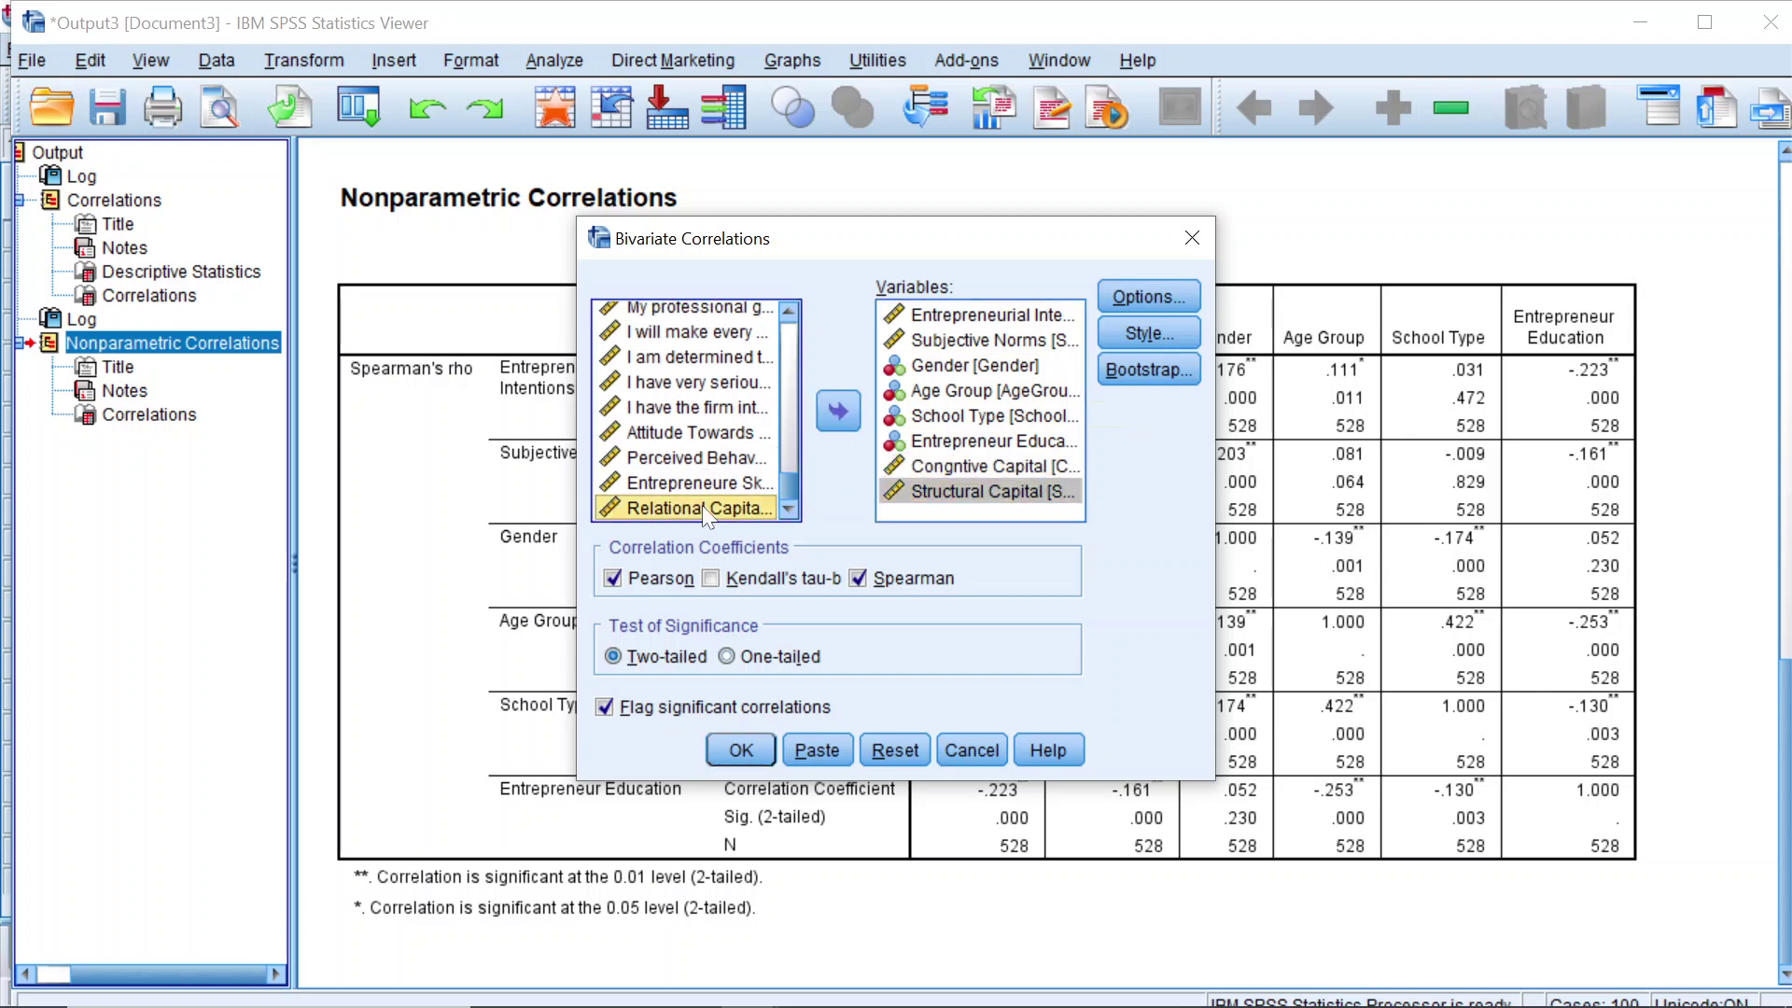
pyautogui.click(826, 413)
# Step: Add Entrepreneure Skills, Perceived Behavourial Control and Attitude Towards Entrepreneurship in Agriculture to the variables being correlated
pyautogui.click(691, 509)
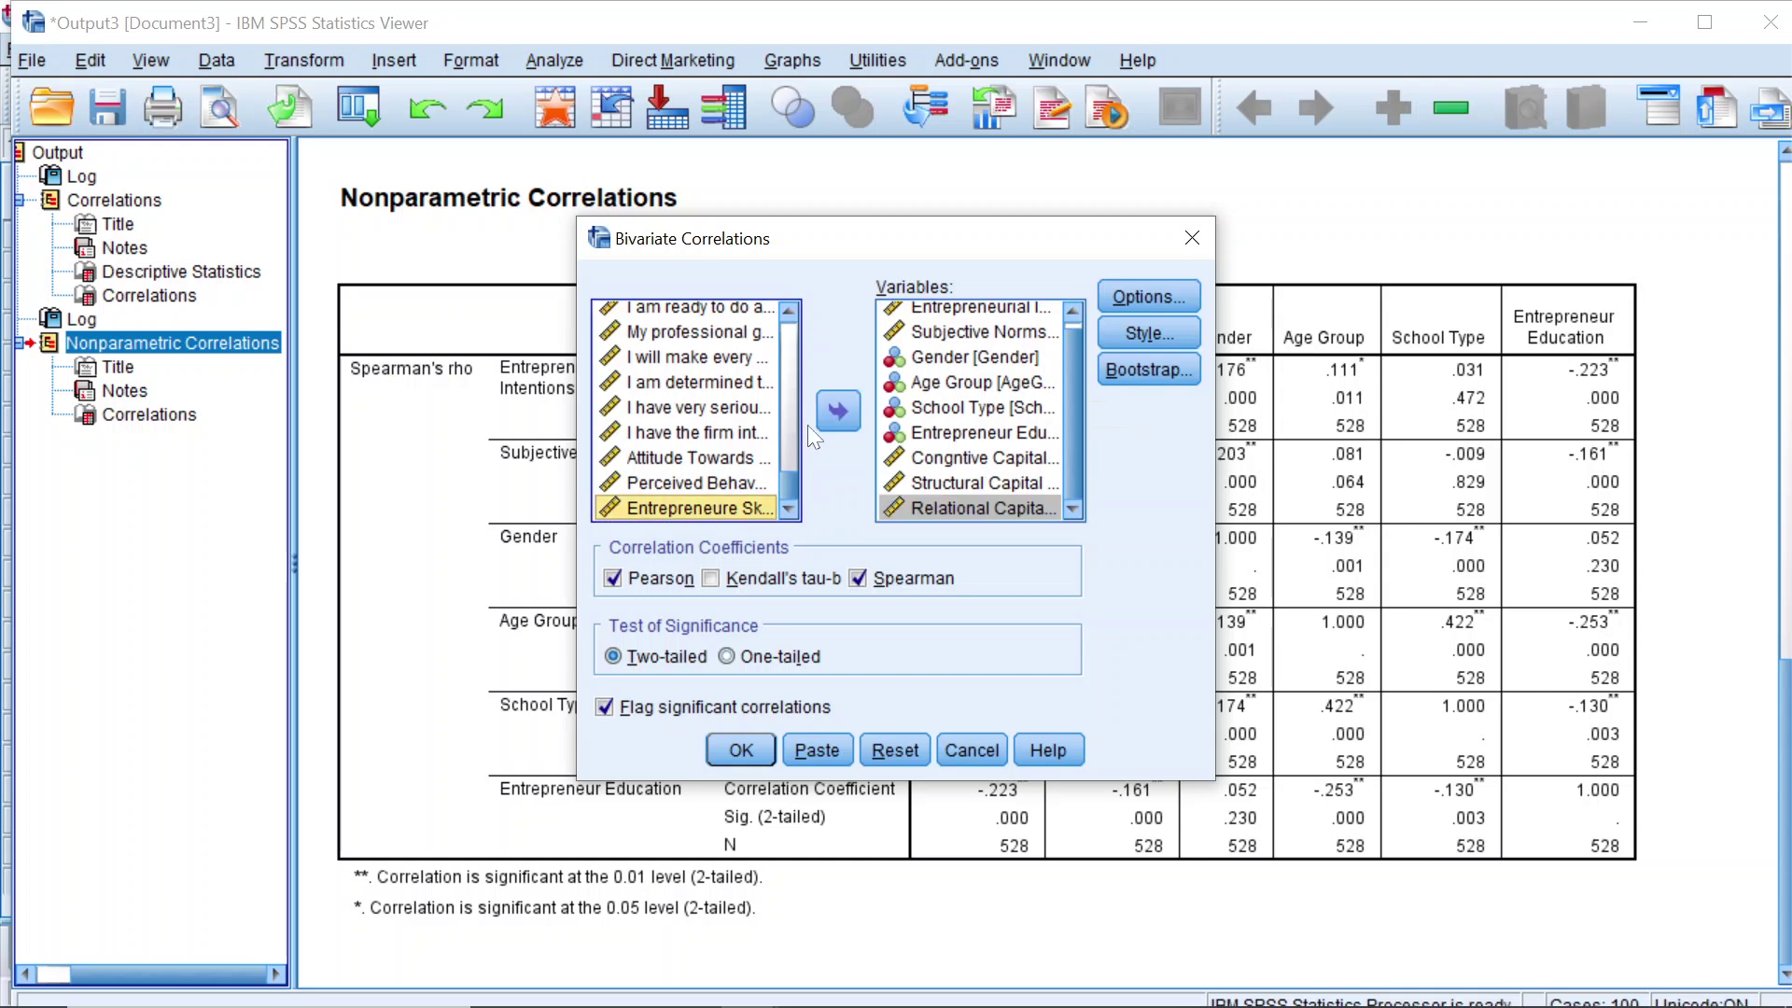
pyautogui.click(838, 412)
pyautogui.click(702, 509)
pyautogui.click(837, 424)
pyautogui.click(696, 512)
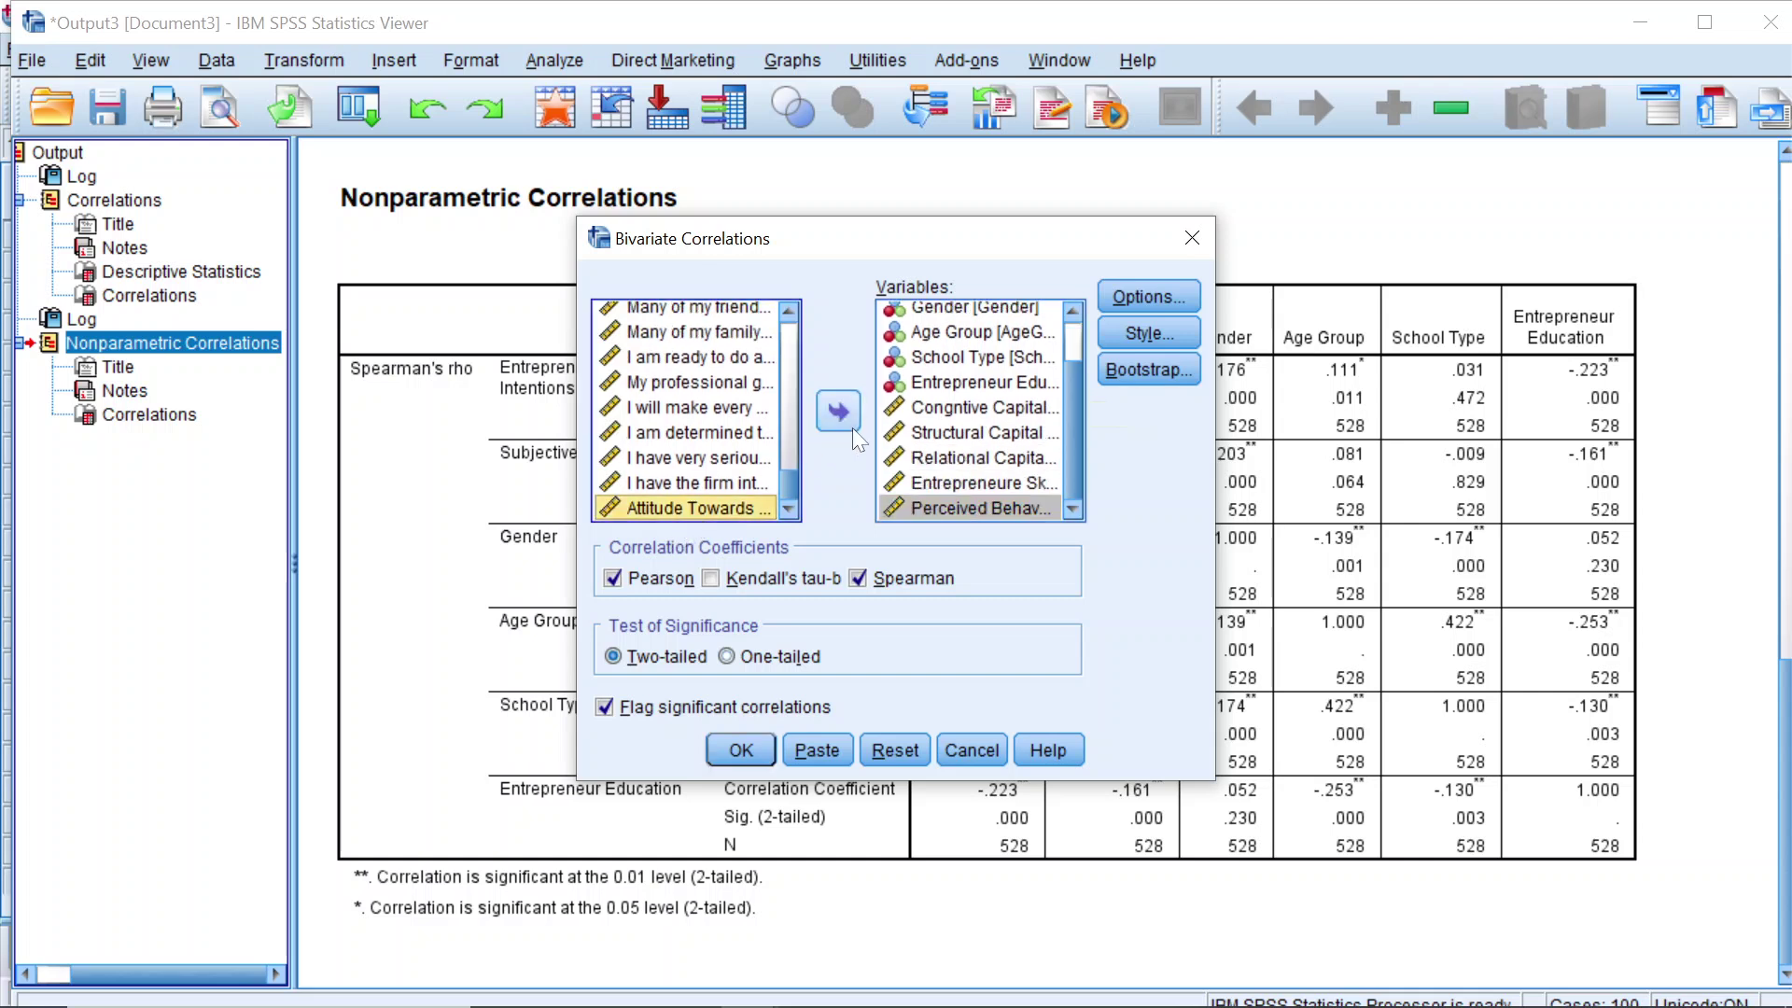
pyautogui.click(847, 417)
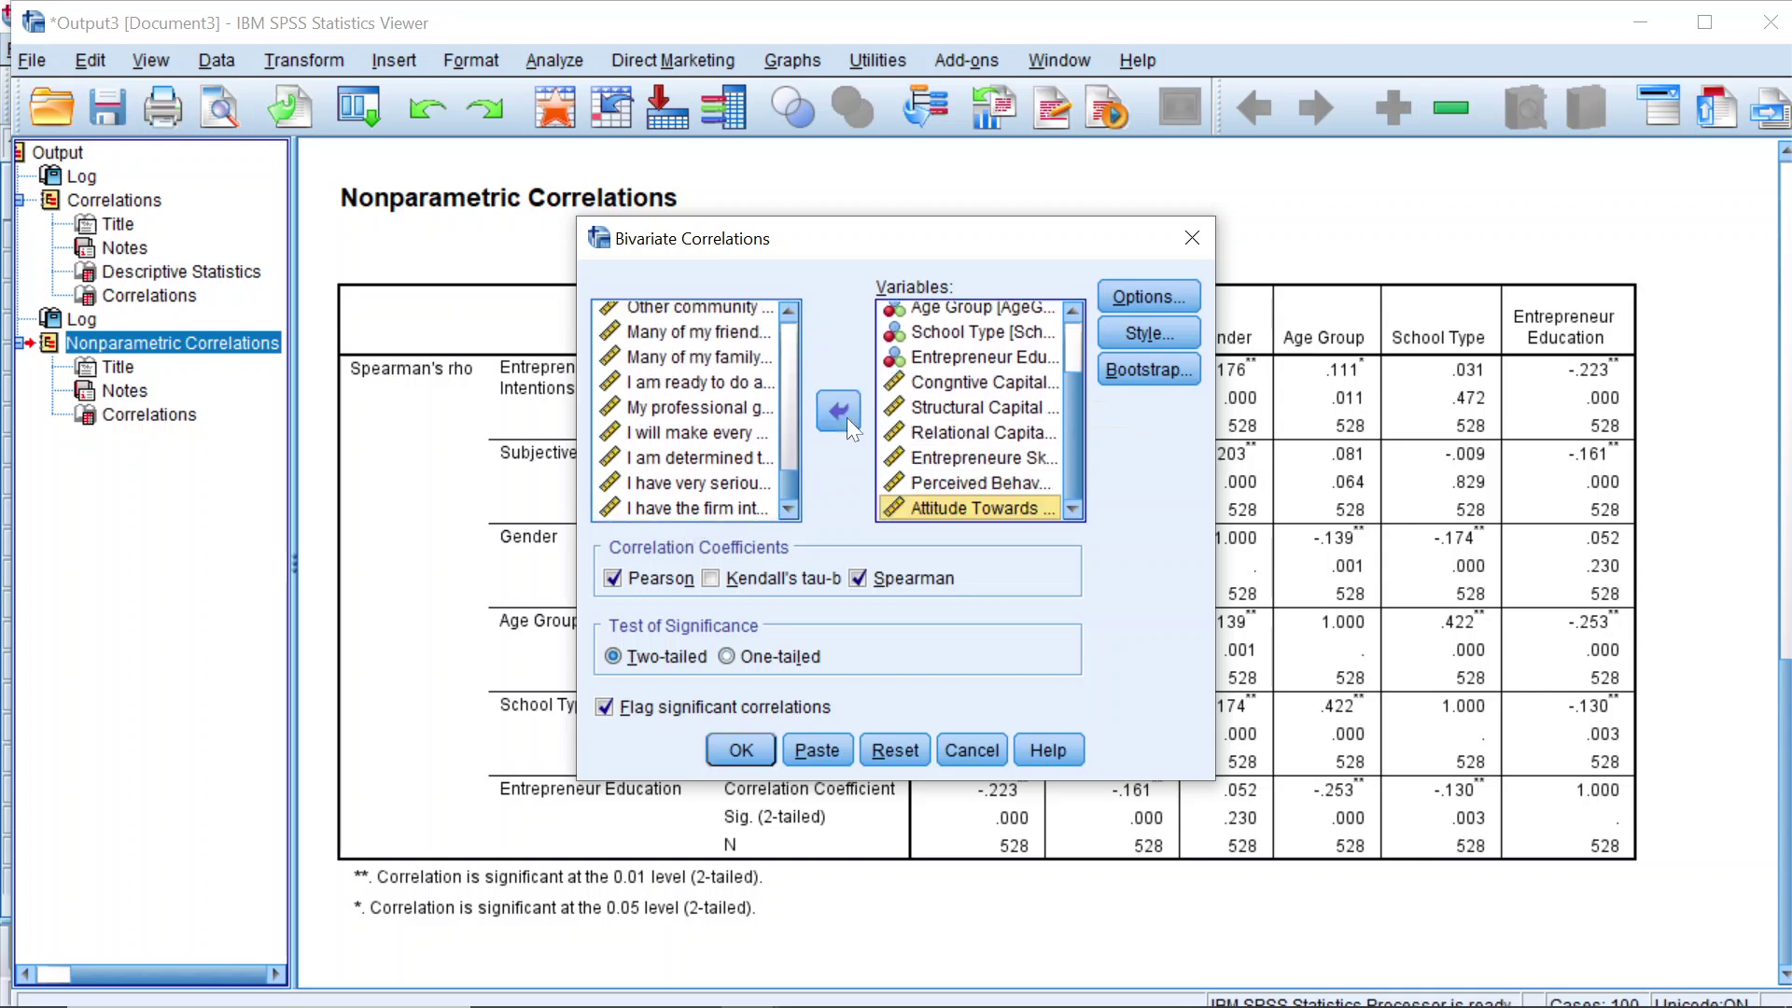
# Step: Run the bivariate correlation with the extended variable list and view the new Spearman correlation table
pyautogui.click(754, 743)
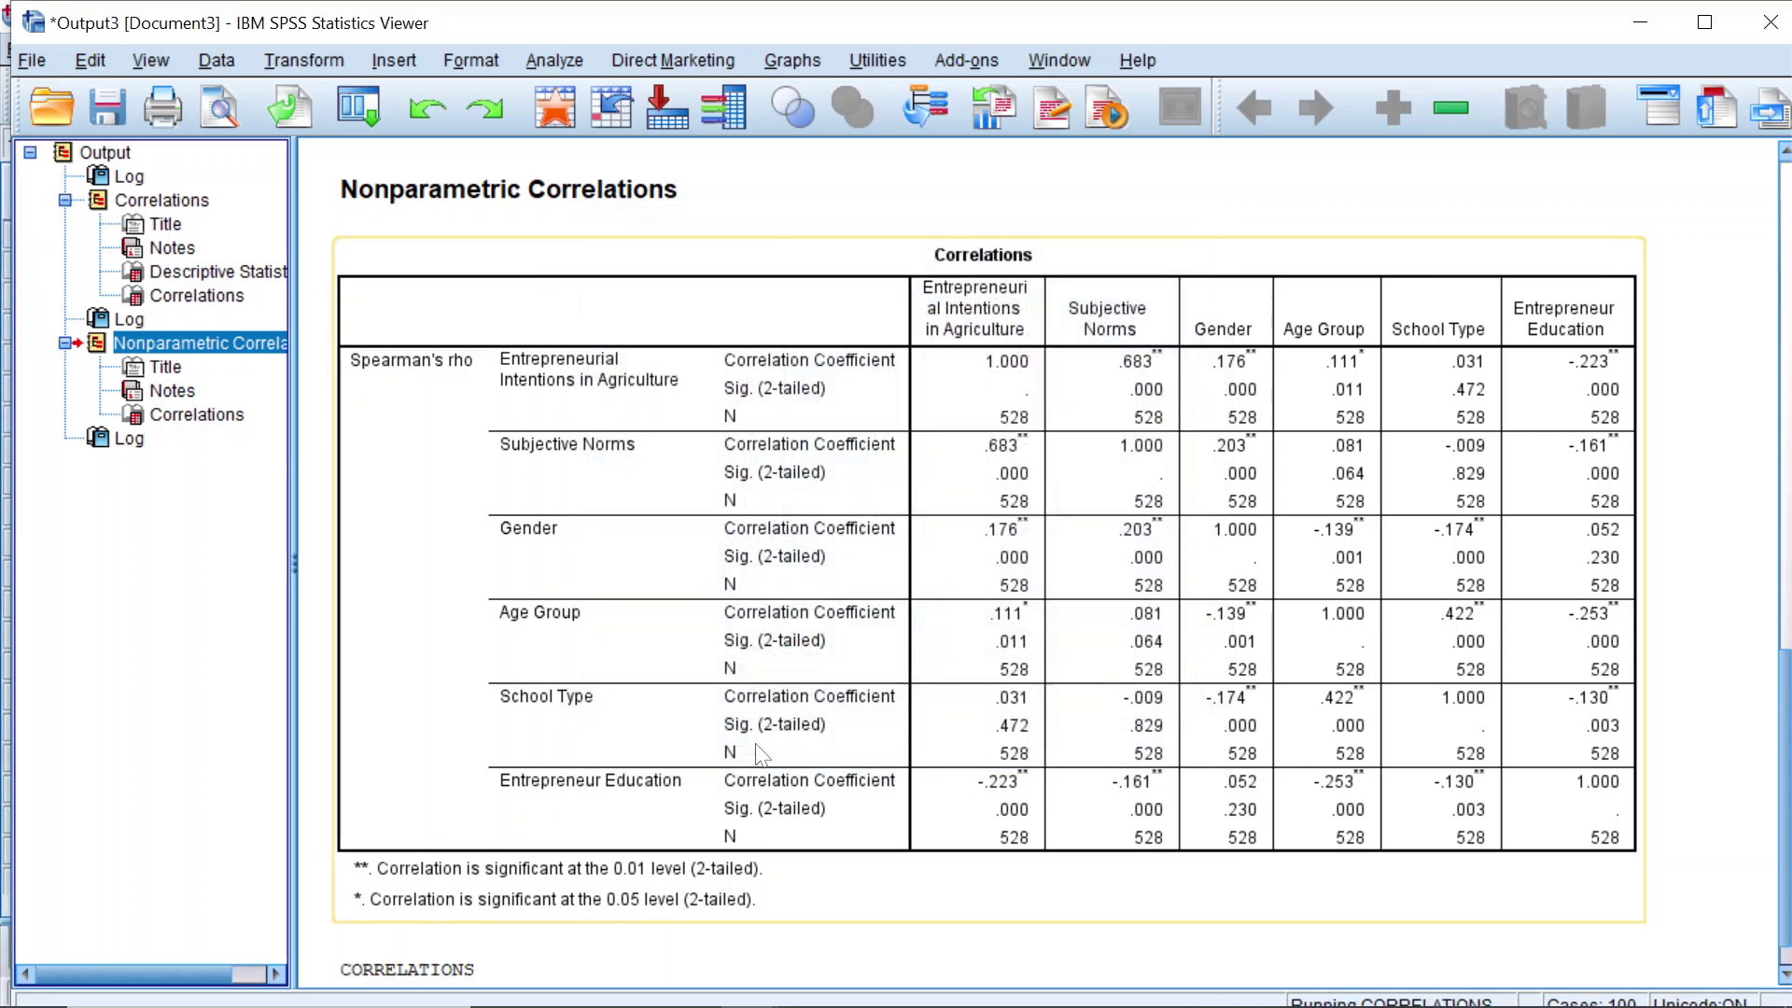
pyautogui.scroll(-6, 308, 625)
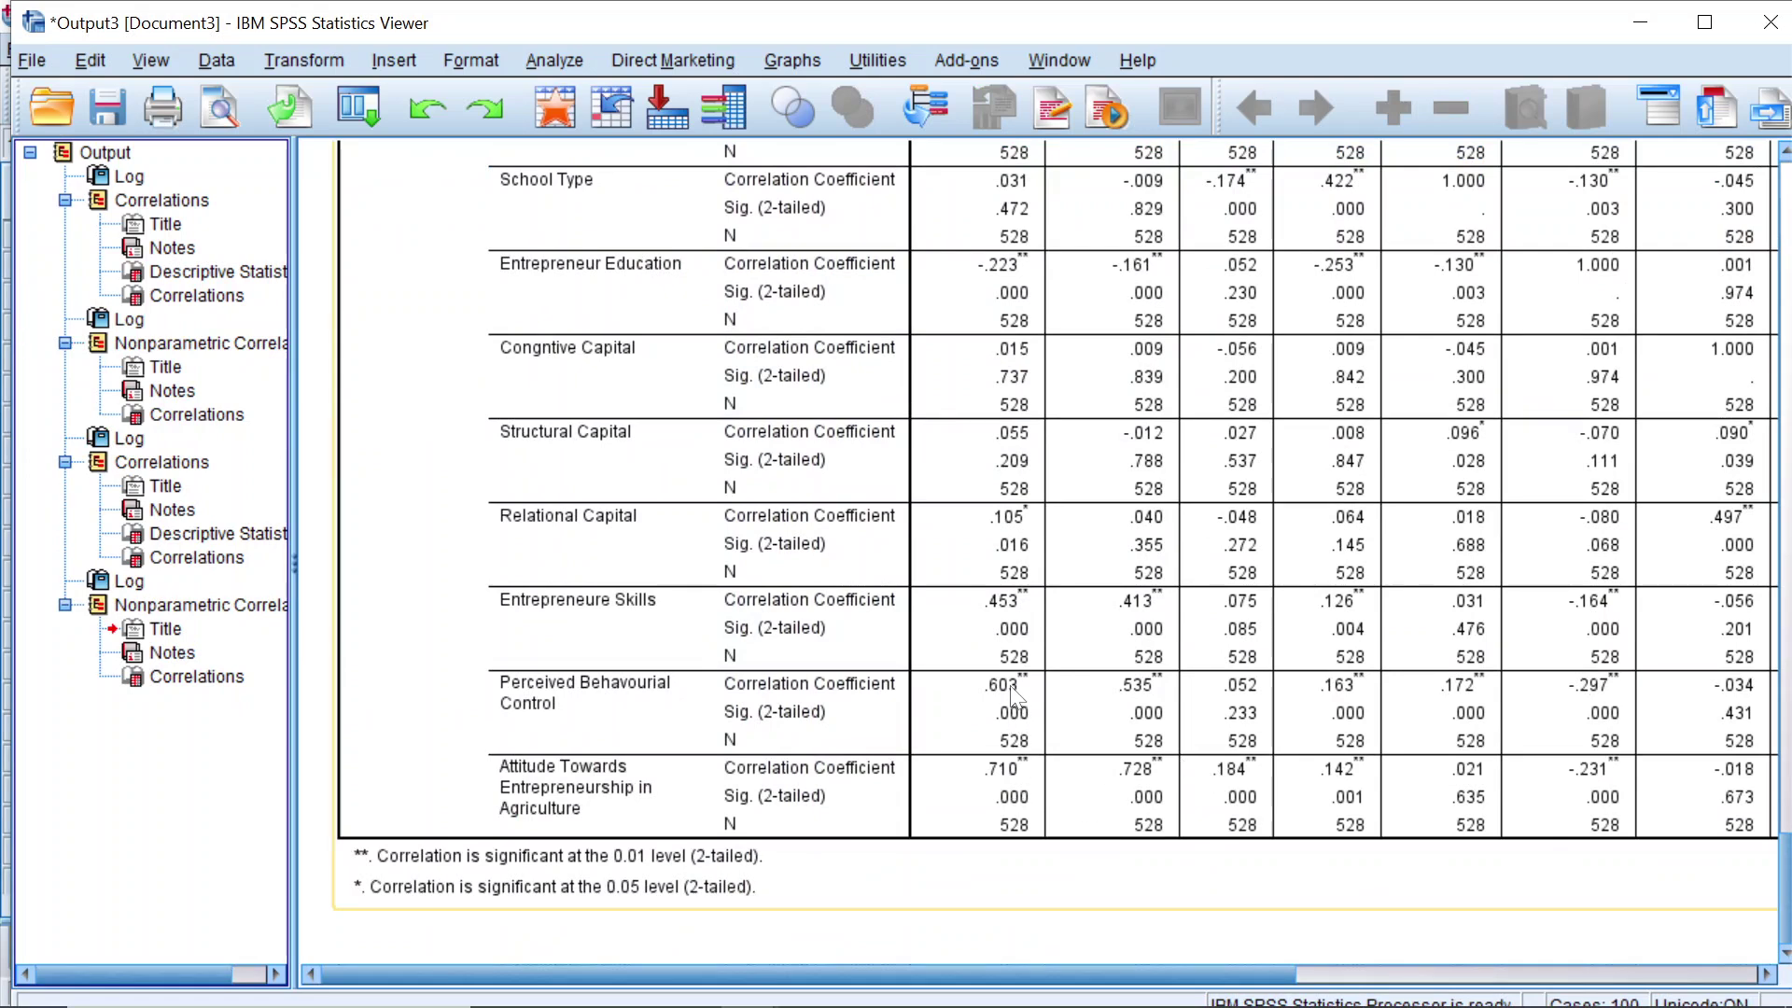
pyautogui.scroll(3, 1015, 537)
pyautogui.scroll(-3, 1015, 570)
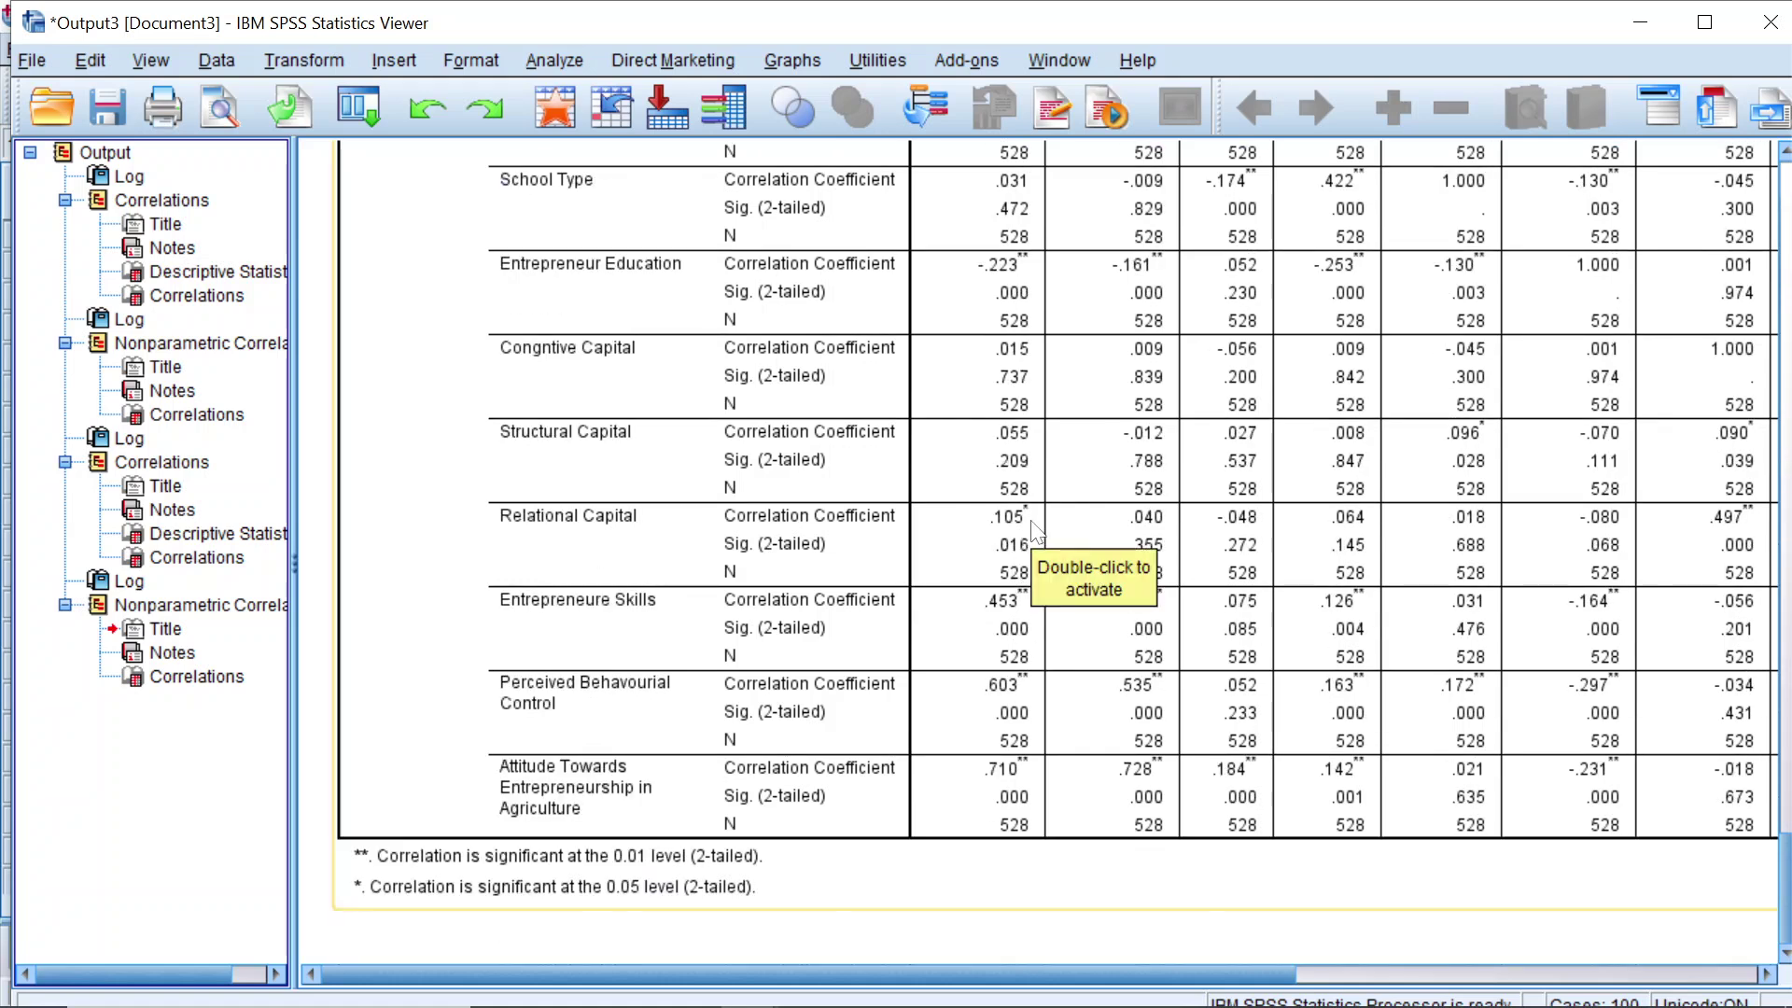
pyautogui.click(557, 60)
pyautogui.moveTo(724, 322)
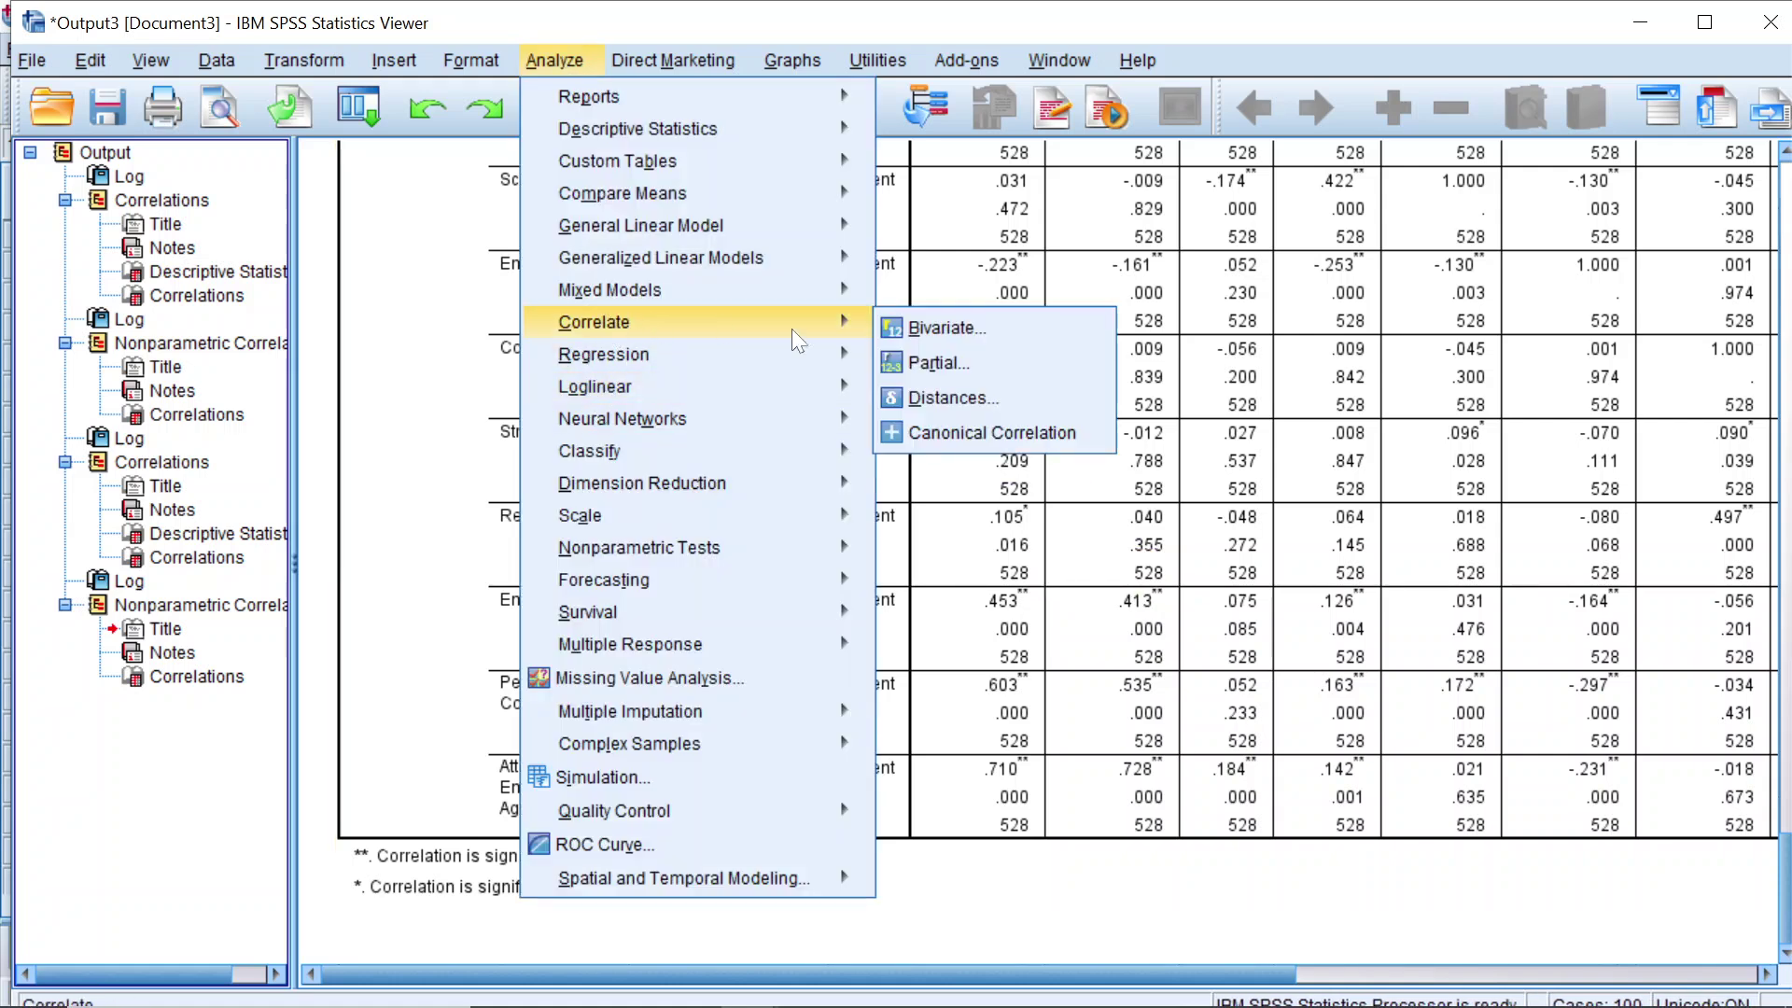
pyautogui.click(940, 327)
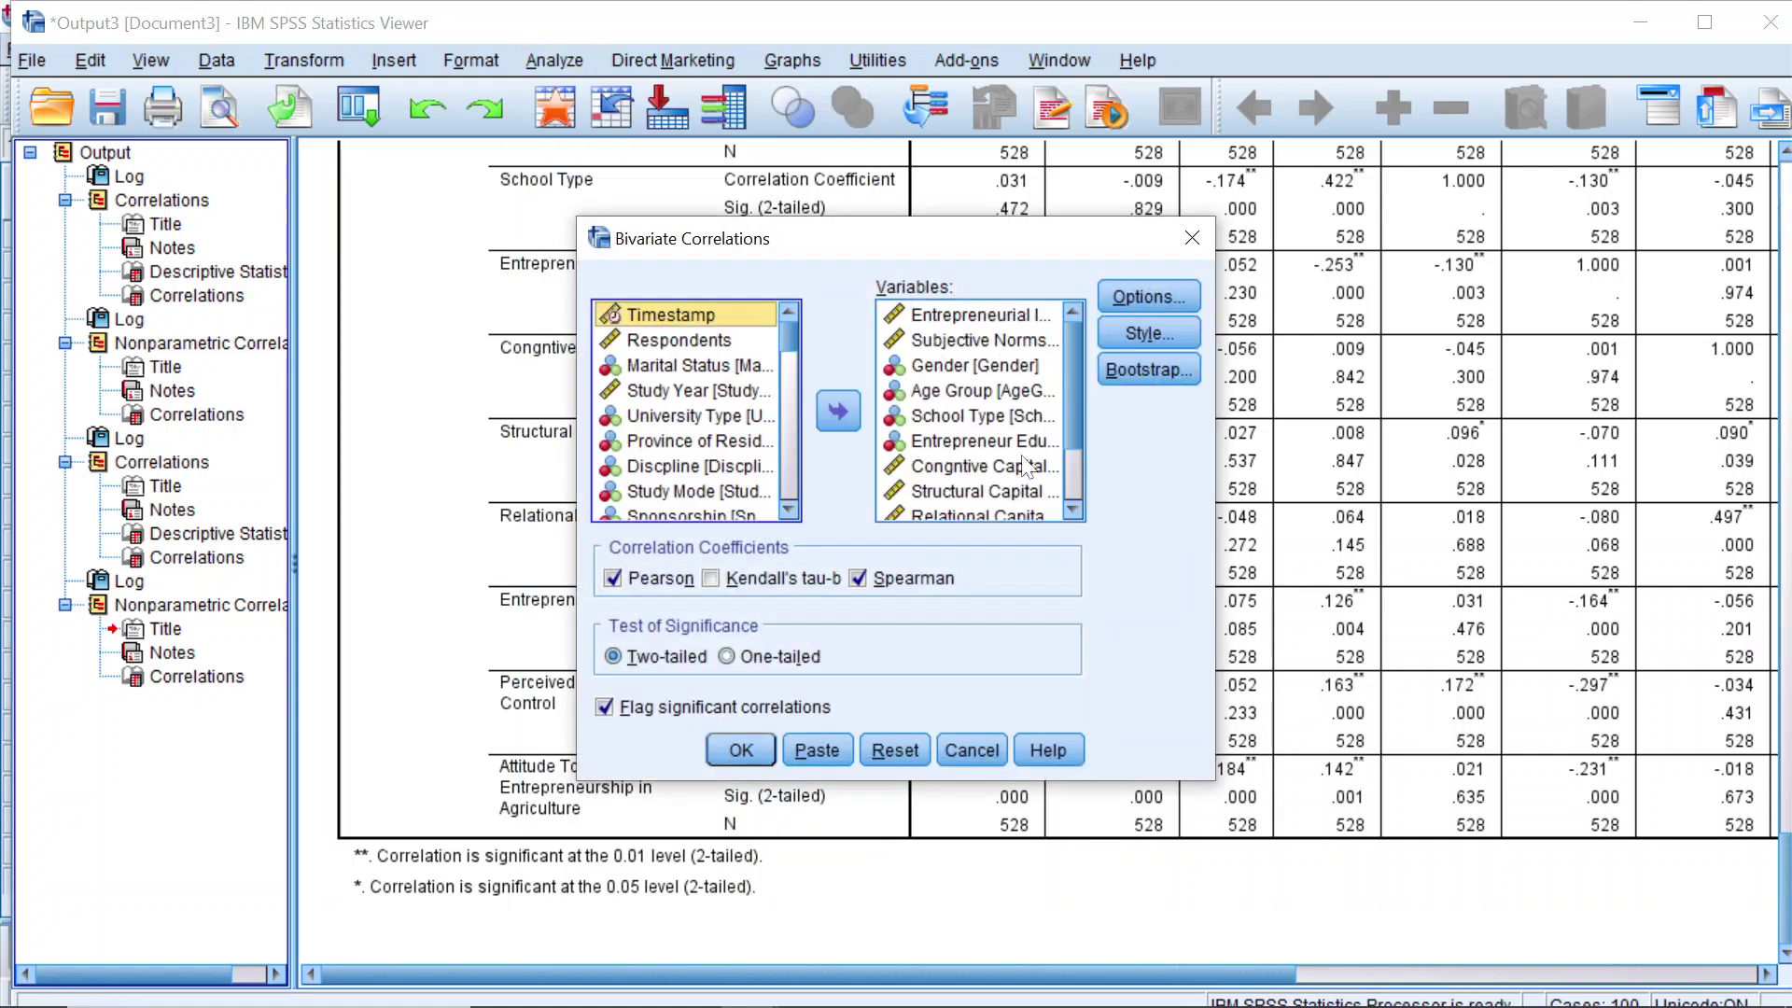
pyautogui.moveTo(973, 473); pyautogui.dragTo(961, 521)
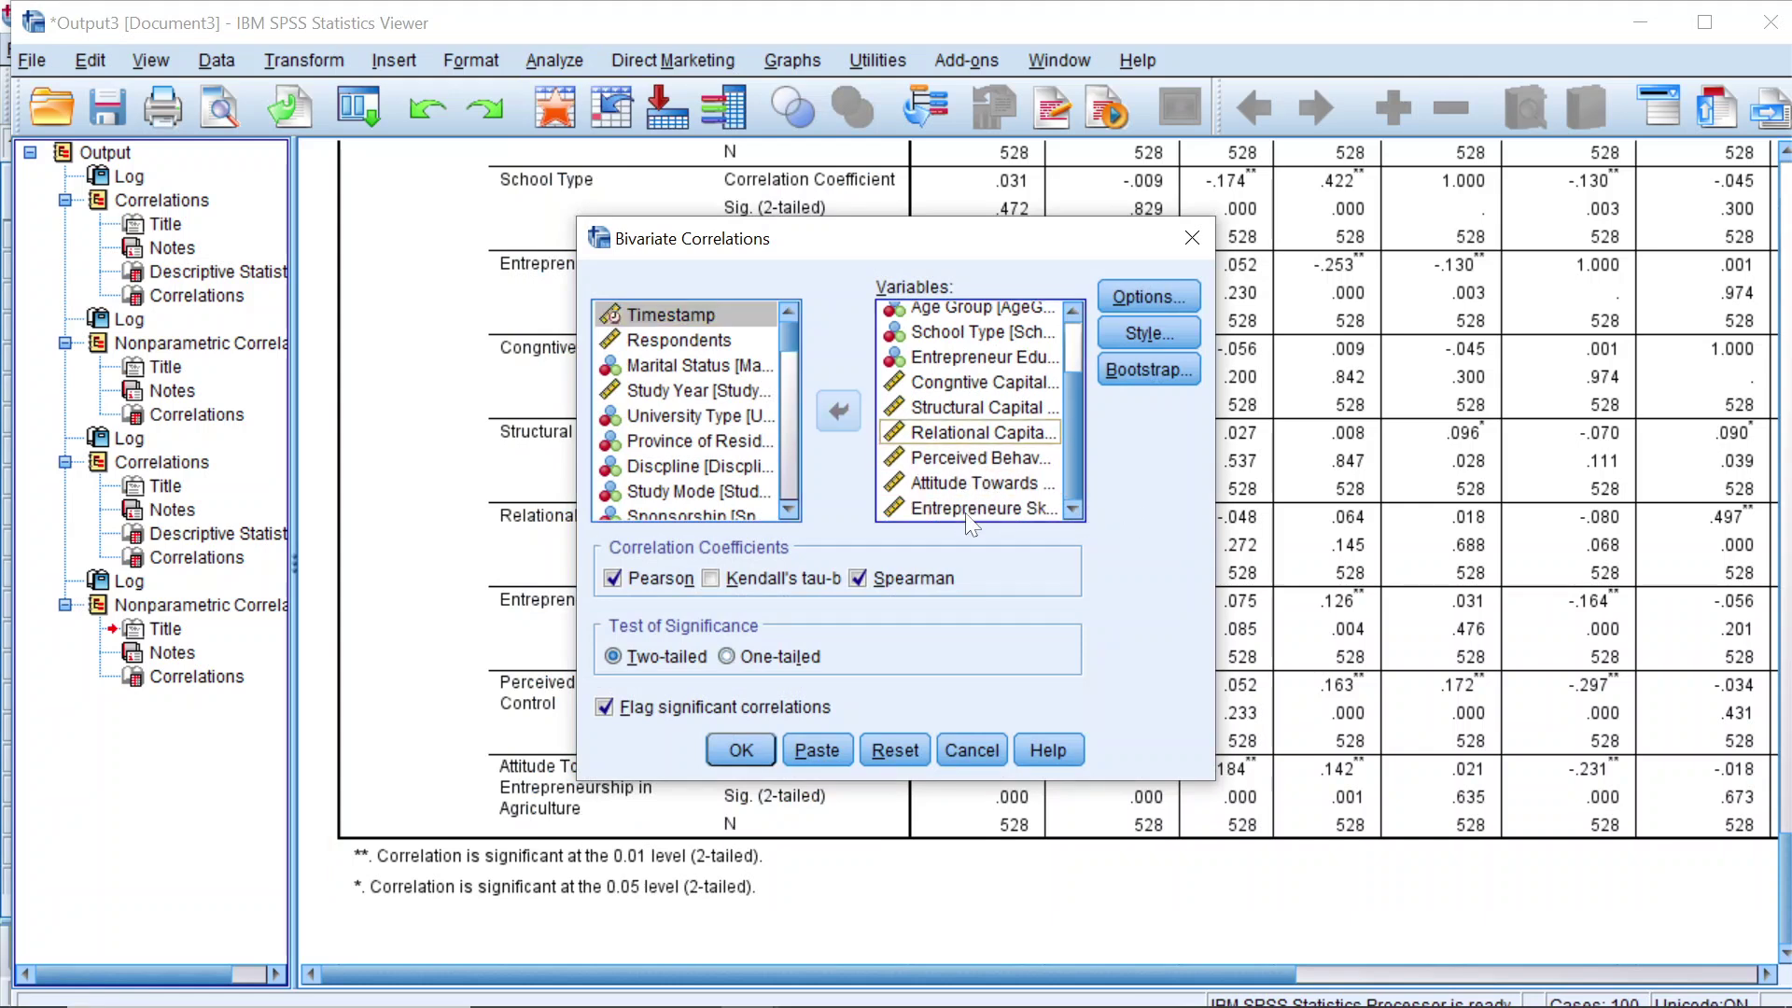
pyautogui.moveTo(973, 523); pyautogui.dragTo(958, 460)
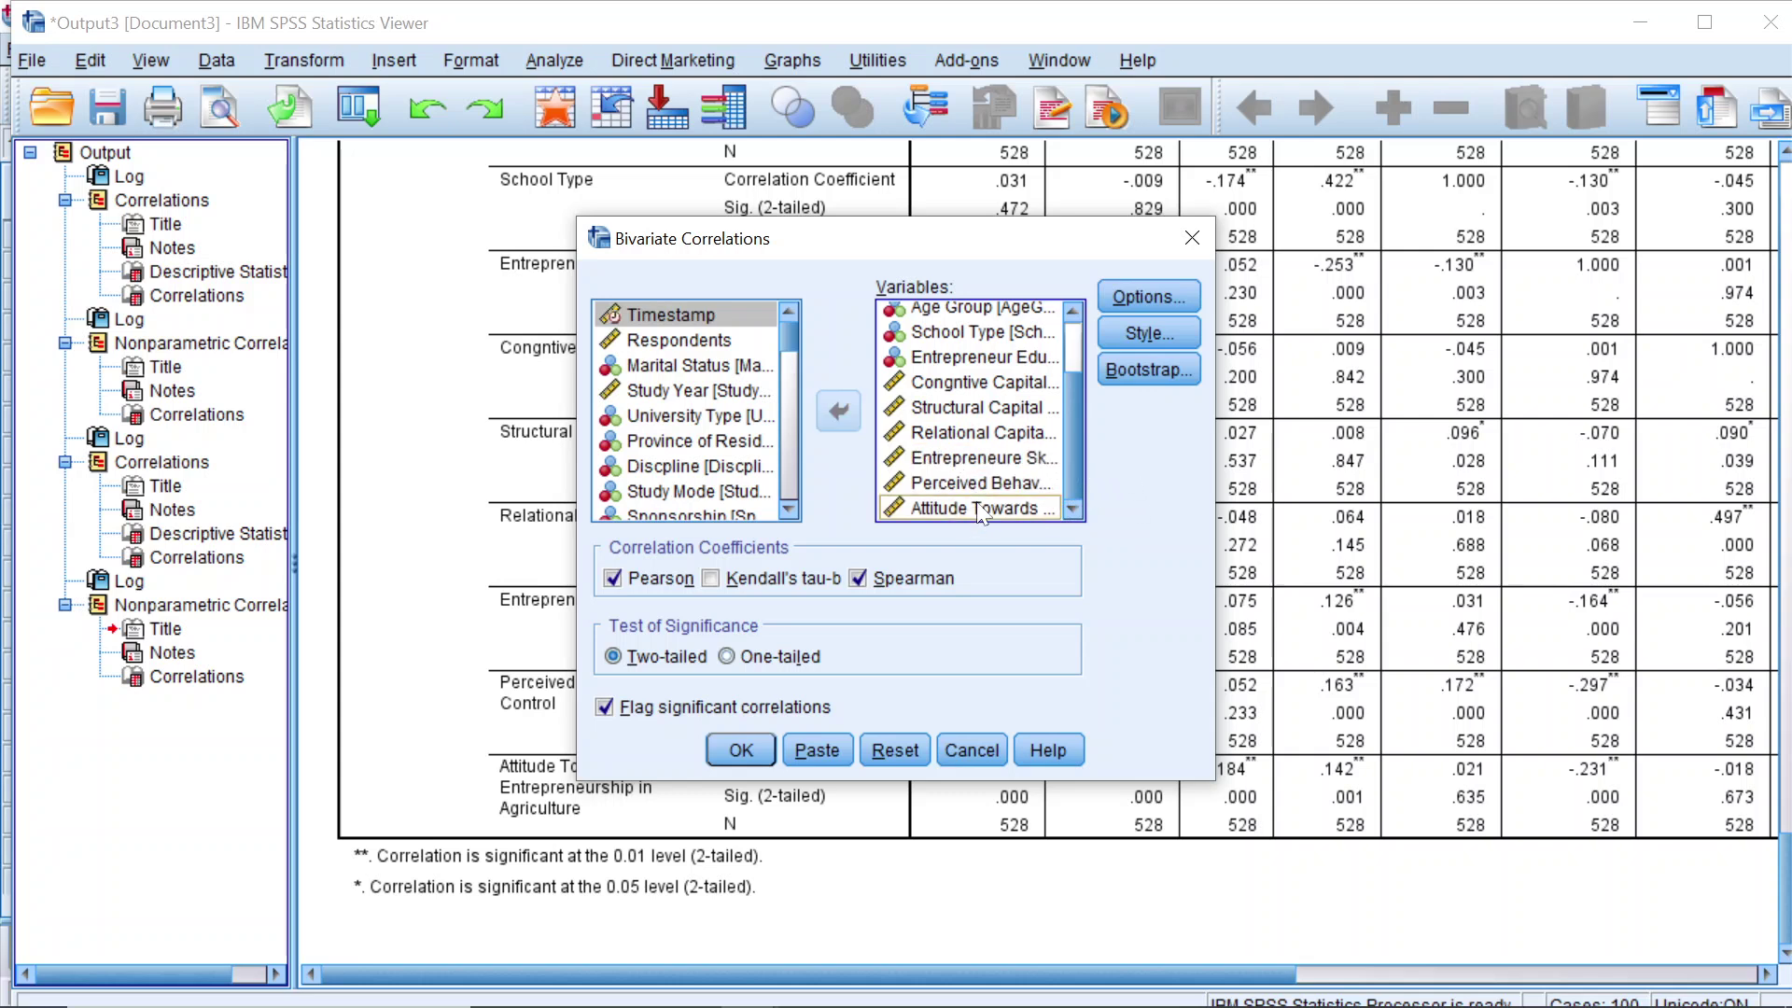
pyautogui.click(967, 750)
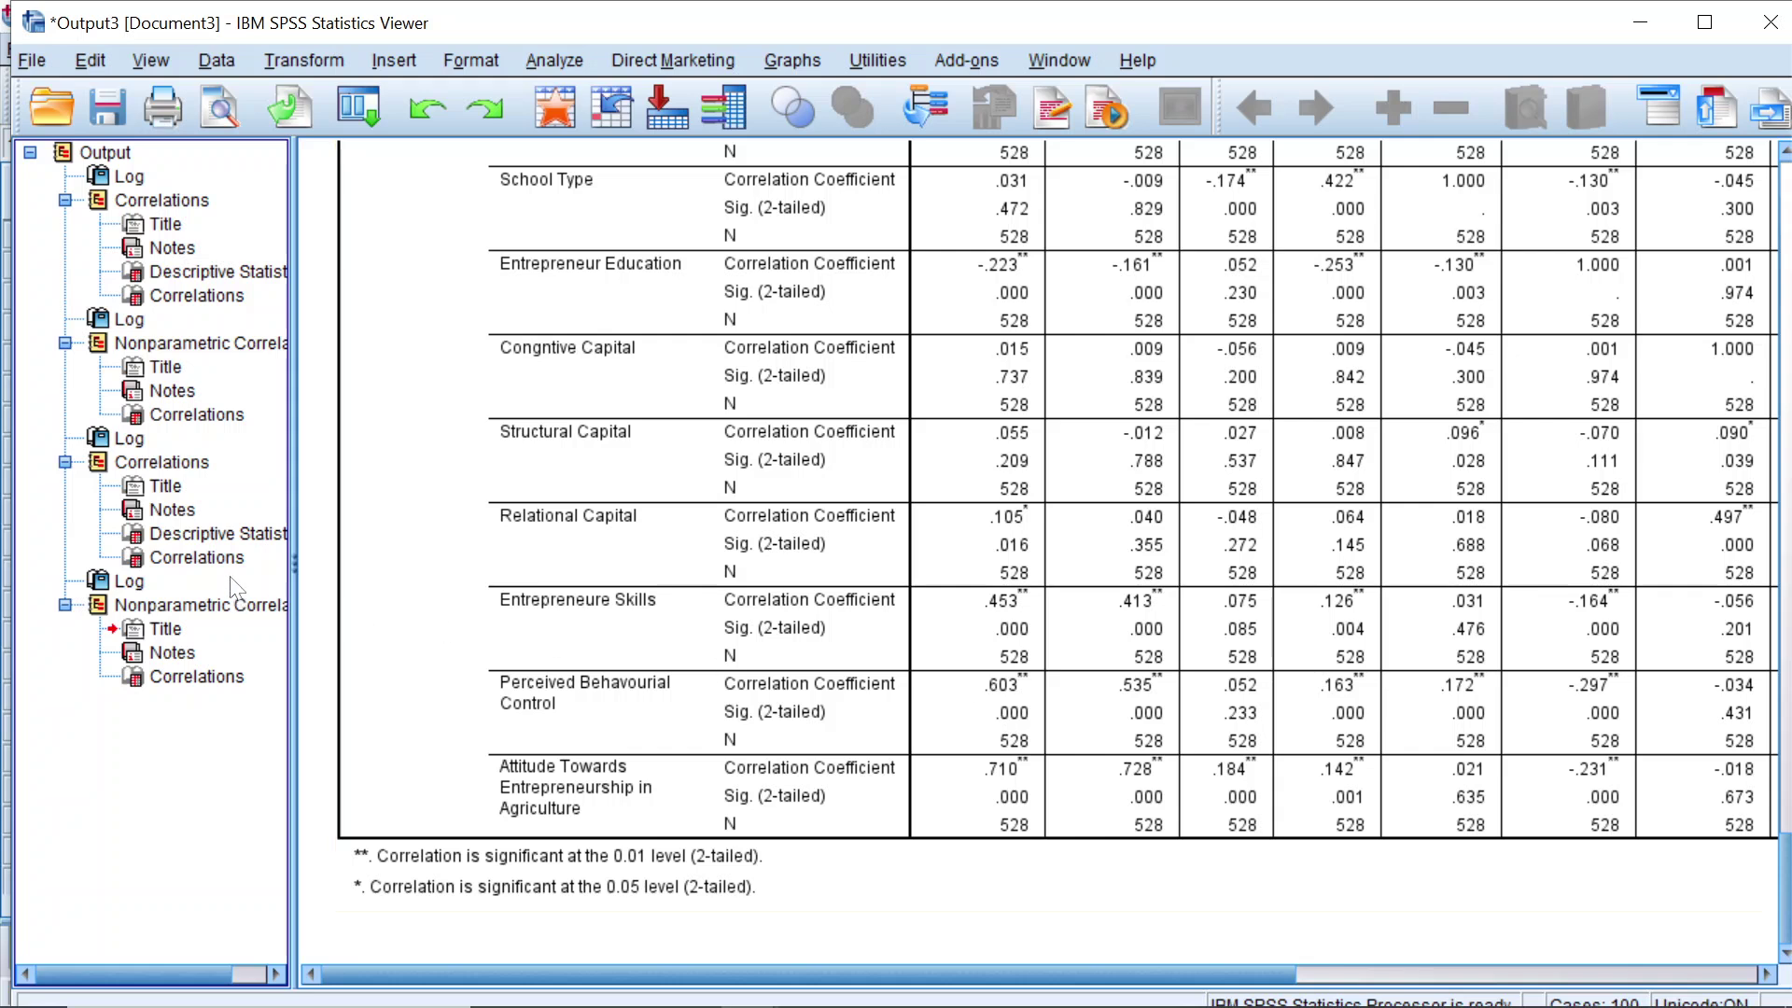
# Step: Examine the latest Spearman correlation table, followed by the descriptive statistics and Pearson table in the latest Correlations section
pyautogui.click(186, 607)
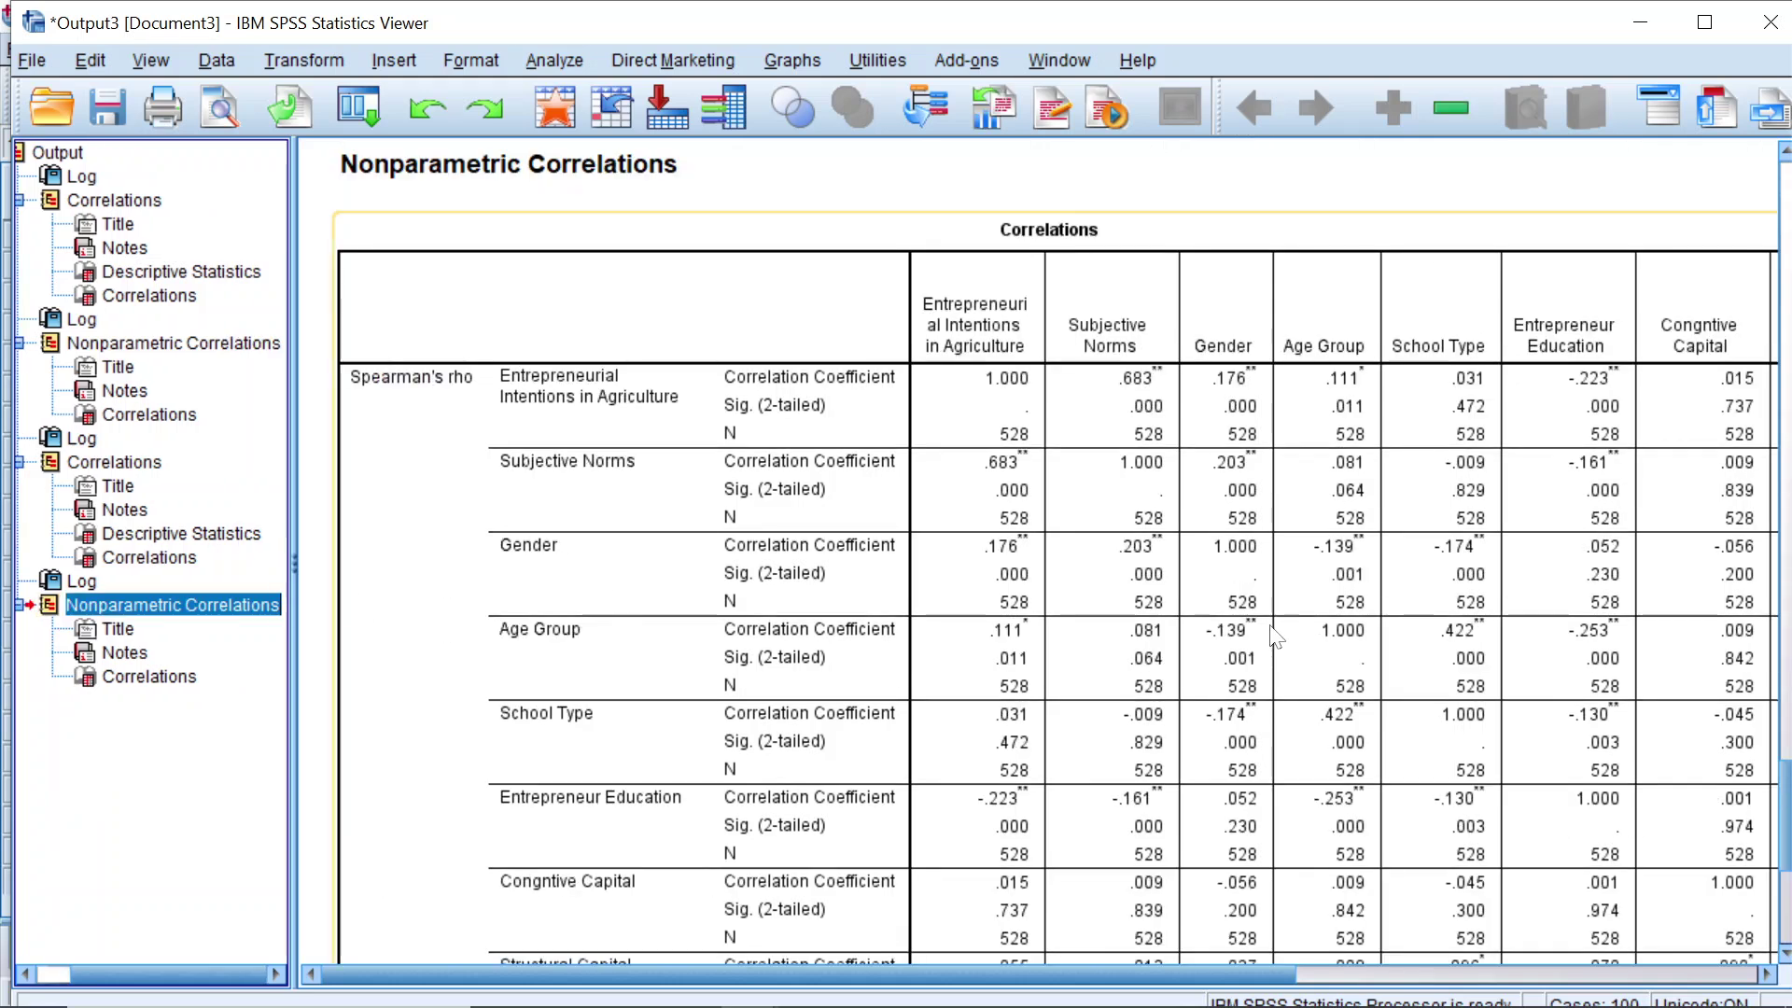
pyautogui.scroll(-5, 1276, 640)
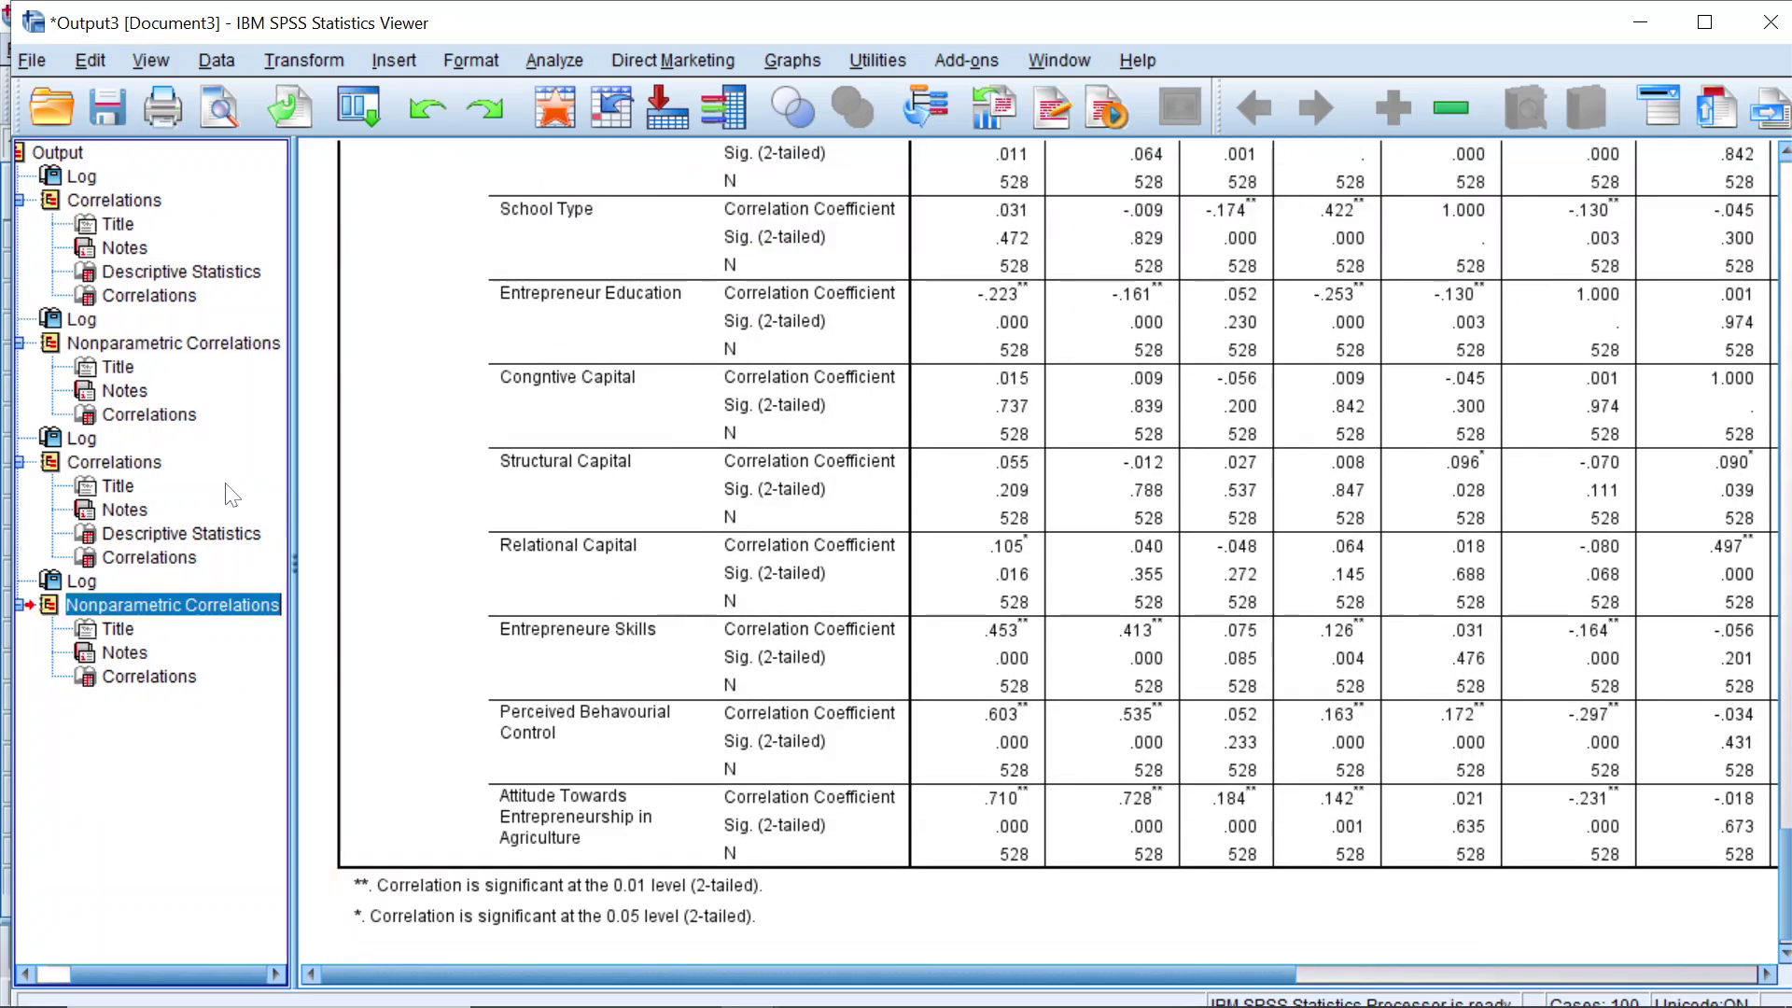
pyautogui.click(118, 461)
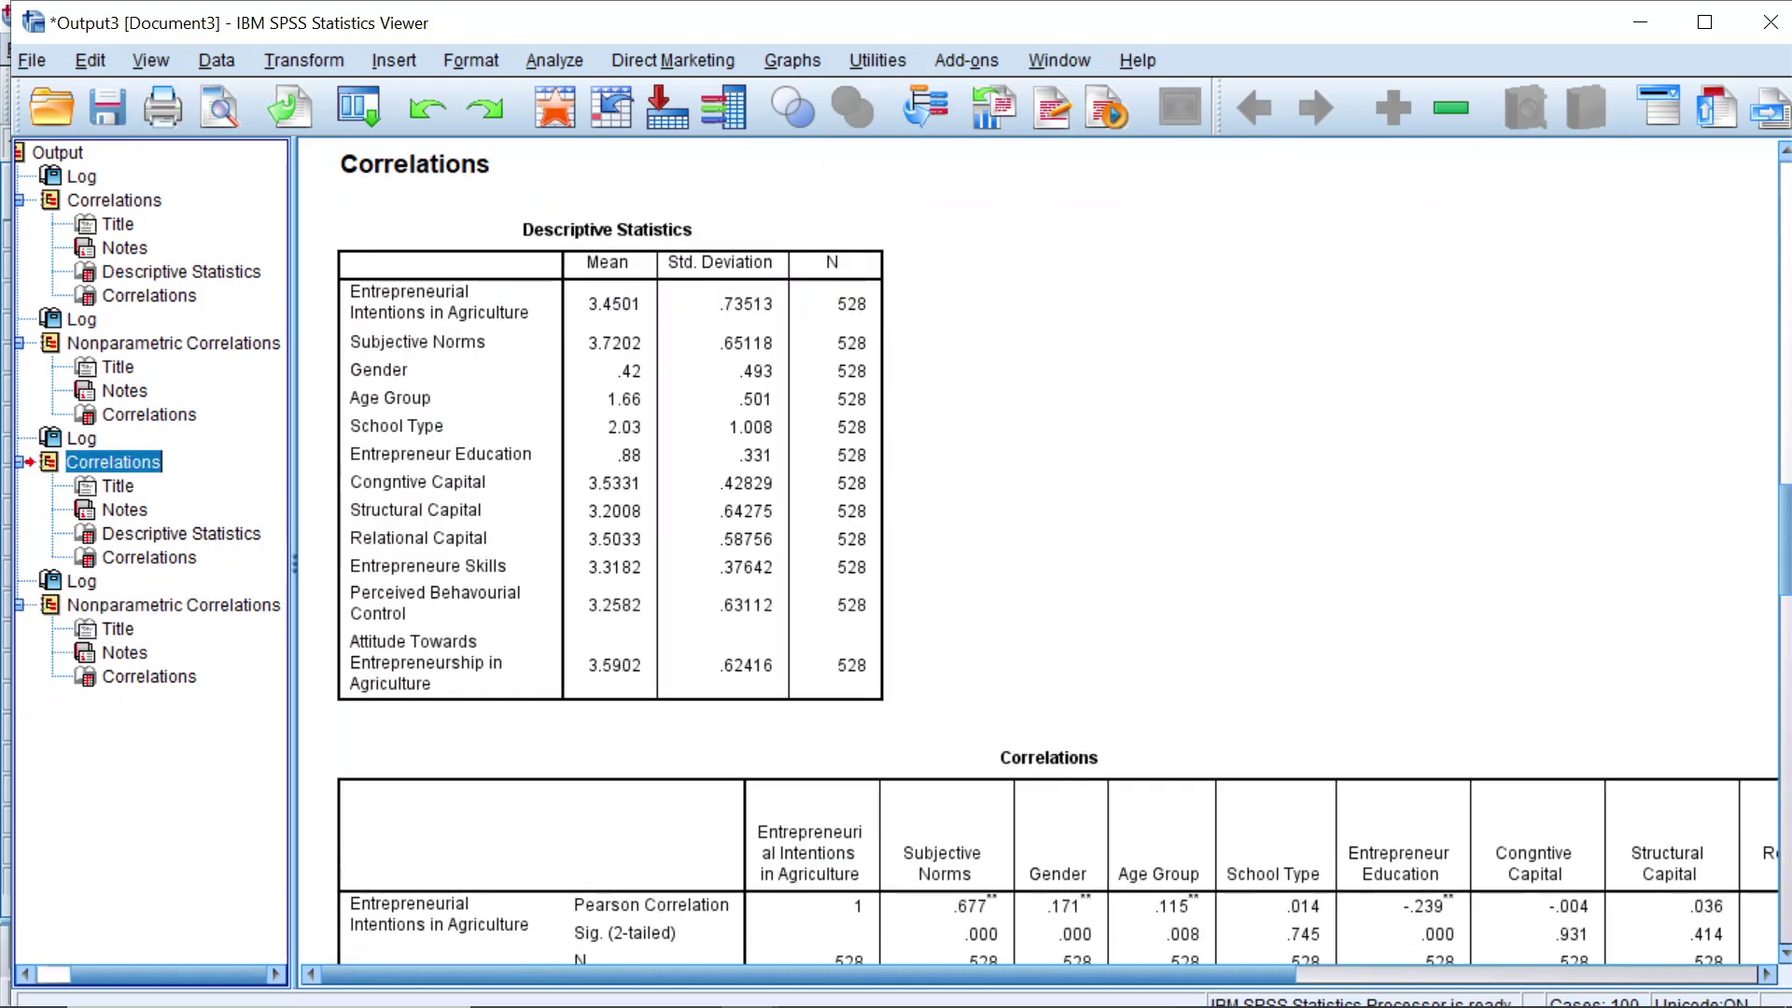
pyautogui.scroll(-10, 1213, 616)
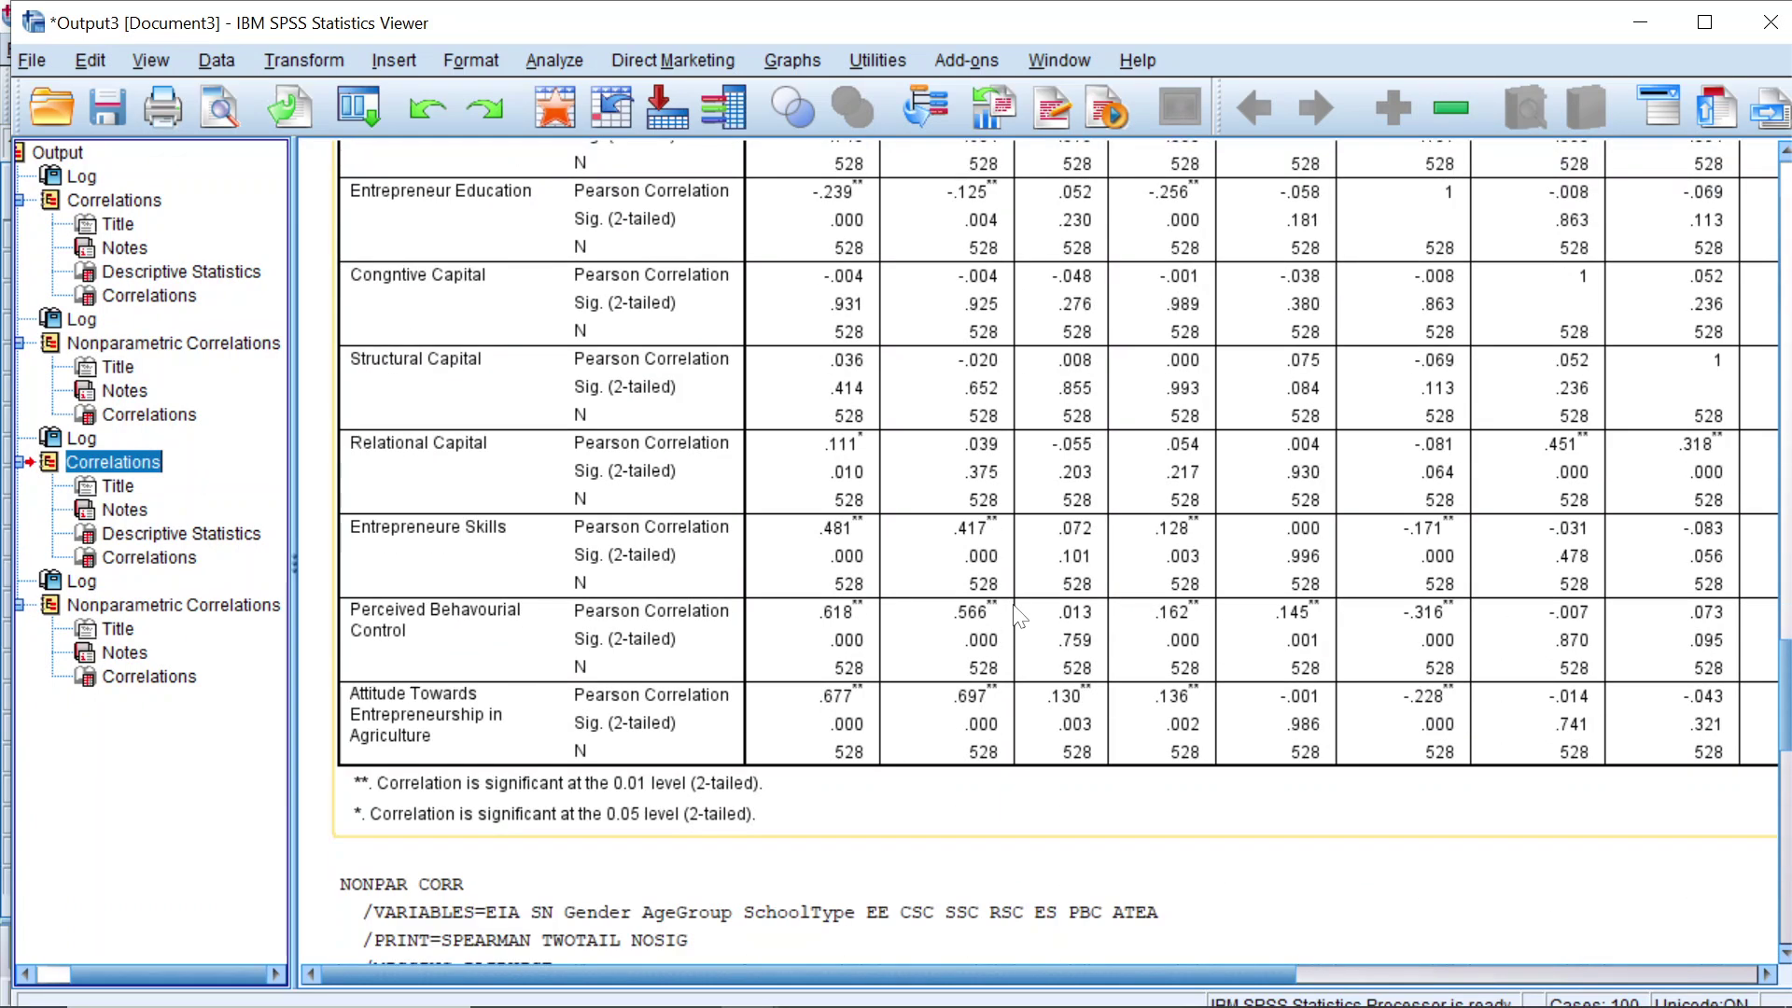
pyautogui.scroll(-4, 1019, 616)
pyautogui.scroll(3, 1019, 616)
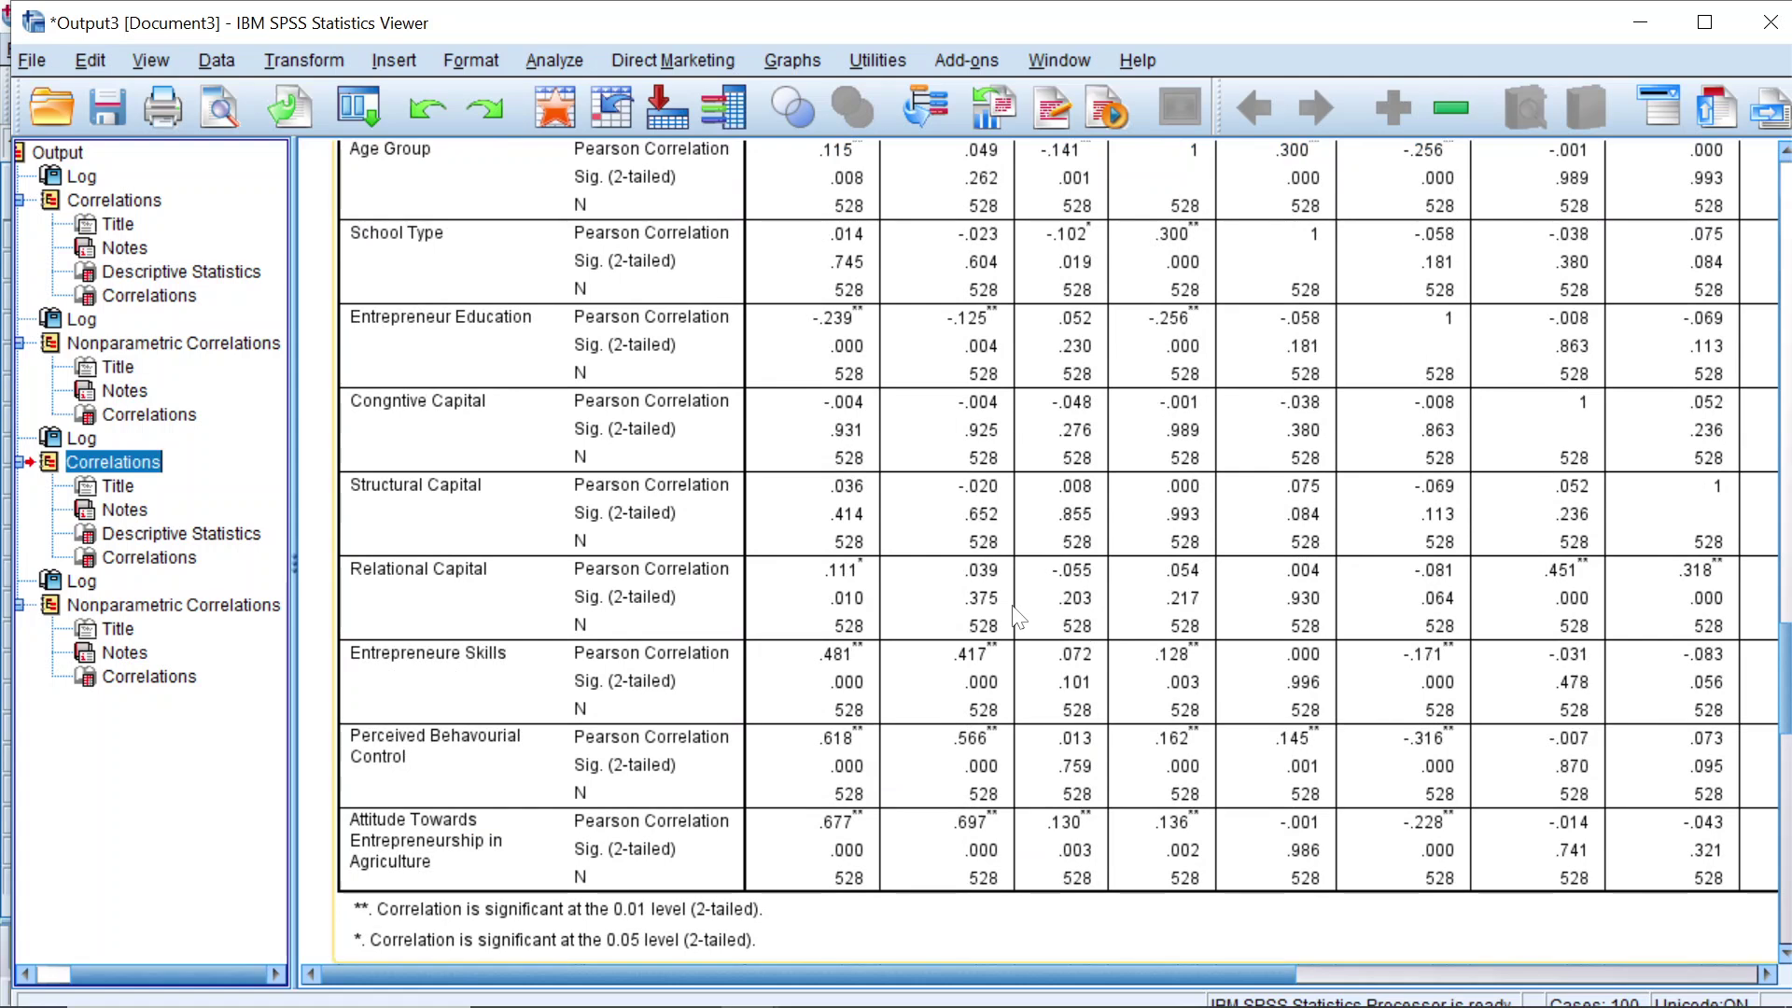
pyautogui.scroll(10, 1019, 616)
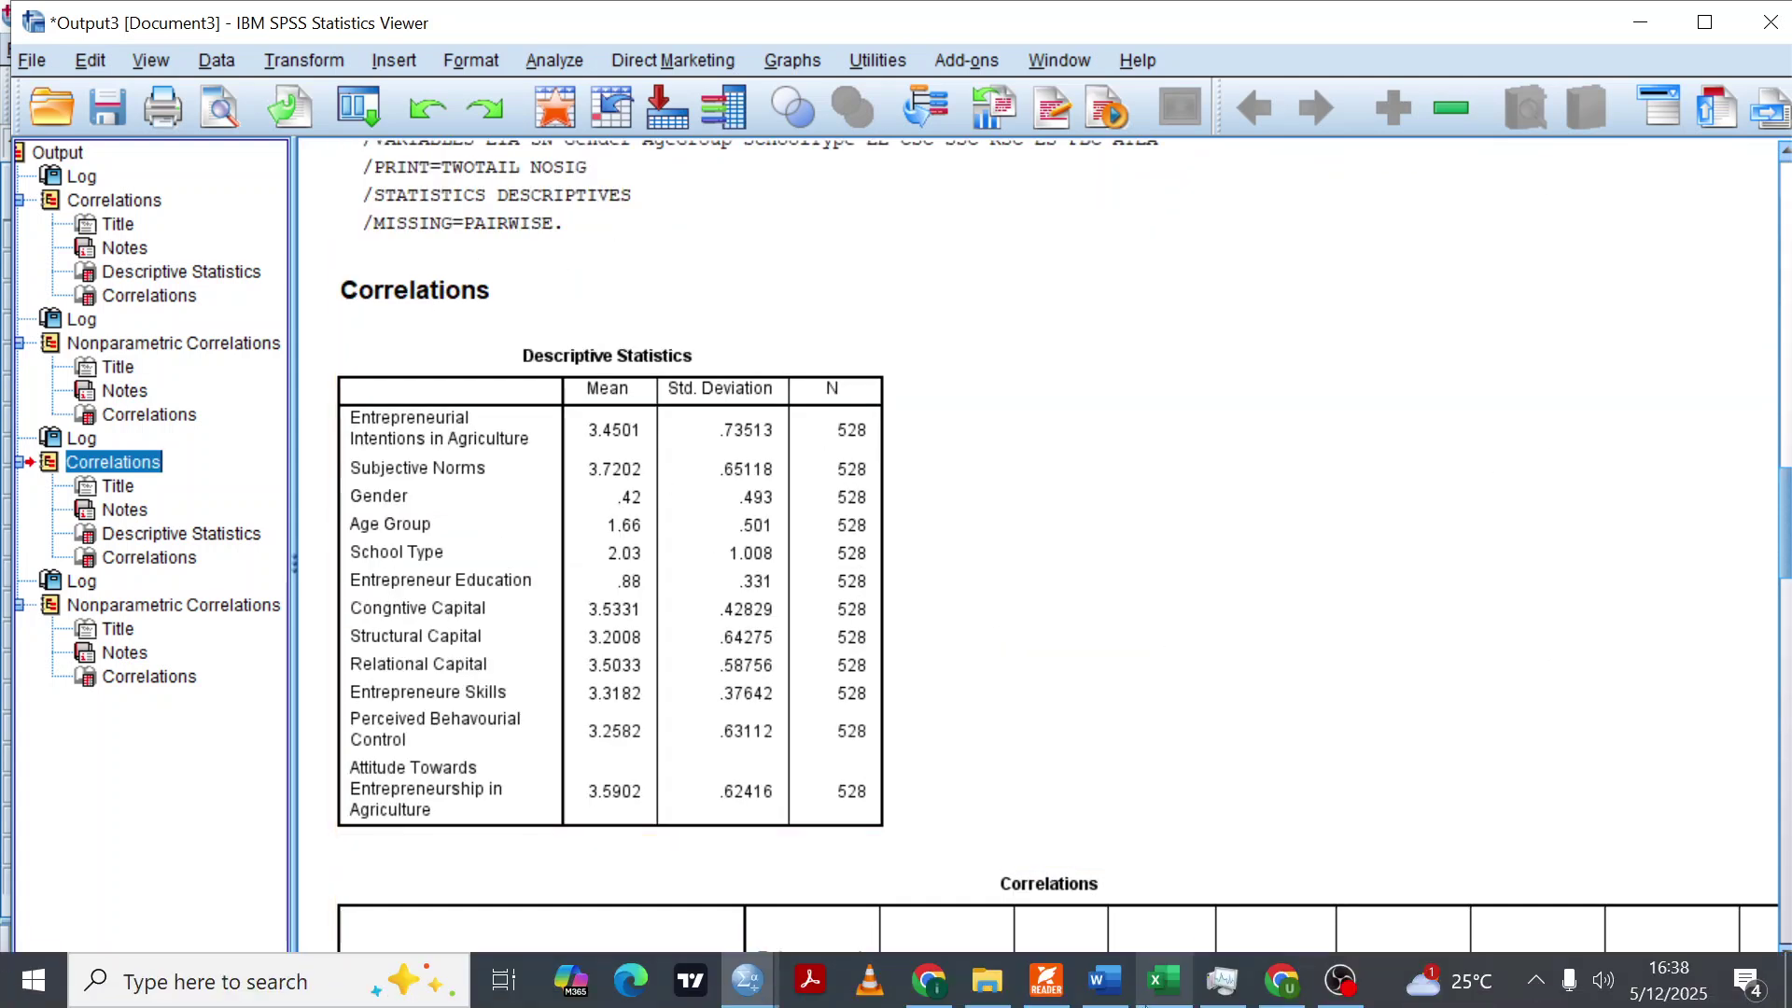
# Step: Copy the Descriptive Statistics table from the latest Correlations section of the SPSS output
pyautogui.click(1167, 987)
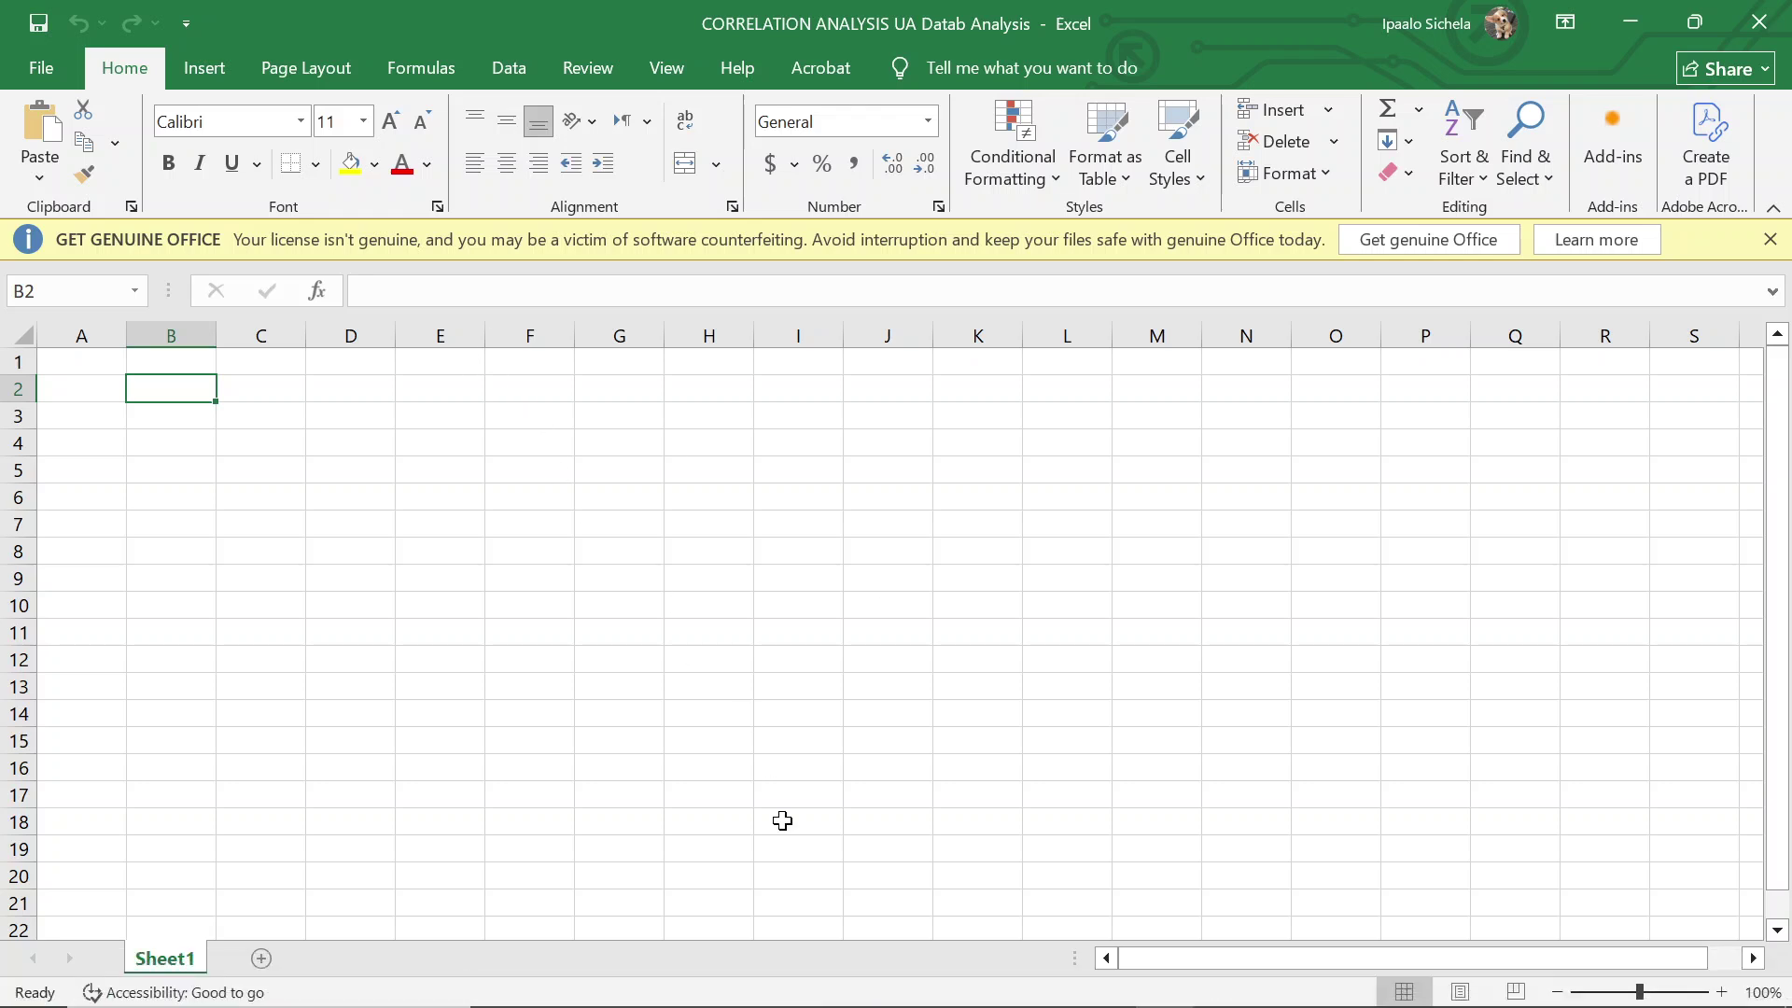
pyautogui.click(748, 980)
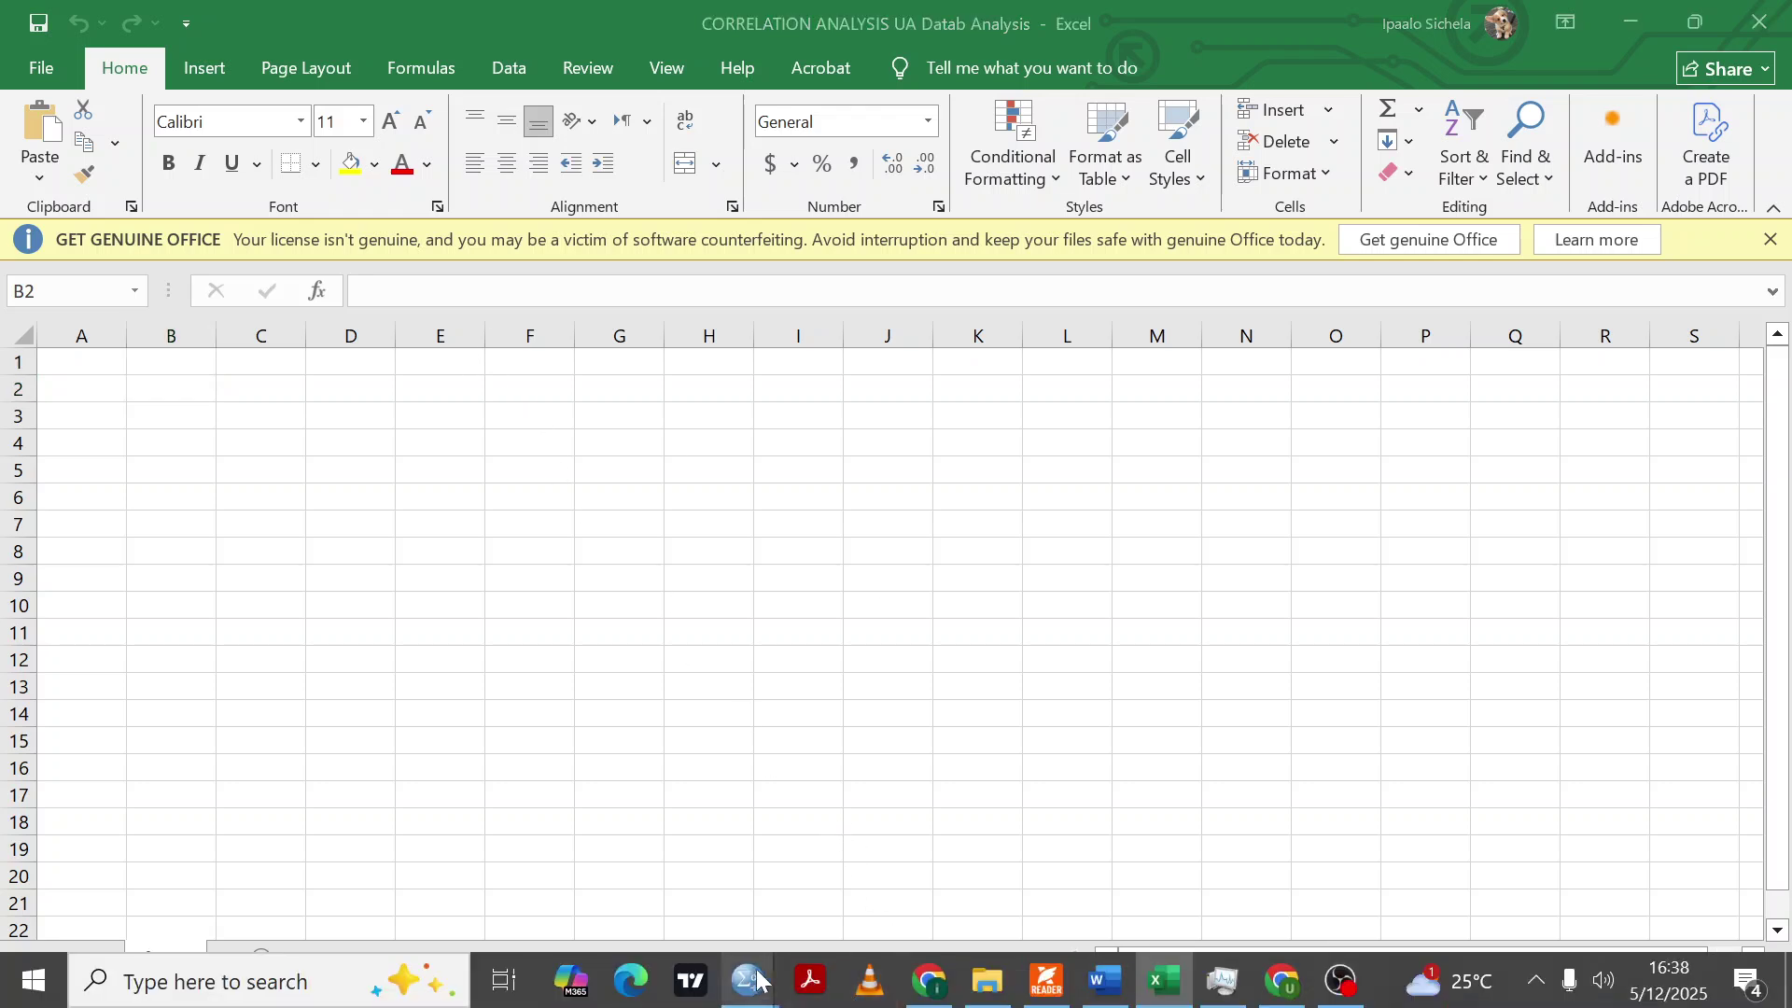
pyautogui.click(919, 874)
pyautogui.click(528, 512)
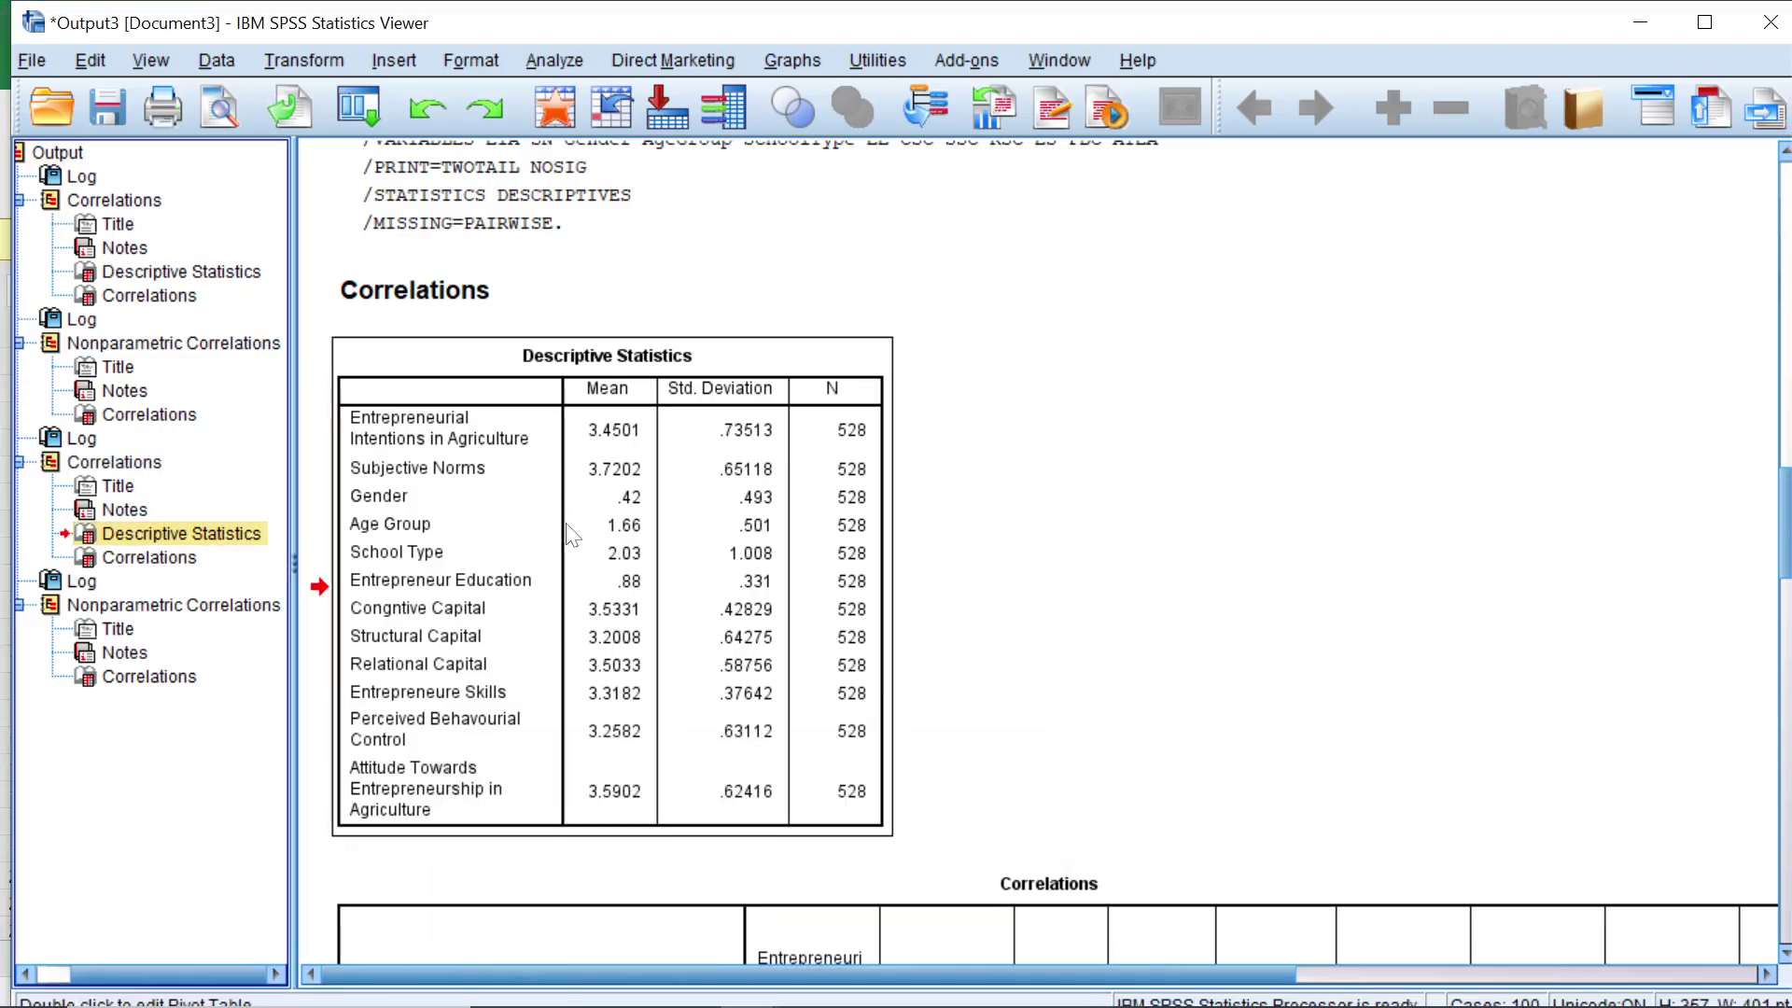
pyautogui.rightClick(575, 369)
pyautogui.click(640, 424)
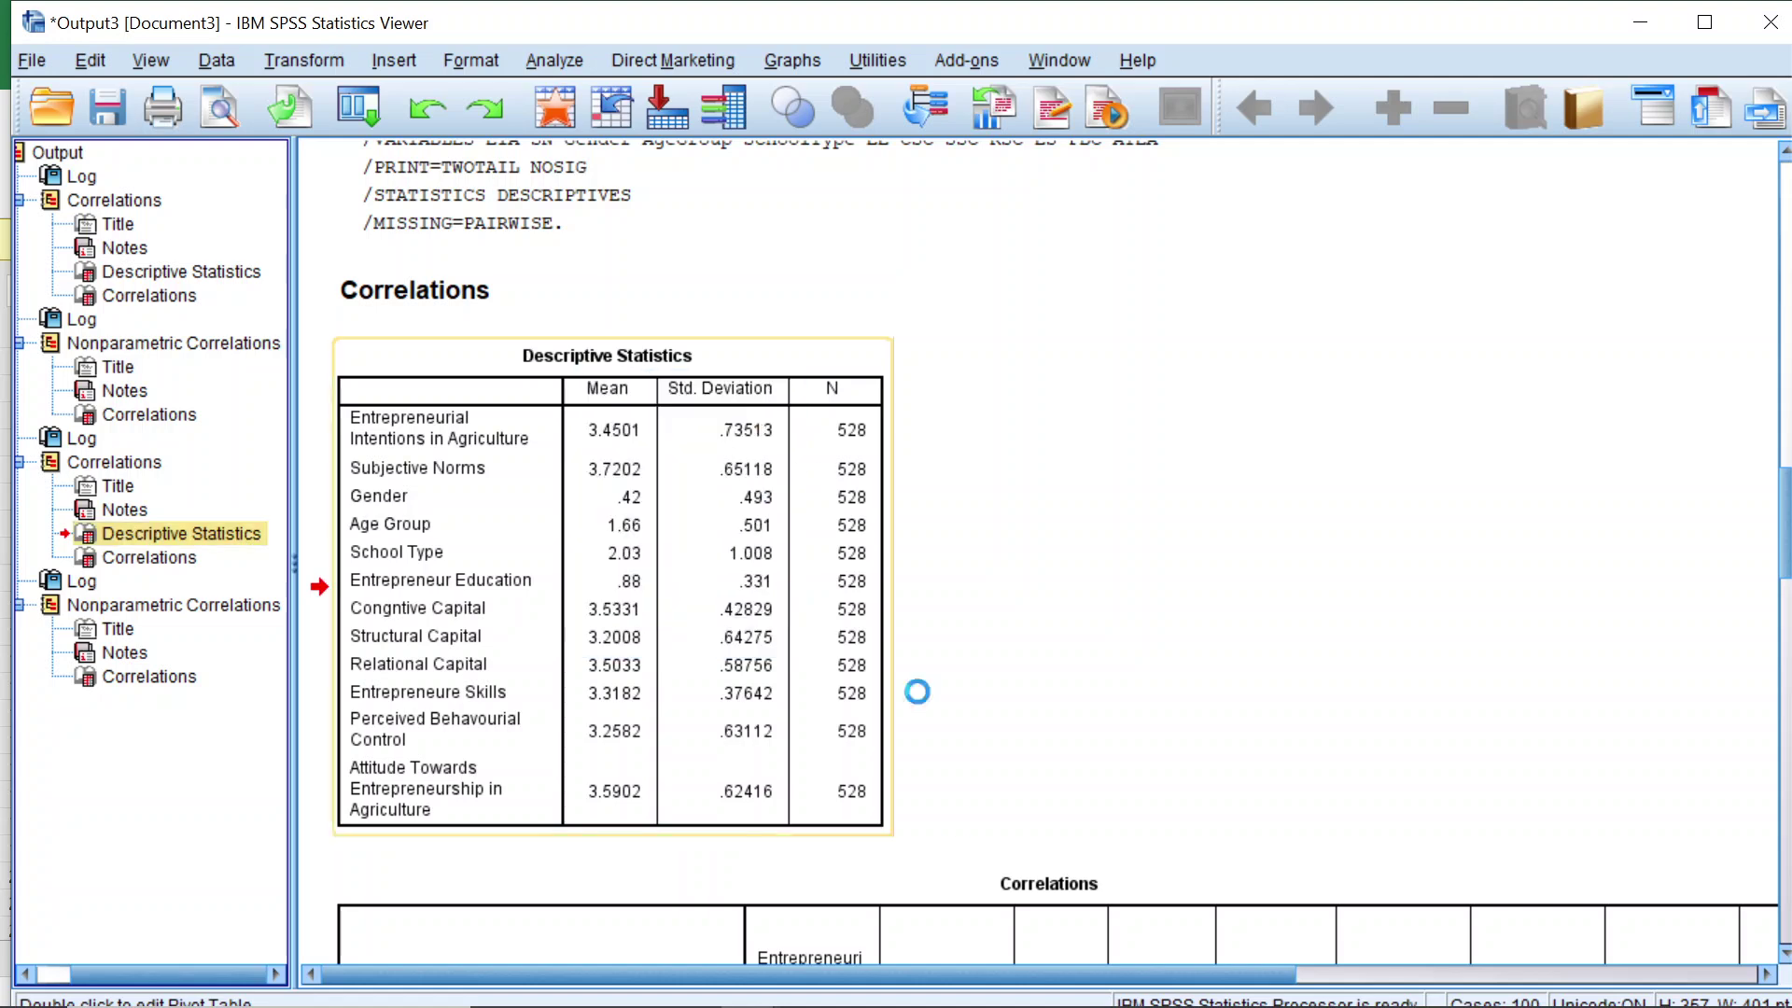
# Step: Switch to the Excel workbook and paste the copied descriptive statistics as plain text at cell B3 of Sheet1
pyautogui.click(1159, 982)
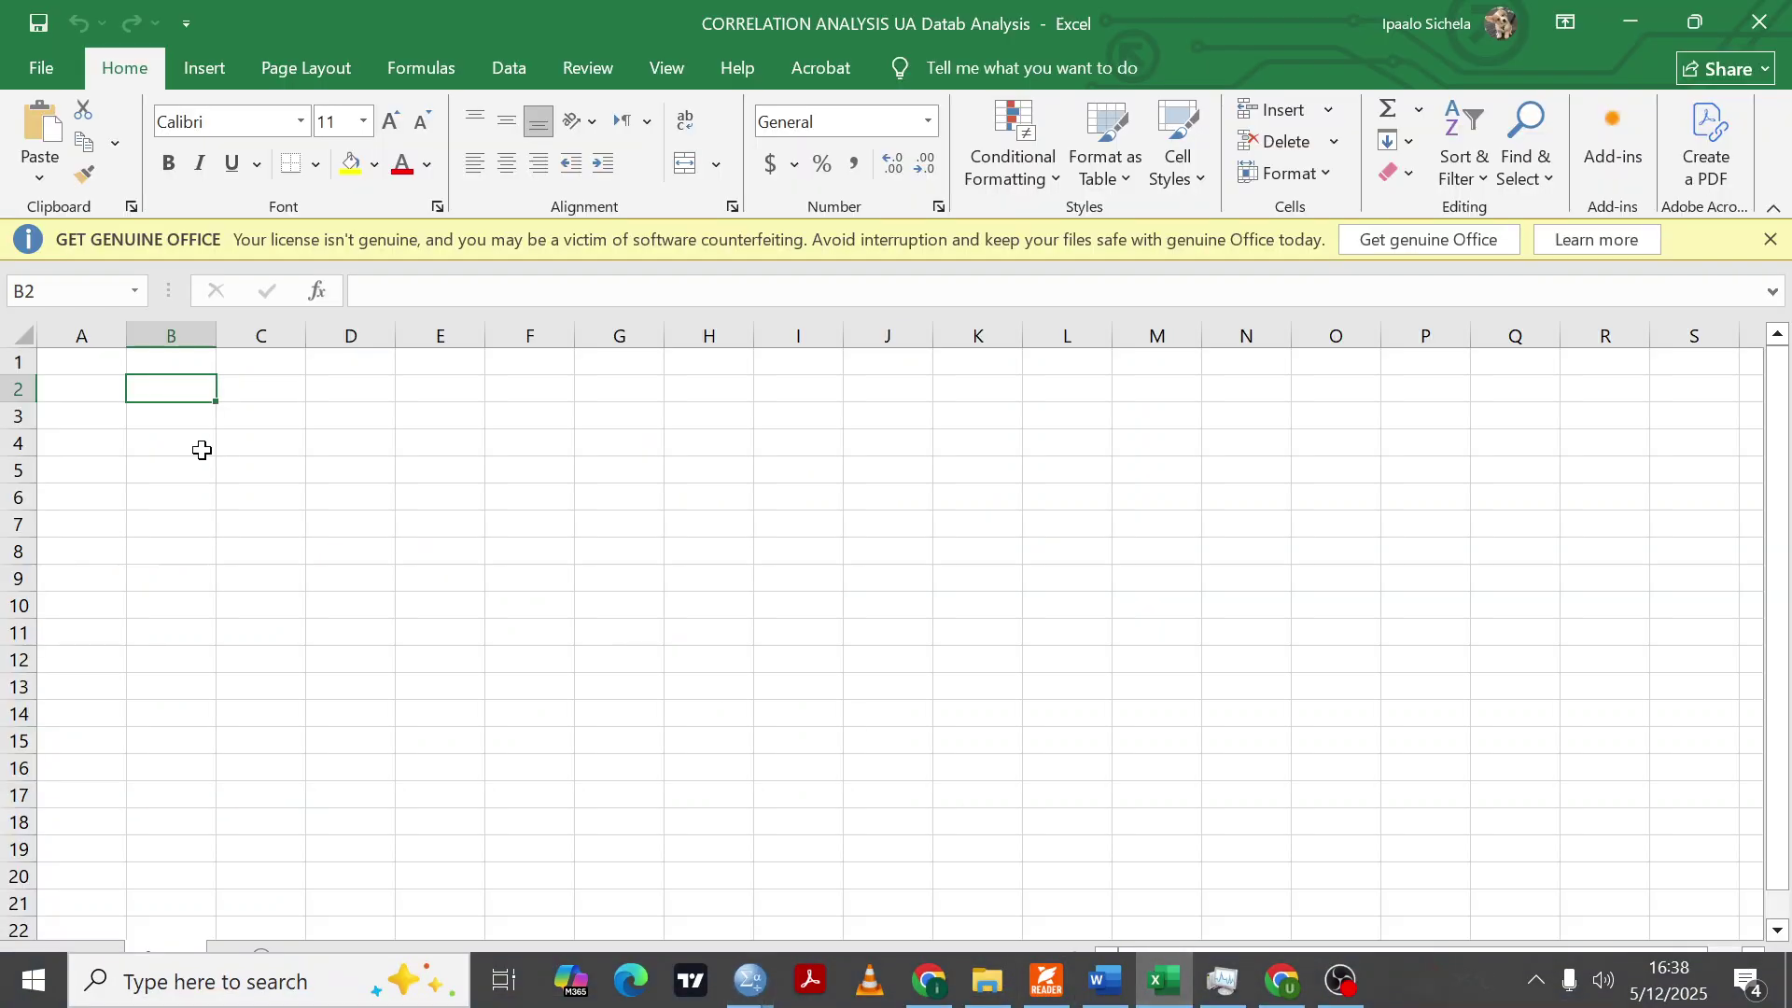
pyautogui.rightClick(161, 406)
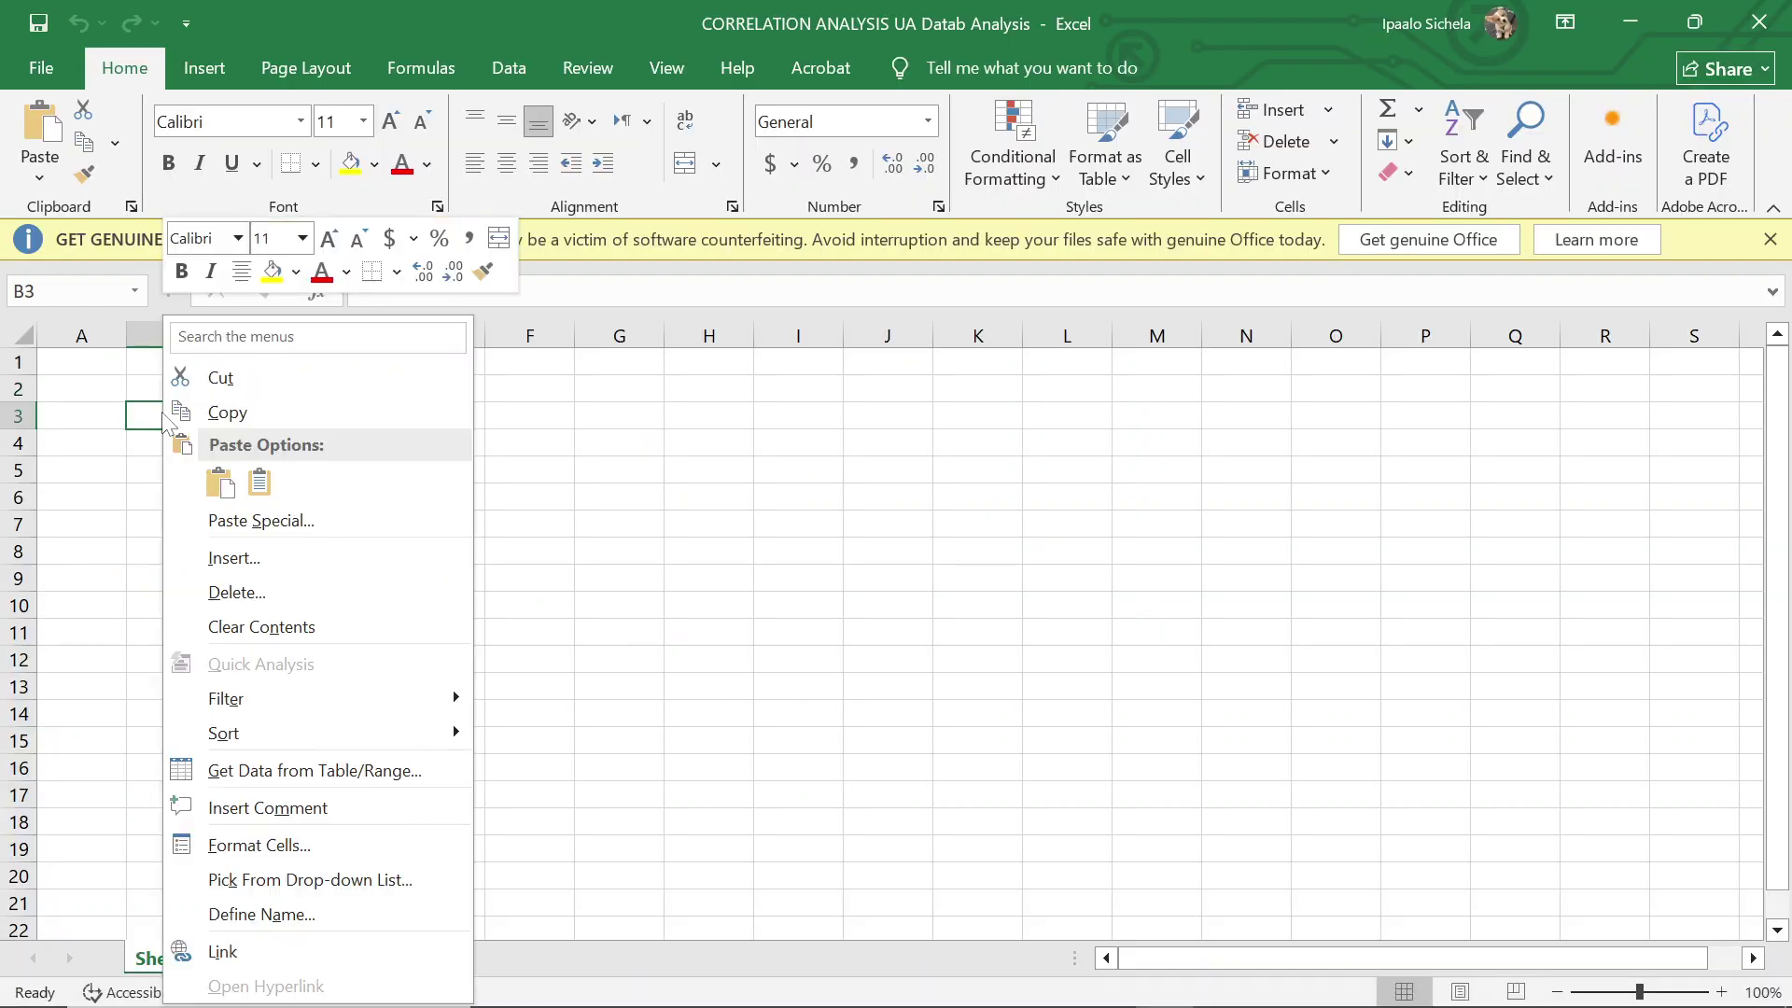
pyautogui.click(278, 523)
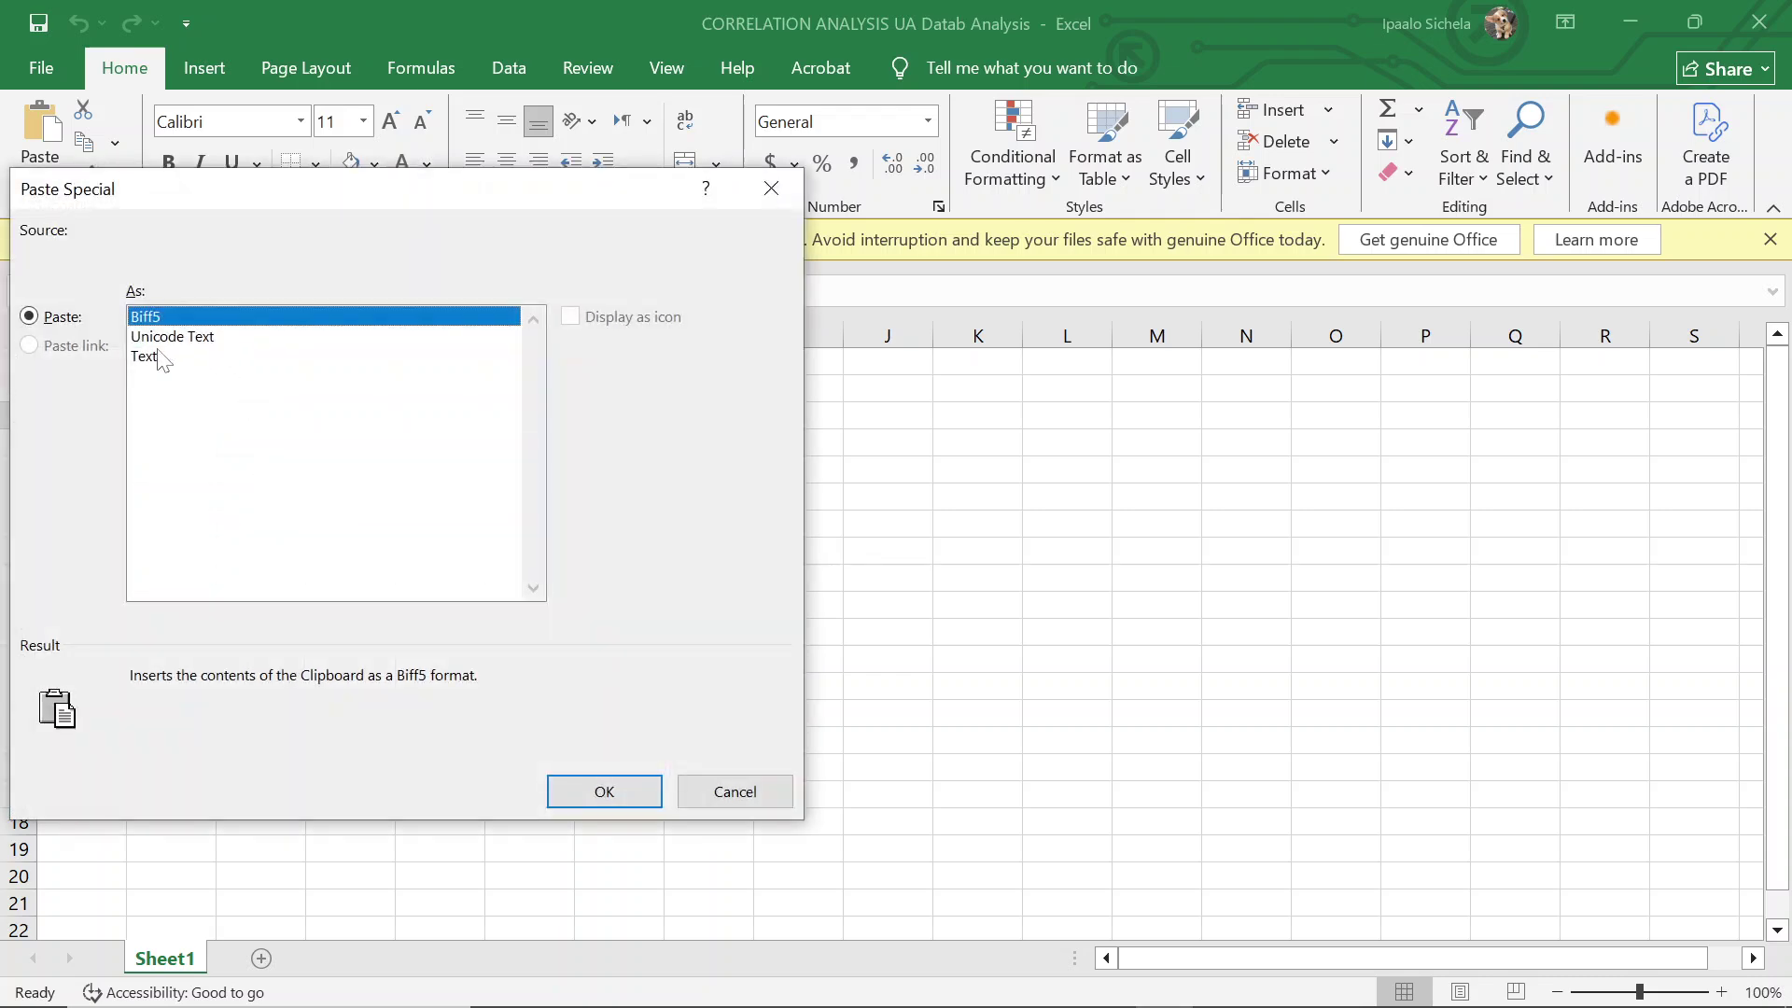
pyautogui.click(166, 356)
pyautogui.click(603, 792)
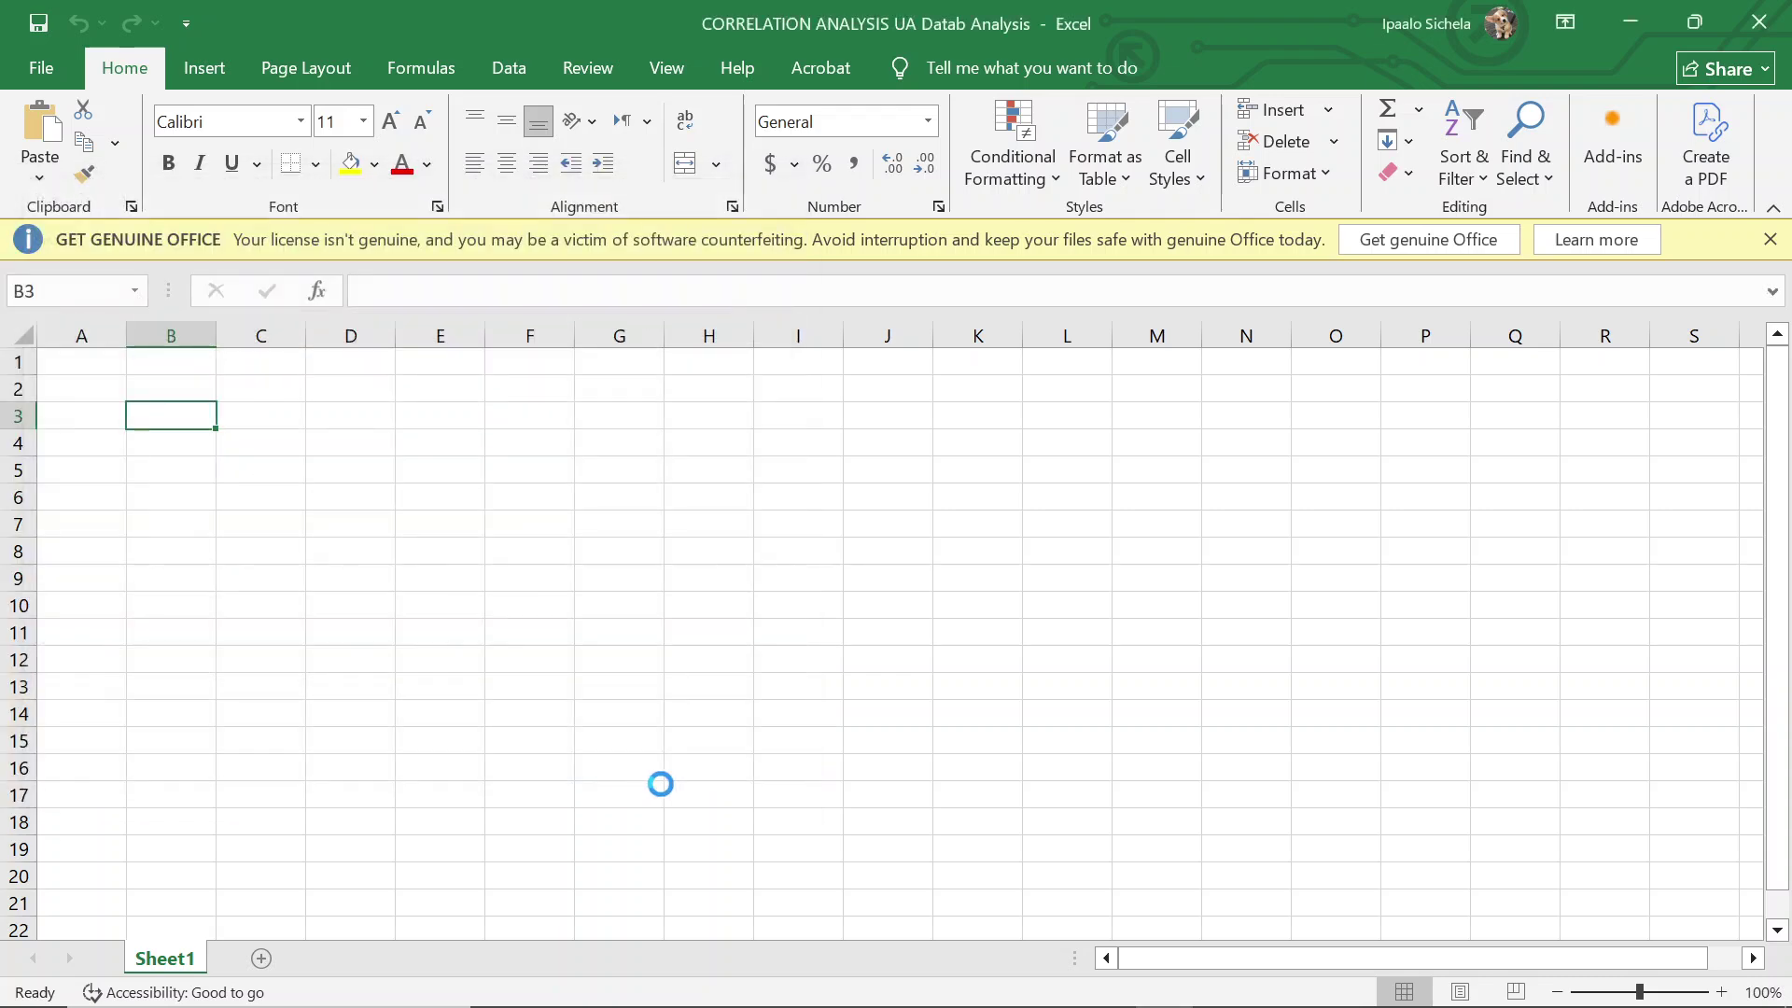
pyautogui.scroll(-3, 753, 768)
pyautogui.scroll(3, 756, 763)
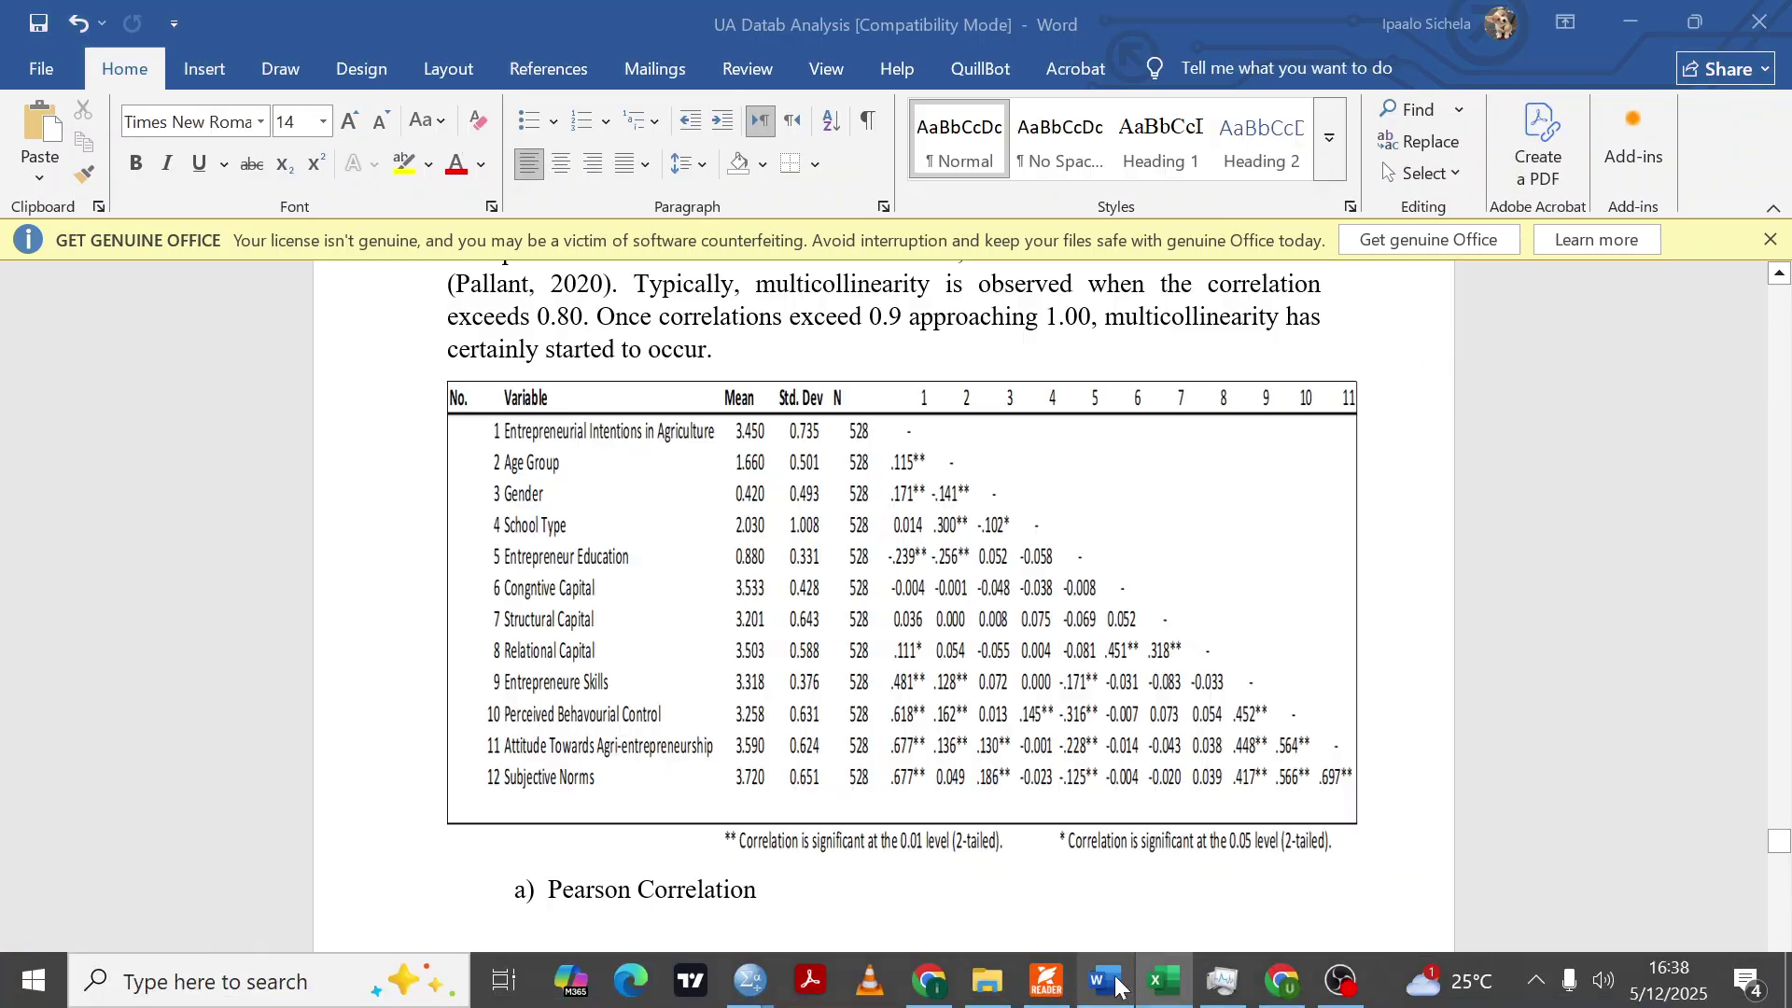
# Step: Switch to the UA Datab Analysis document in Word and examine the correlation matrix and the effect size and multicollinearity guidelines above it
pyautogui.click(1116, 982)
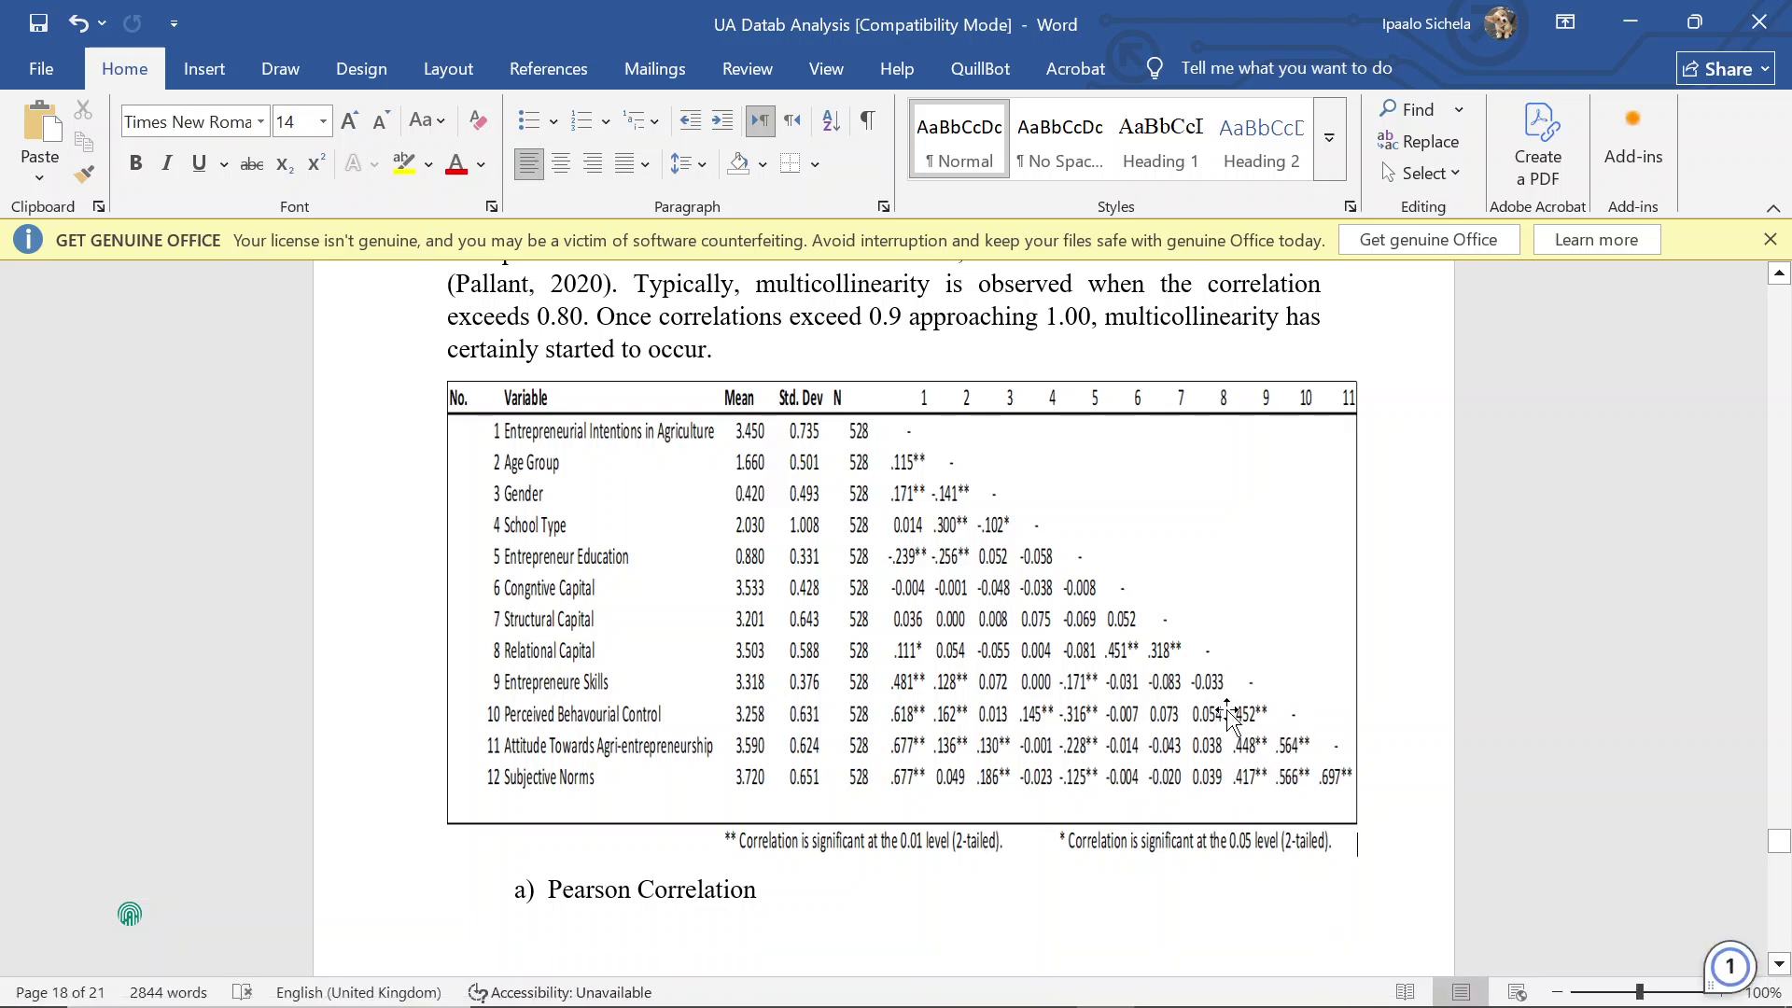
pyautogui.scroll(1, 1120, 732)
pyautogui.scroll(3, 1118, 733)
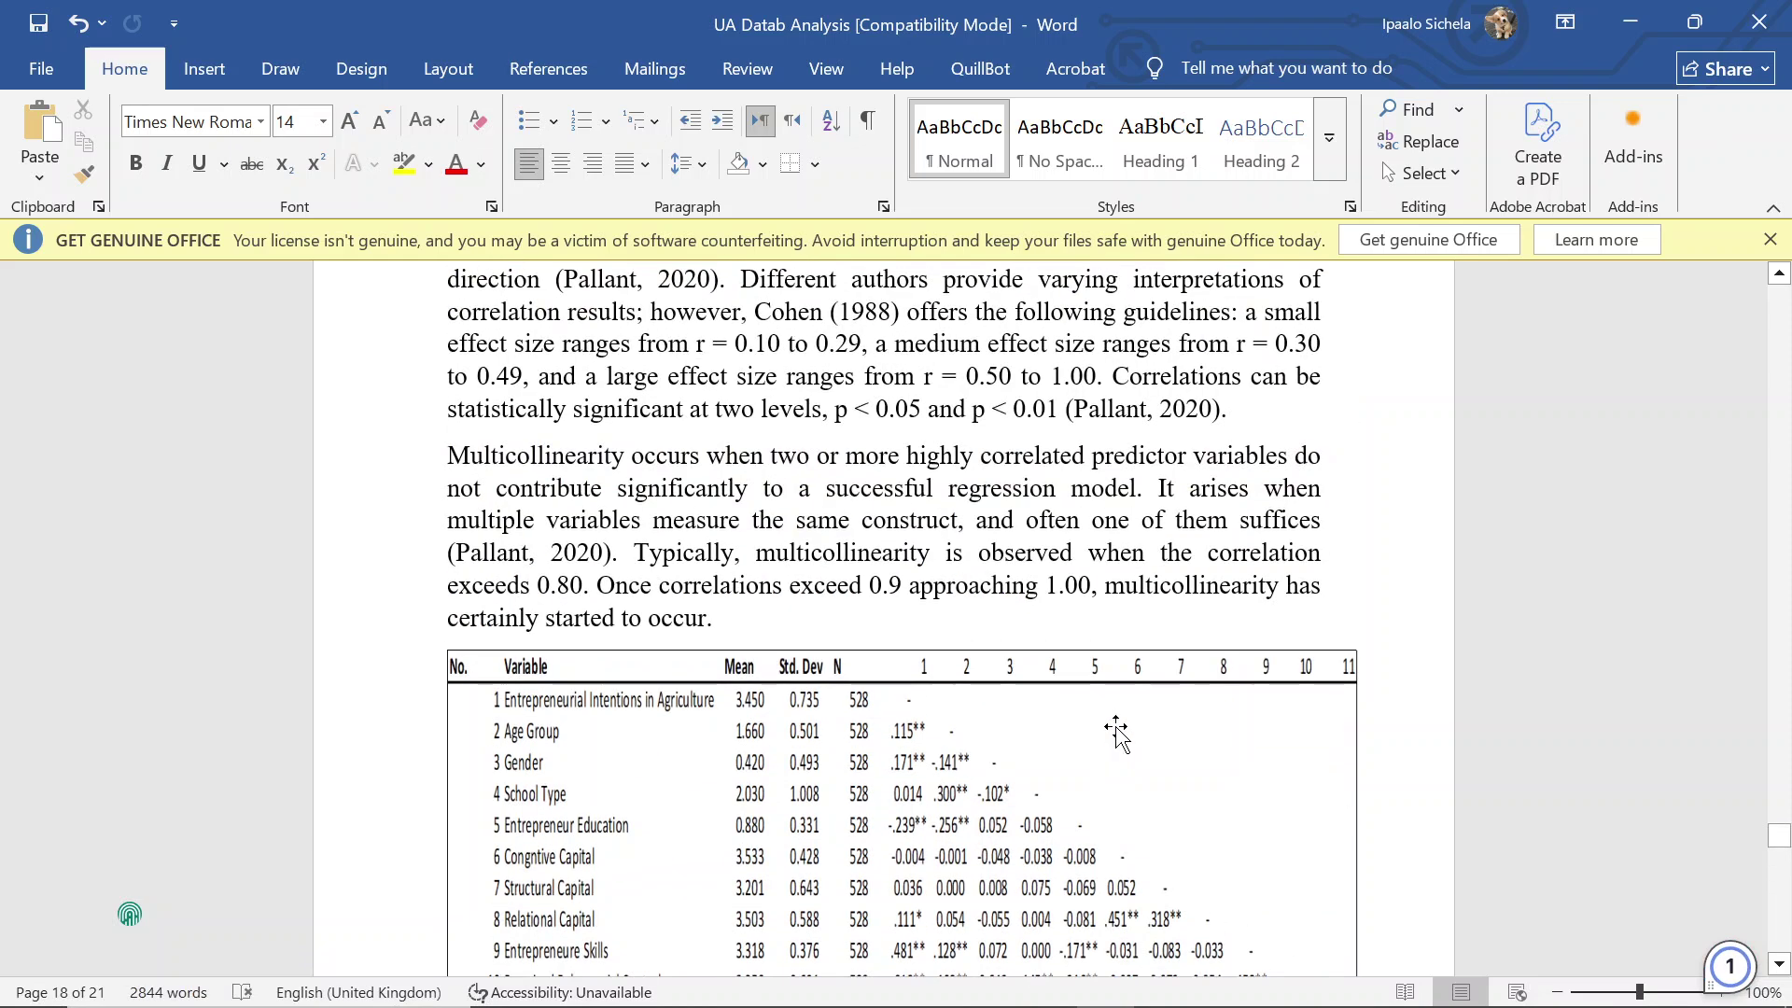
pyautogui.scroll(-1, 1118, 732)
pyautogui.scroll(-3, 1117, 733)
pyautogui.scroll(4, 1117, 732)
pyautogui.scroll(-2, 1117, 732)
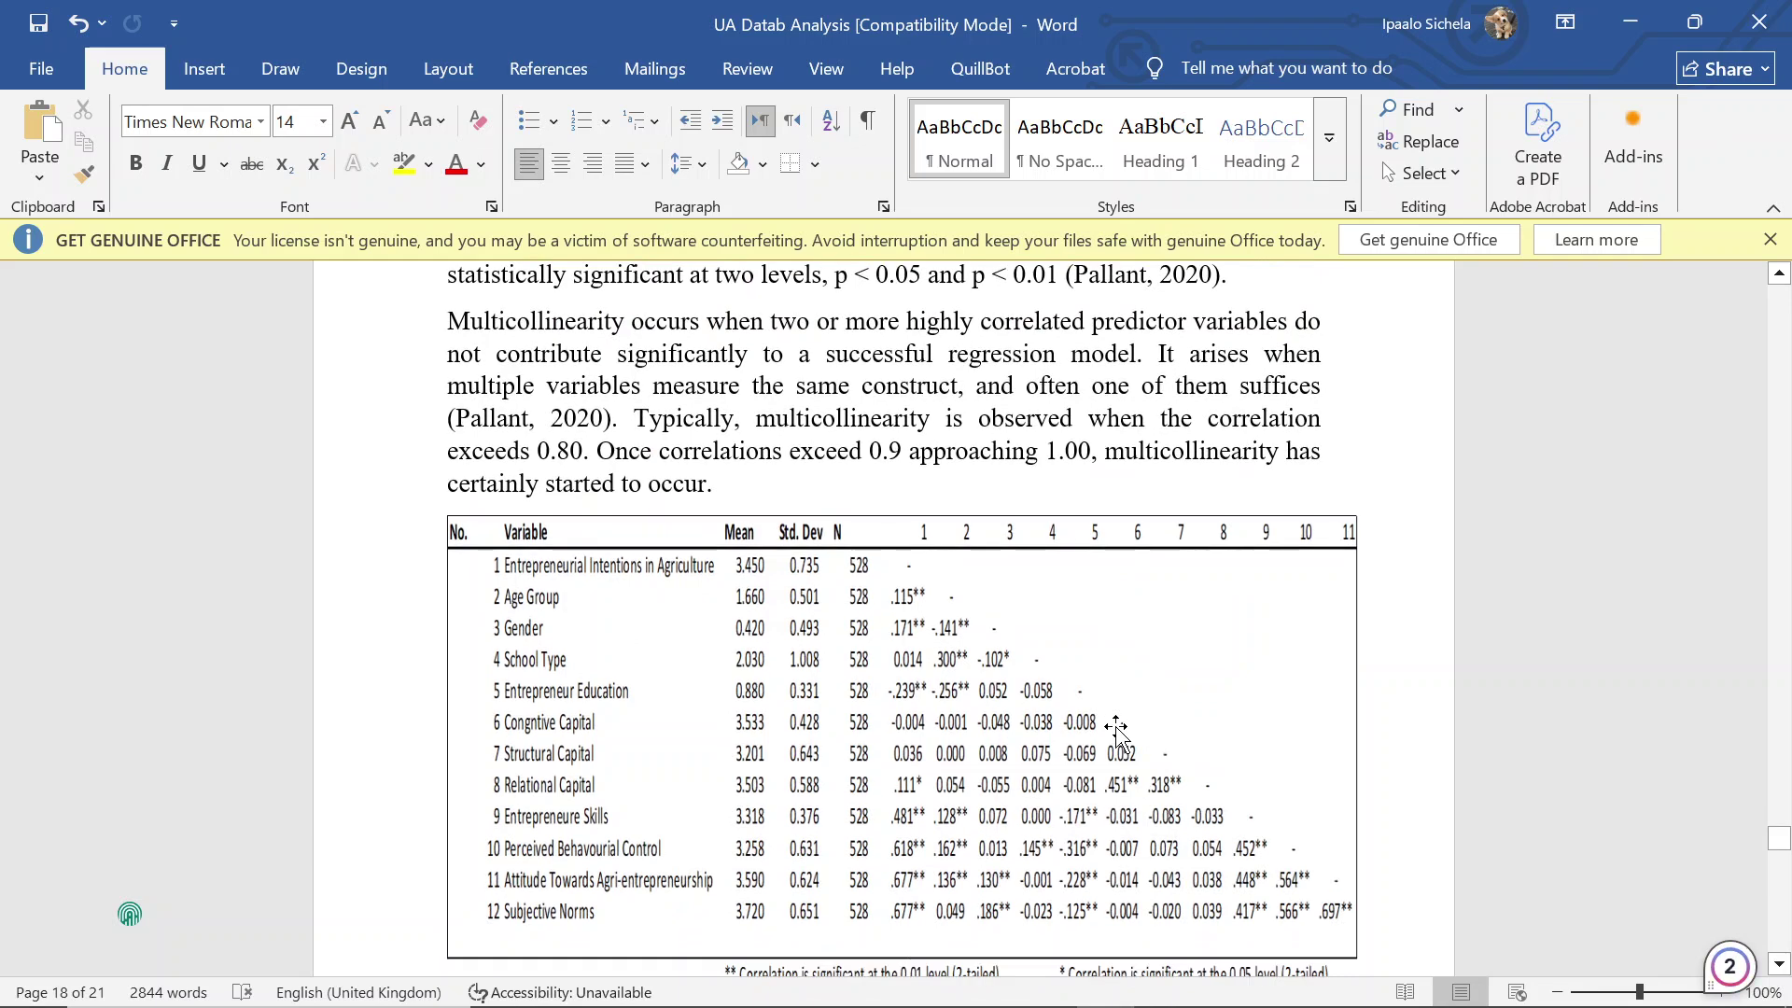
pyautogui.scroll(1, 1118, 732)
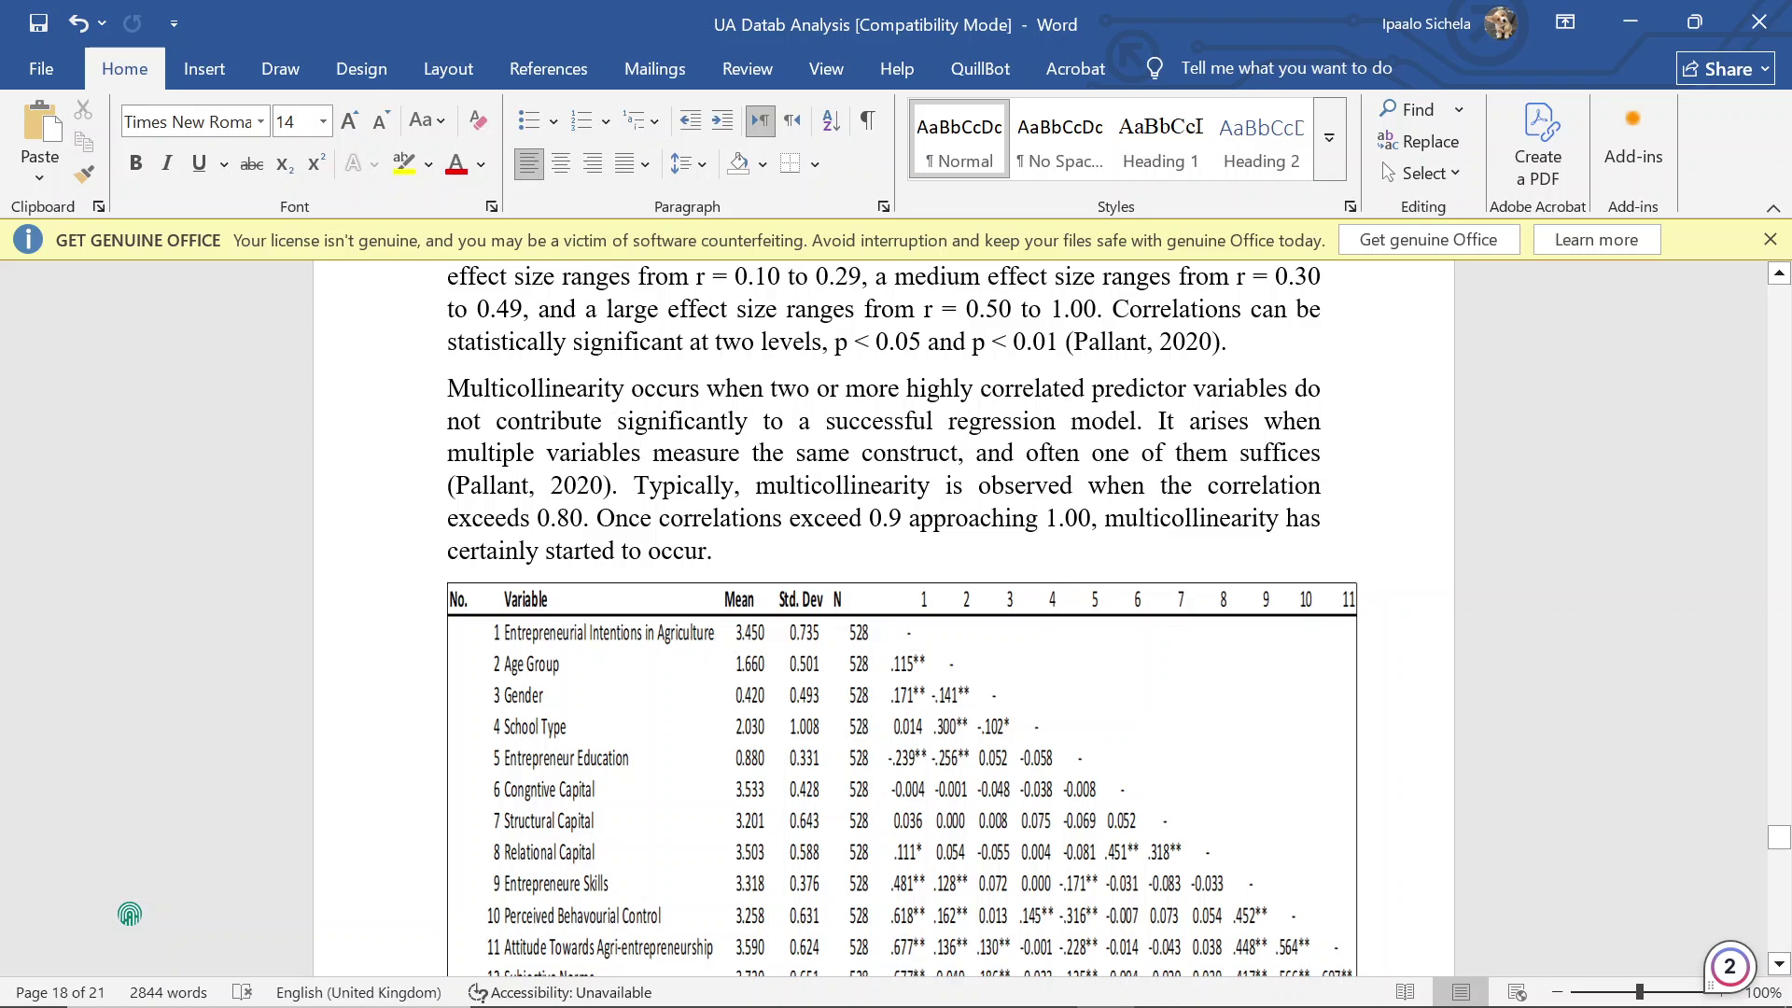
pyautogui.scroll(1, 1118, 619)
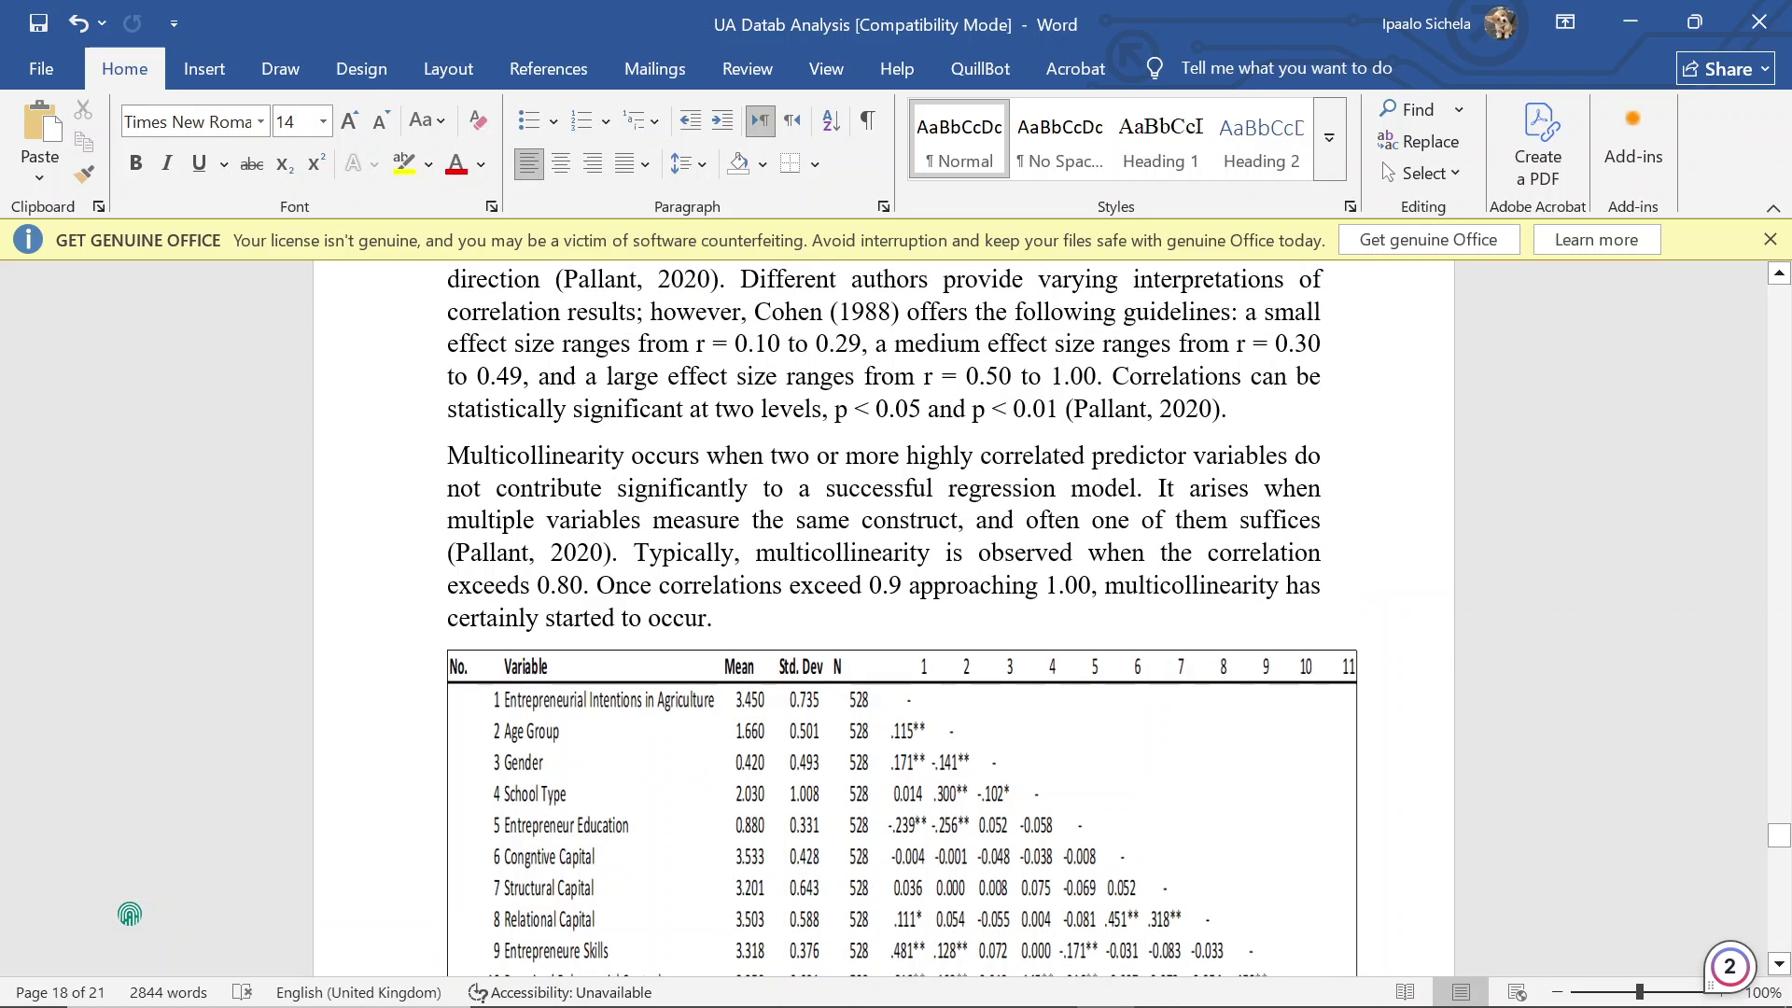
pyautogui.scroll(-2, 1000, 776)
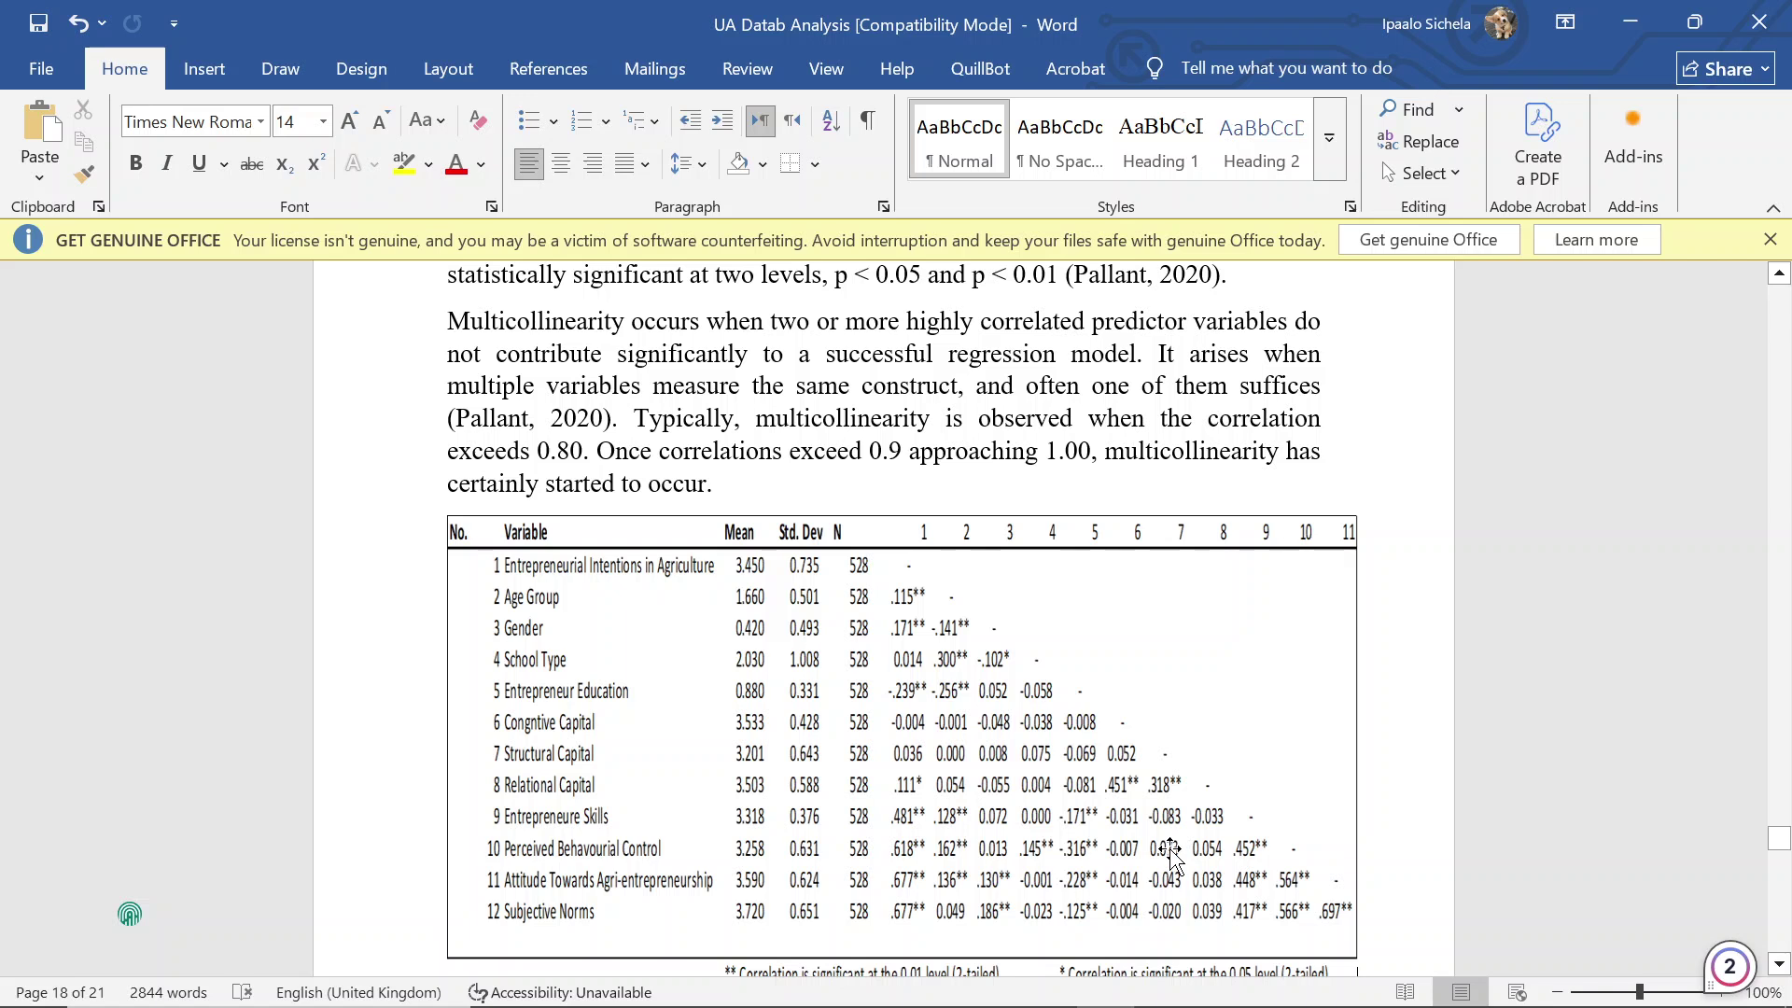
pyautogui.scroll(-1, 1171, 854)
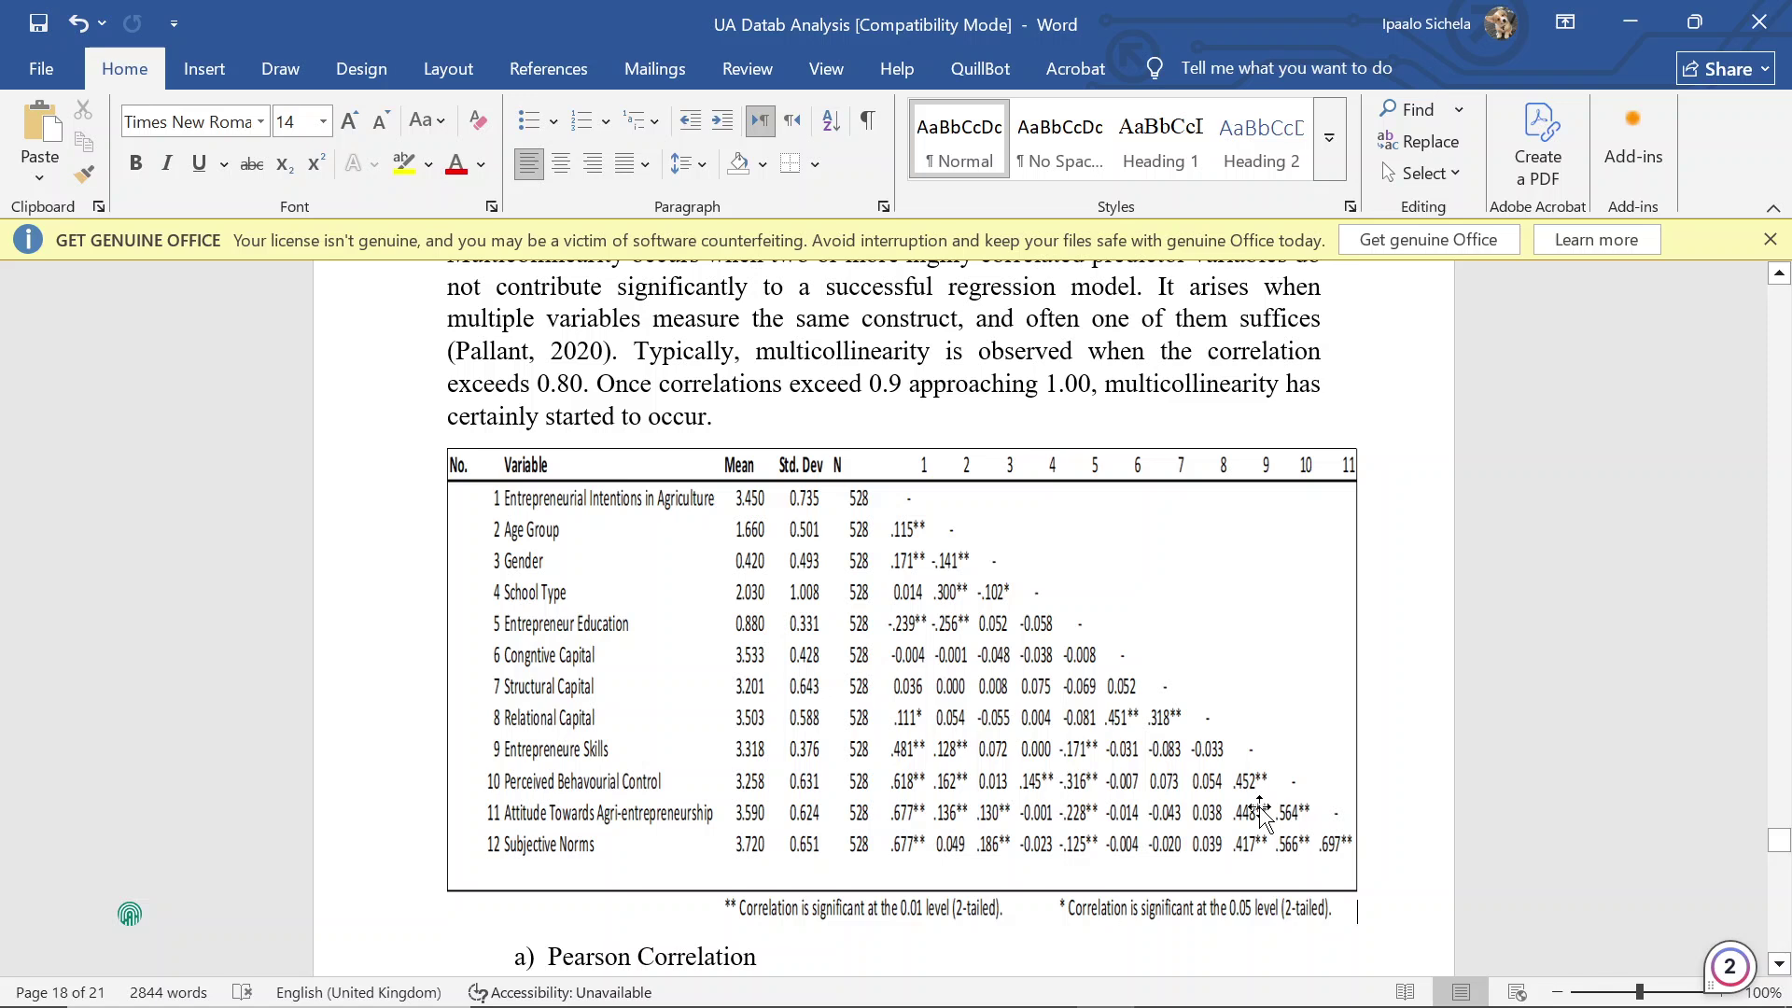
pyautogui.scroll(-2, 951, 658)
pyautogui.scroll(2, 951, 658)
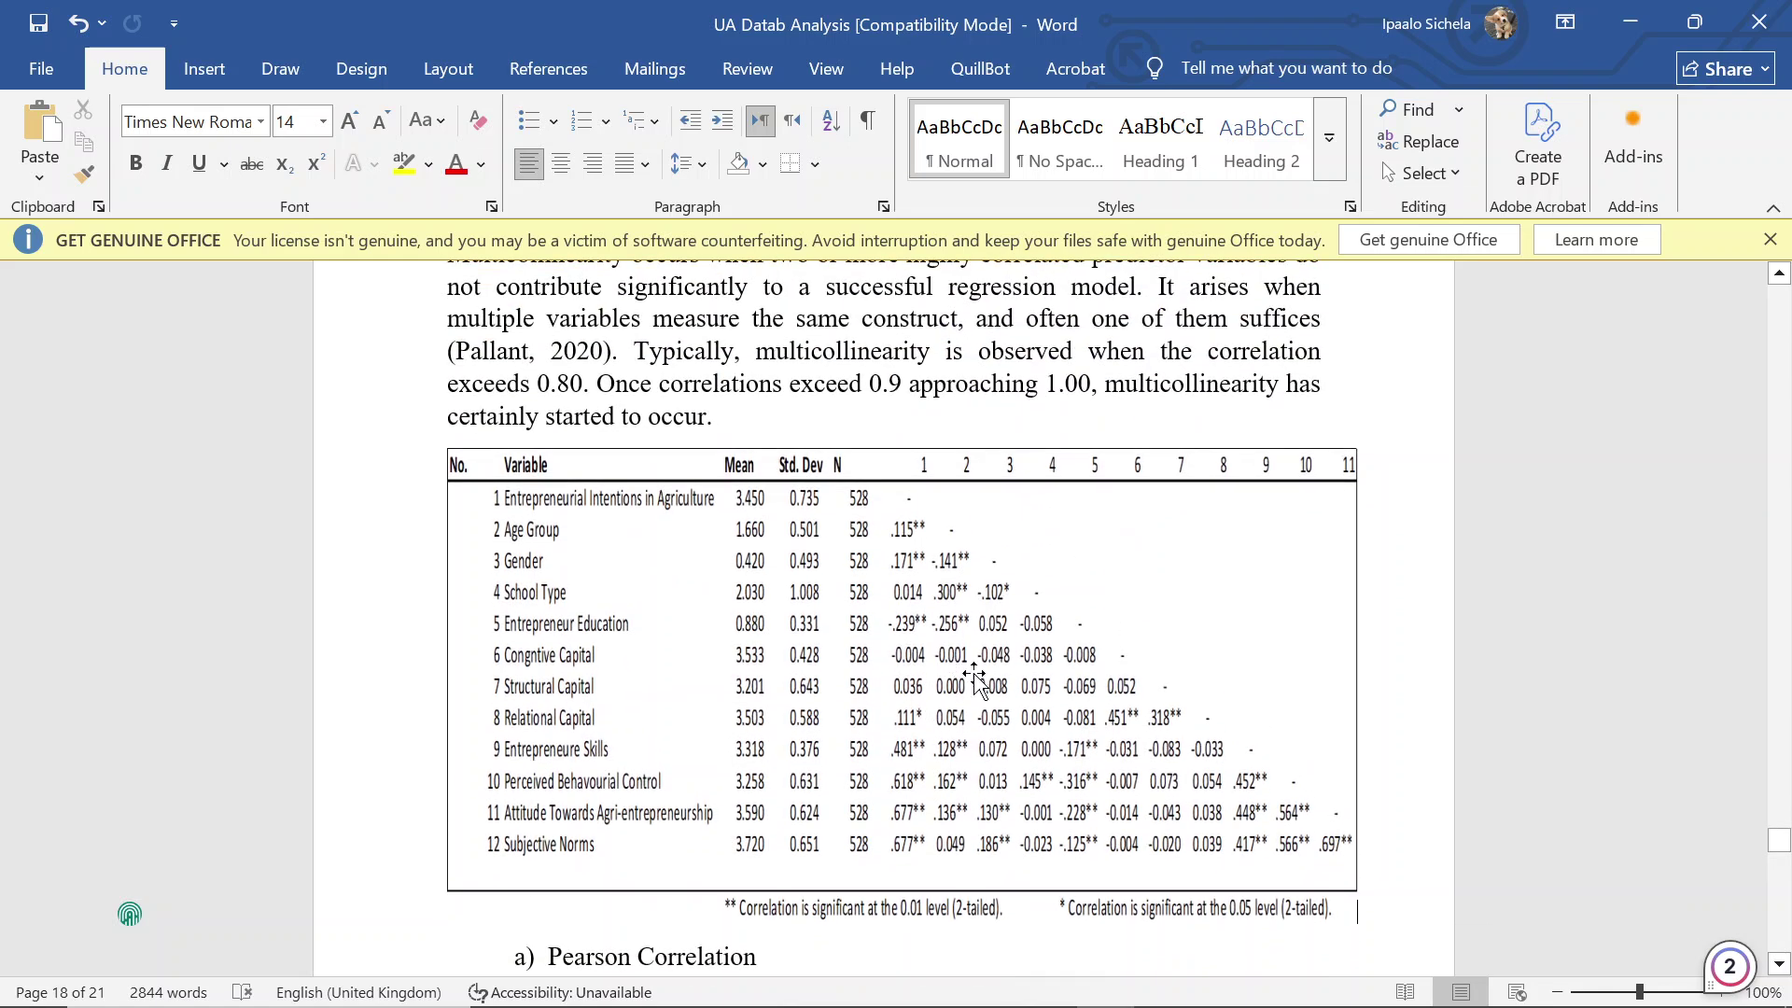